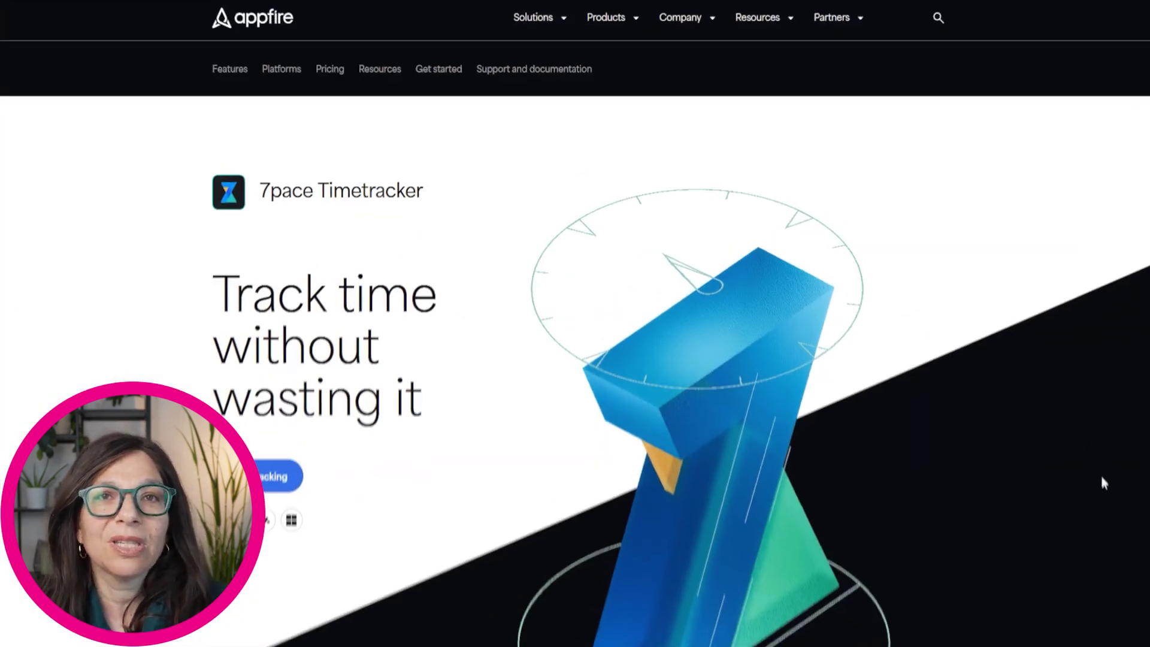
# Step: Scroll the 7pace Timetracker feature sections down to the 'Trusted by 3000+ customers' logo strip
pyautogui.scroll(-7, 1095, 448)
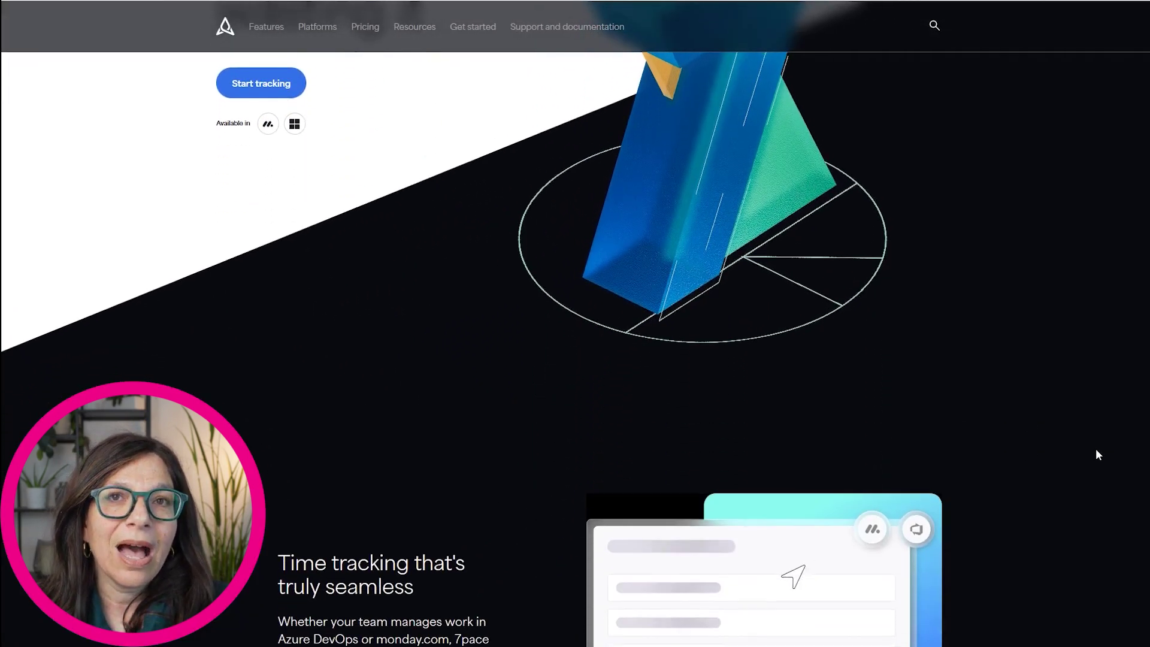
pyautogui.scroll(-5, 1097, 452)
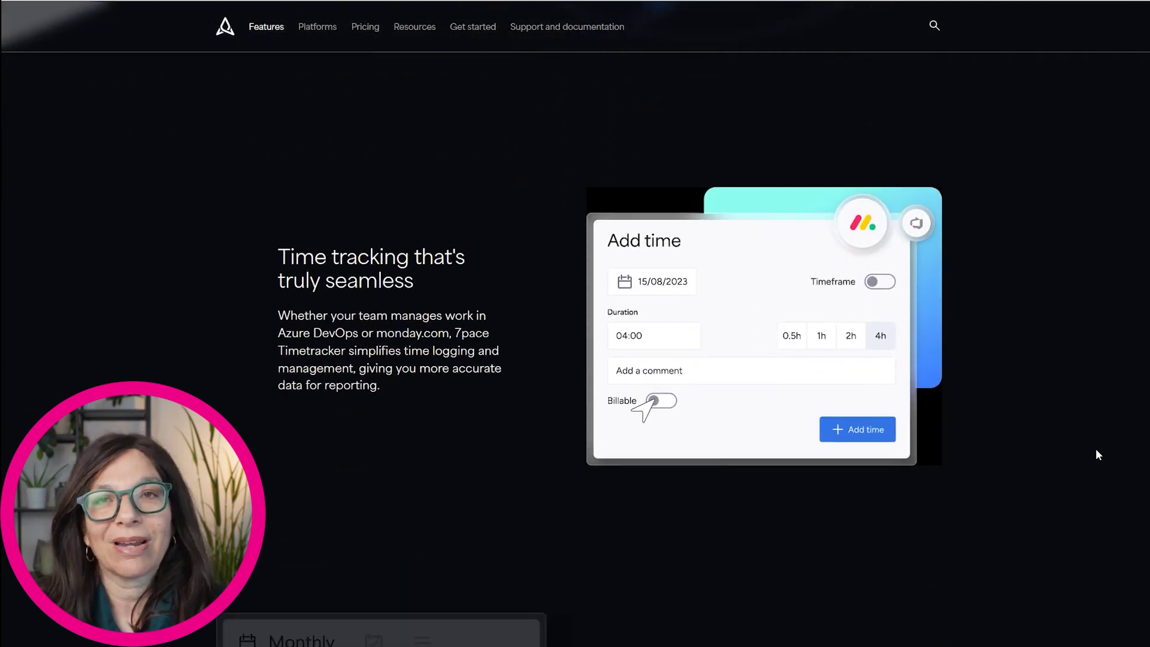
pyautogui.scroll(-6, 1096, 450)
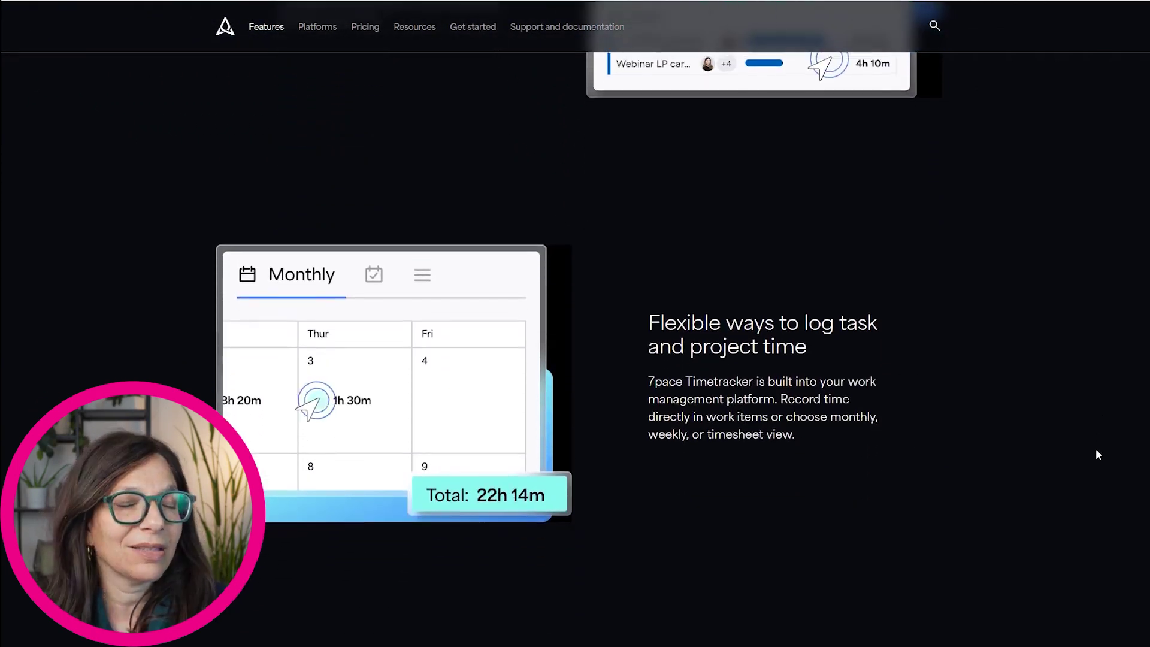
pyautogui.scroll(-6, 1097, 455)
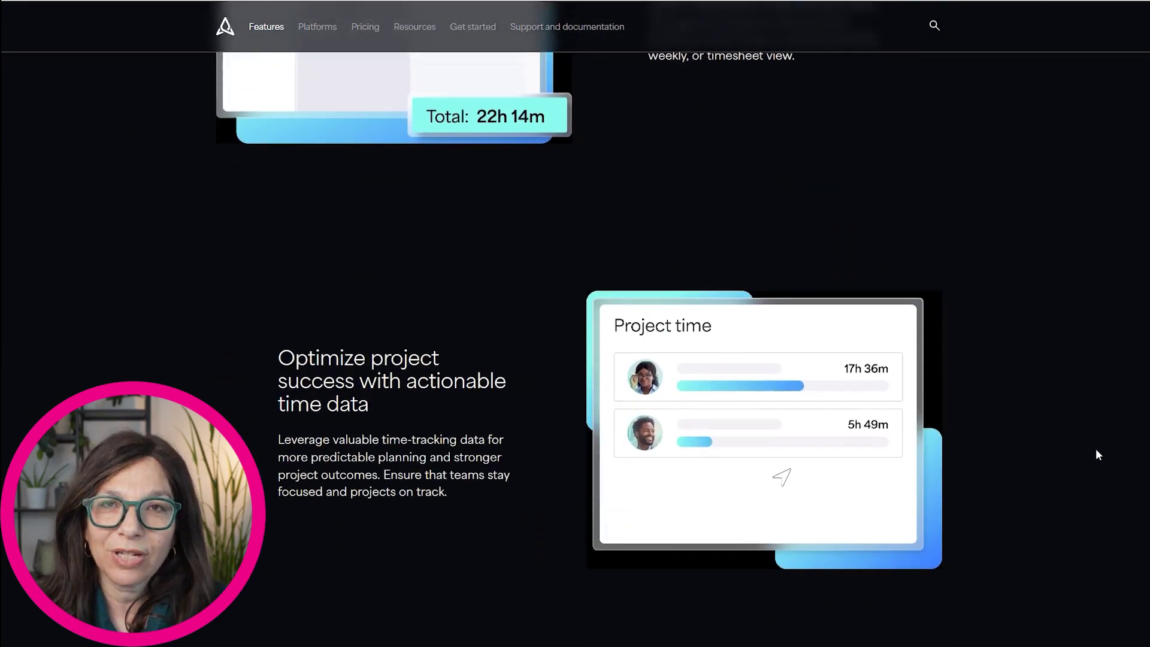
pyautogui.scroll(-6, 1098, 455)
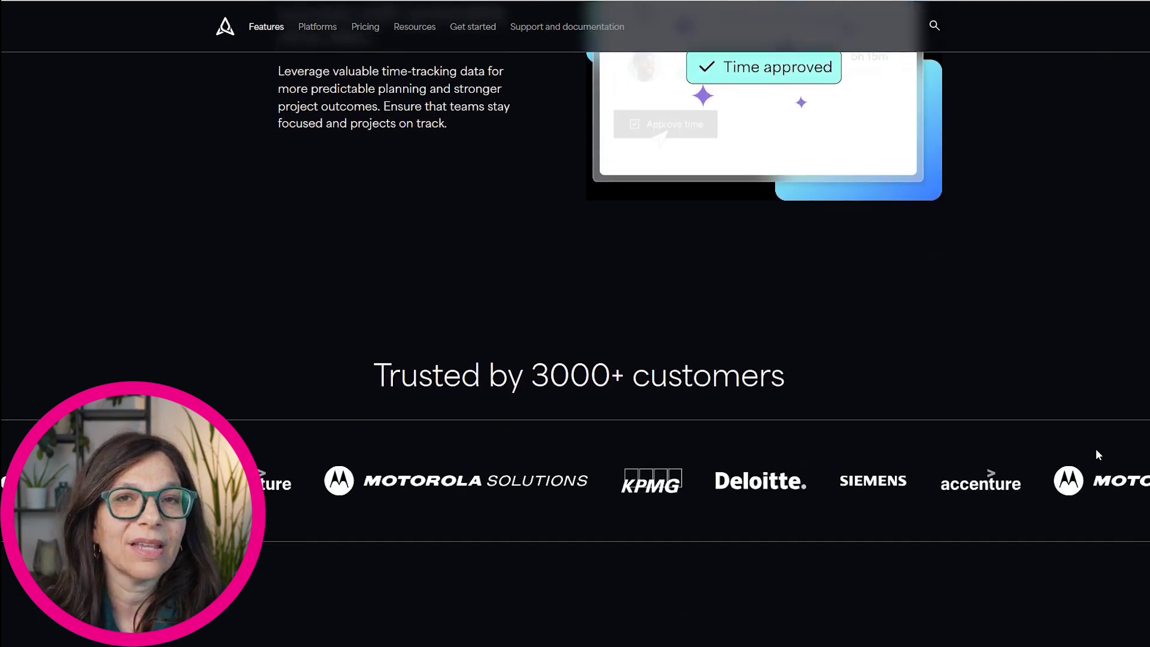
pyautogui.scroll(-1, 1098, 454)
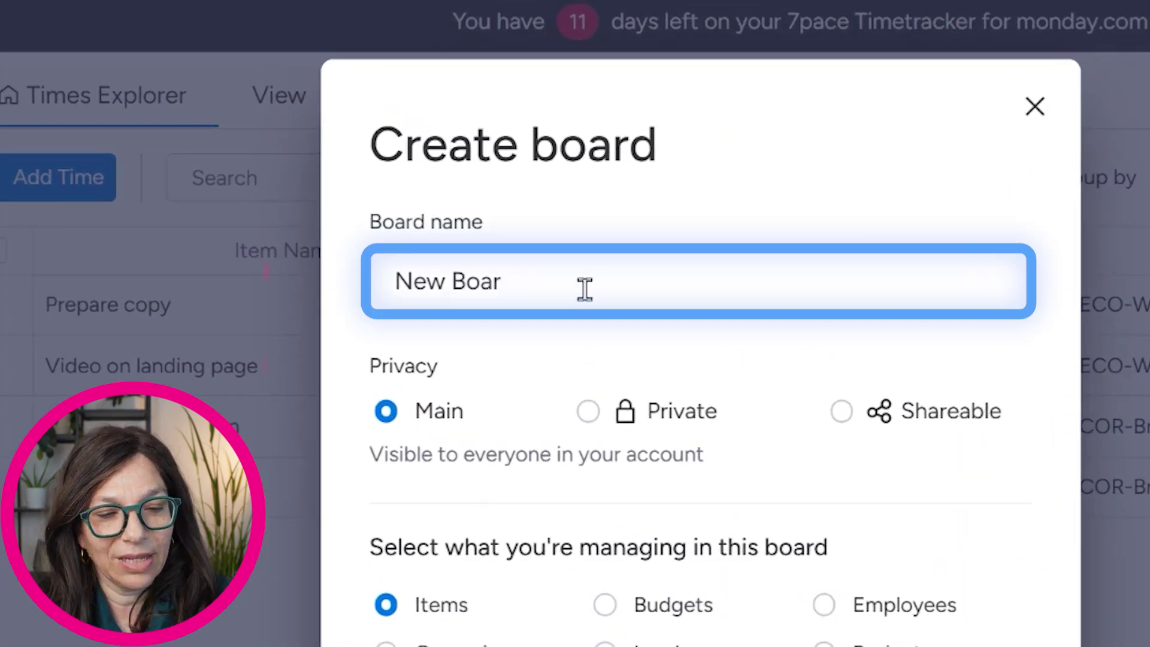
# Step: Create a Main, Items board named 'Project Board'
pyautogui.press('BackSpace')
pyautogui.press('BackSpace')
pyautogui.press('BackSpace')
pyautogui.press('BackSpace')
pyautogui.press('BackSpace')
pyautogui.press('BackSpace')
pyautogui.press('BackSpace')
pyautogui.press('BackSpace')
pyautogui.press('BackSpace')
pyautogui.write('Project Board')
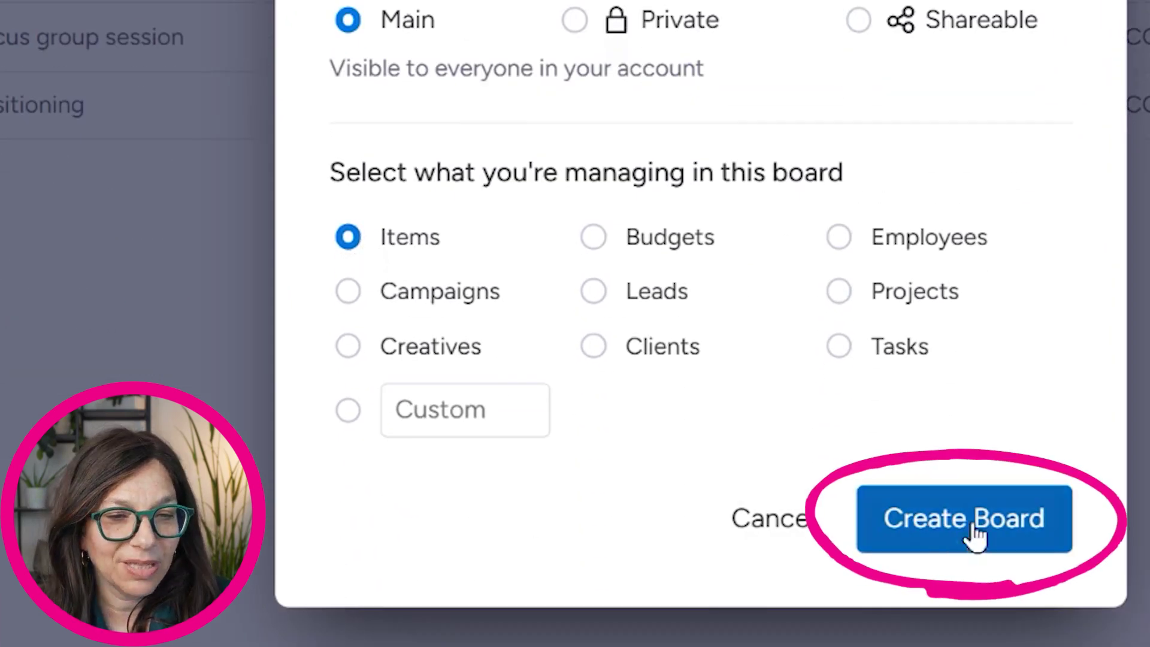
pyautogui.click(975, 529)
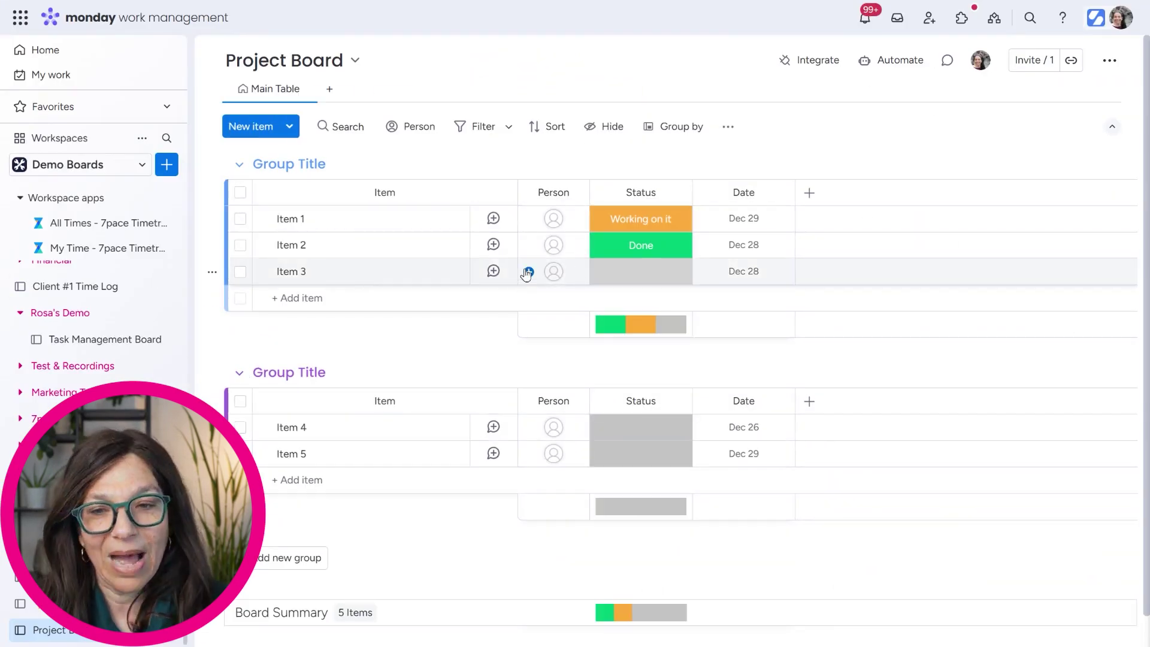
# Step: Rename the first group to 'Active Projects'
pyautogui.click(274, 166)
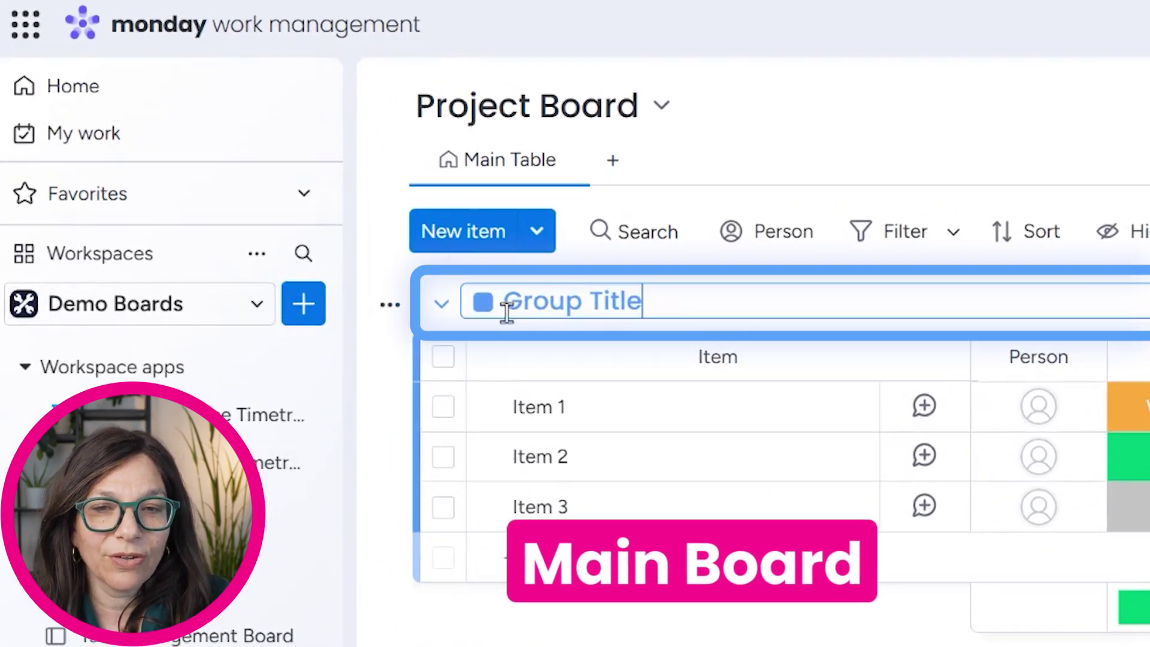
pyautogui.moveTo(662, 299); pyautogui.dragTo(498, 307)
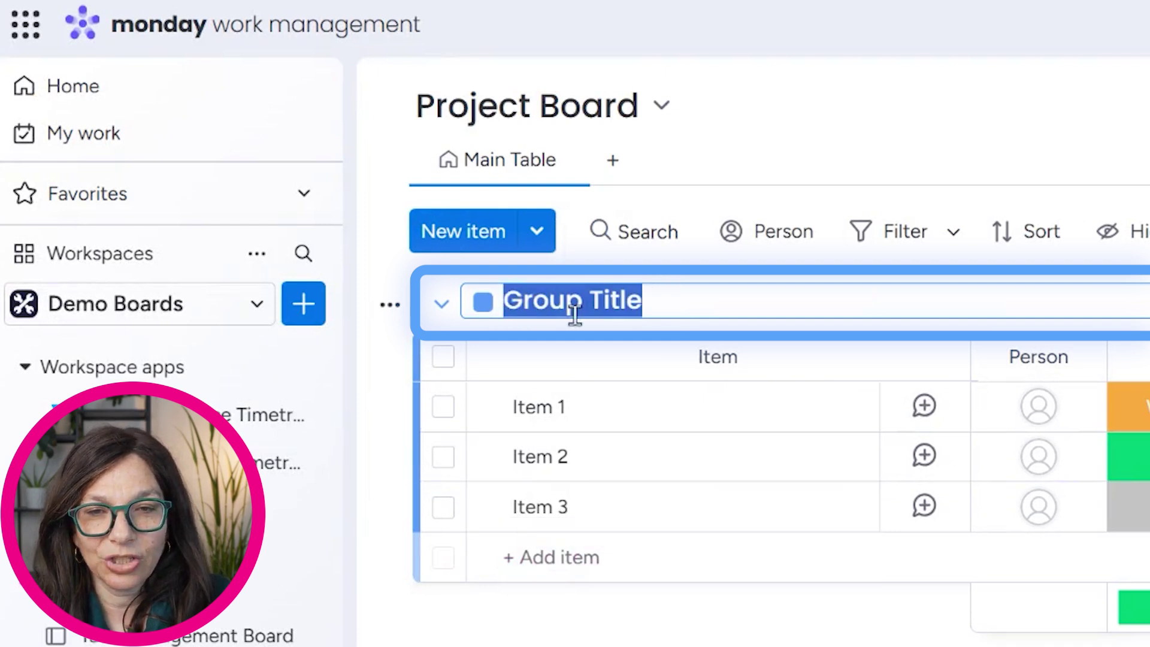
pyautogui.write('Active')
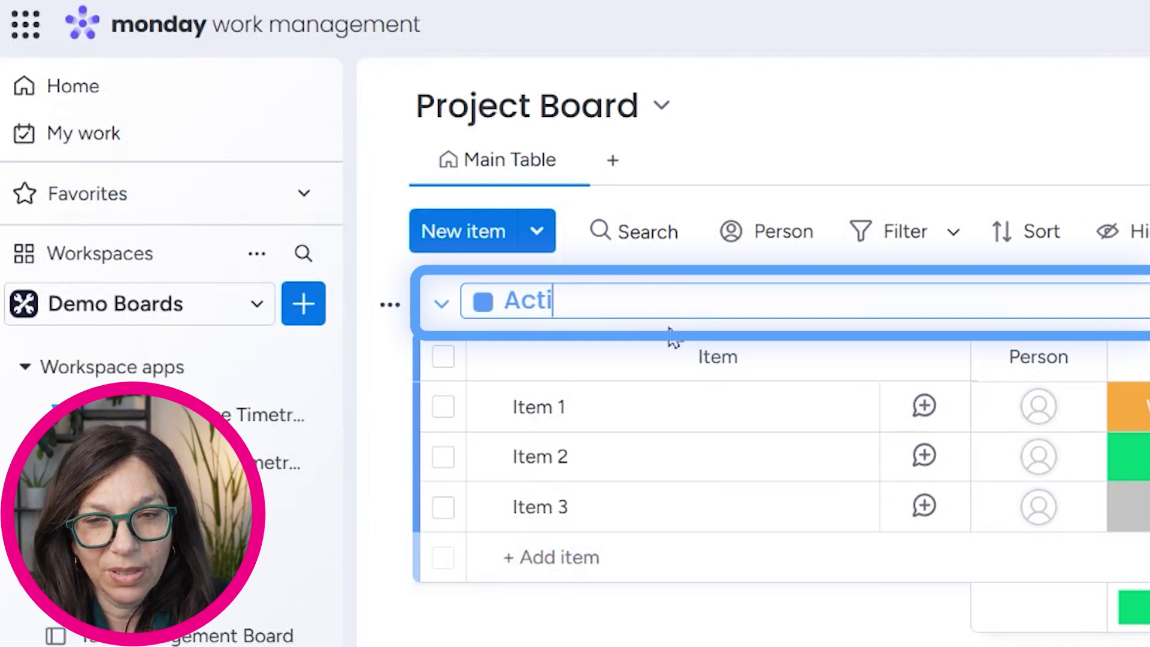
pyautogui.write(' Pri')
pyautogui.press('BackSpace')
pyautogui.write('ojects')
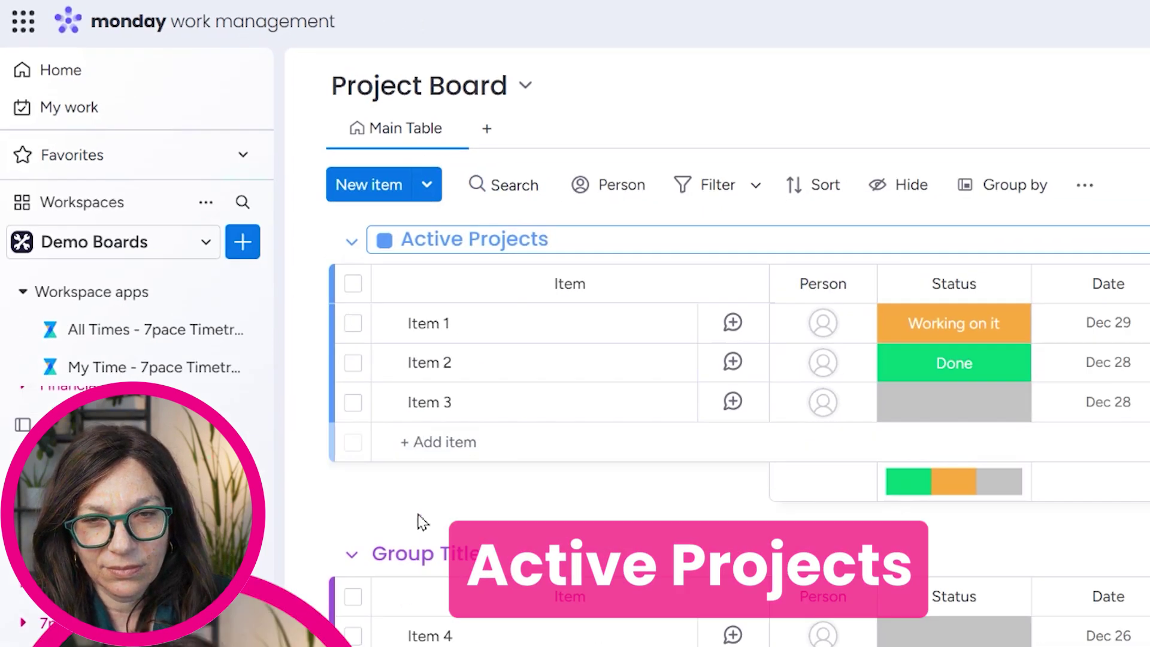
# Step: Rename the second group to 'Completed Projects' and color it green
pyautogui.click(455, 553)
pyautogui.moveTo(510, 552); pyautogui.dragTo(442, 548)
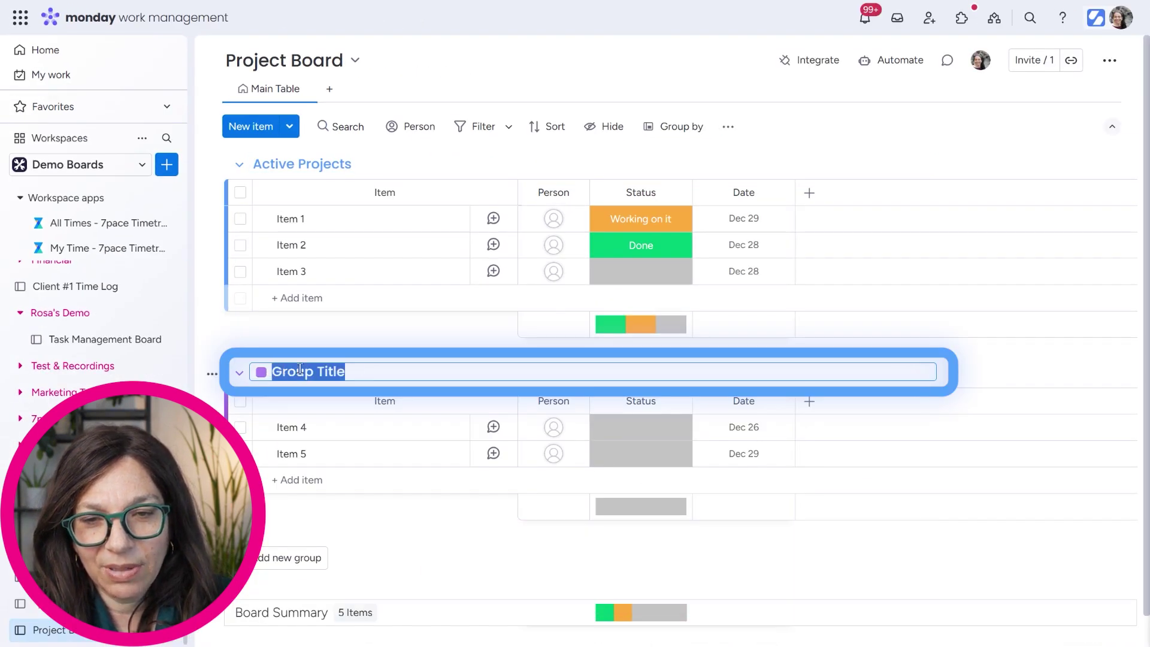
pyautogui.write('Com')
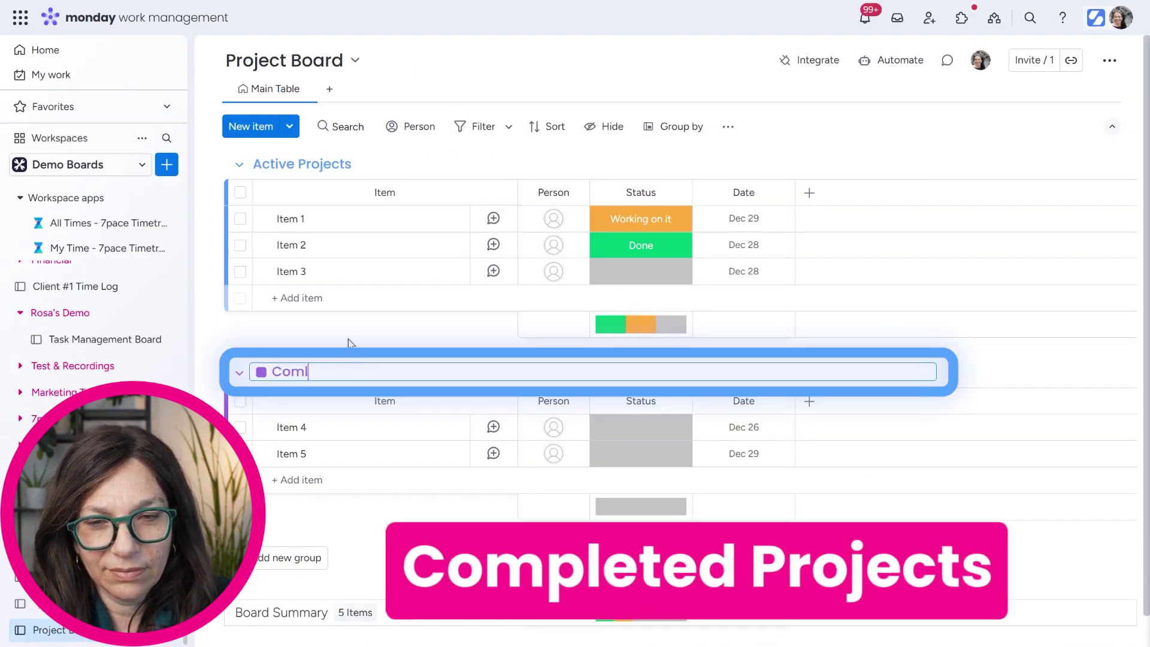
pyautogui.write('pleted ')
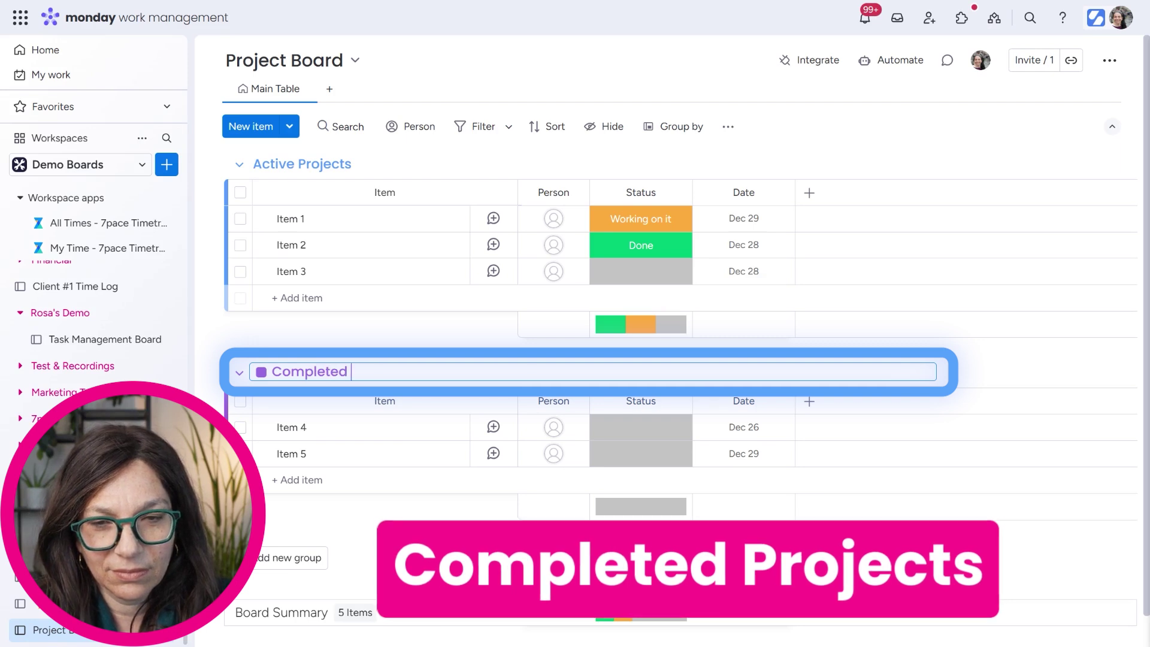
pyautogui.write('Projects')
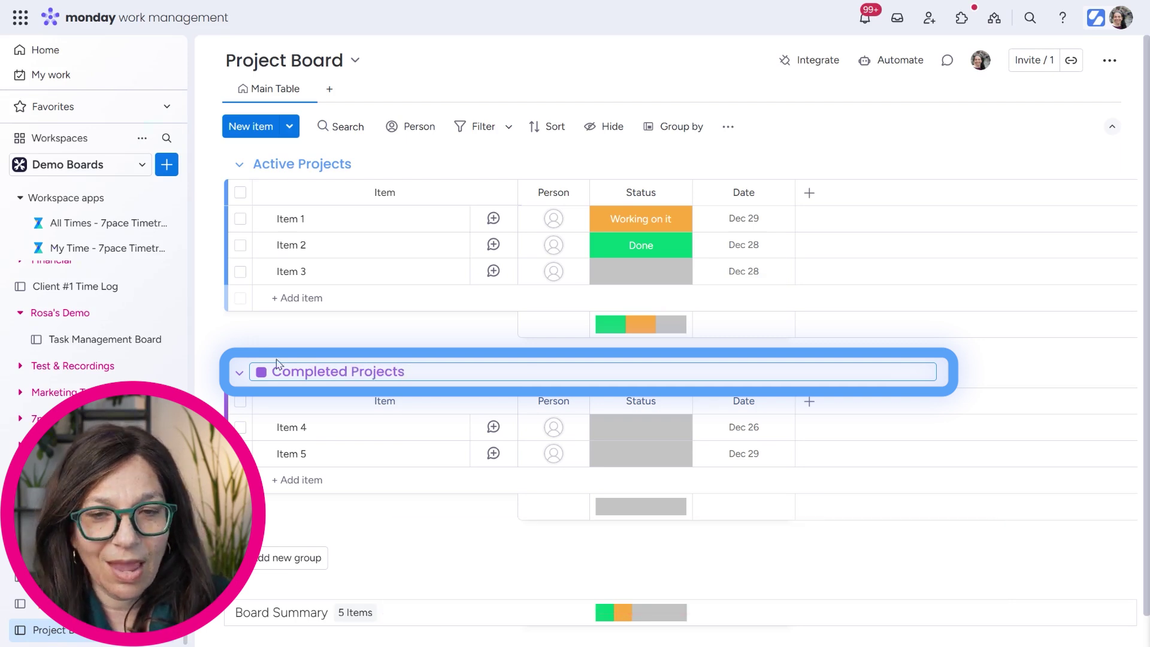
pyautogui.click(266, 376)
pyautogui.click(268, 407)
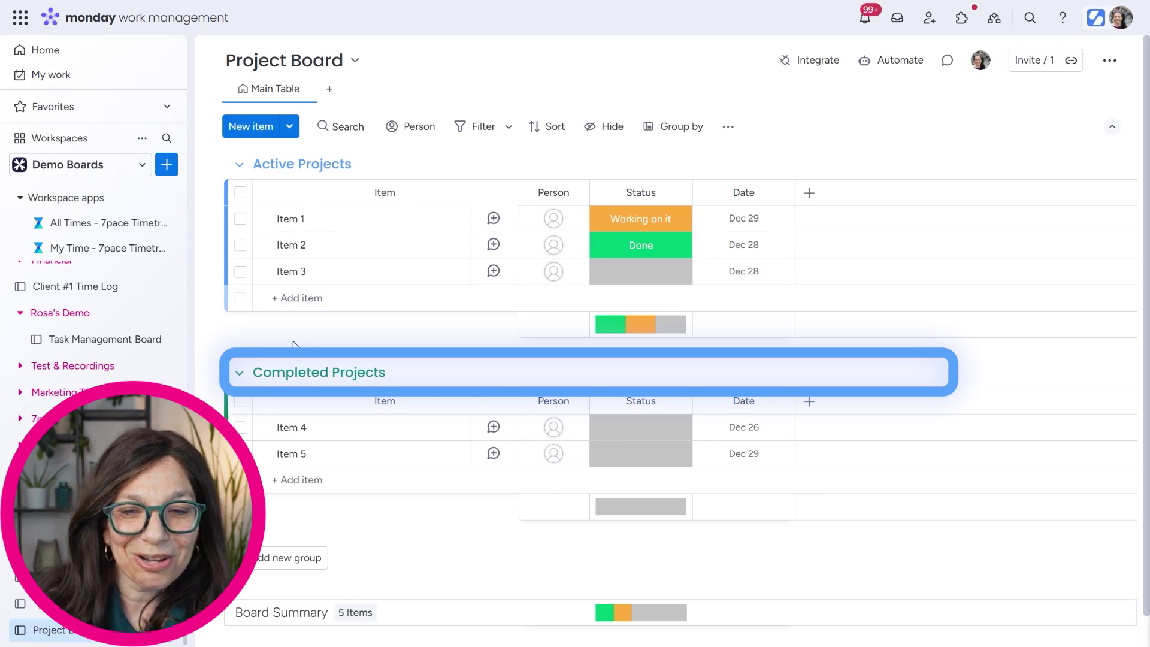
pyautogui.press('Return')
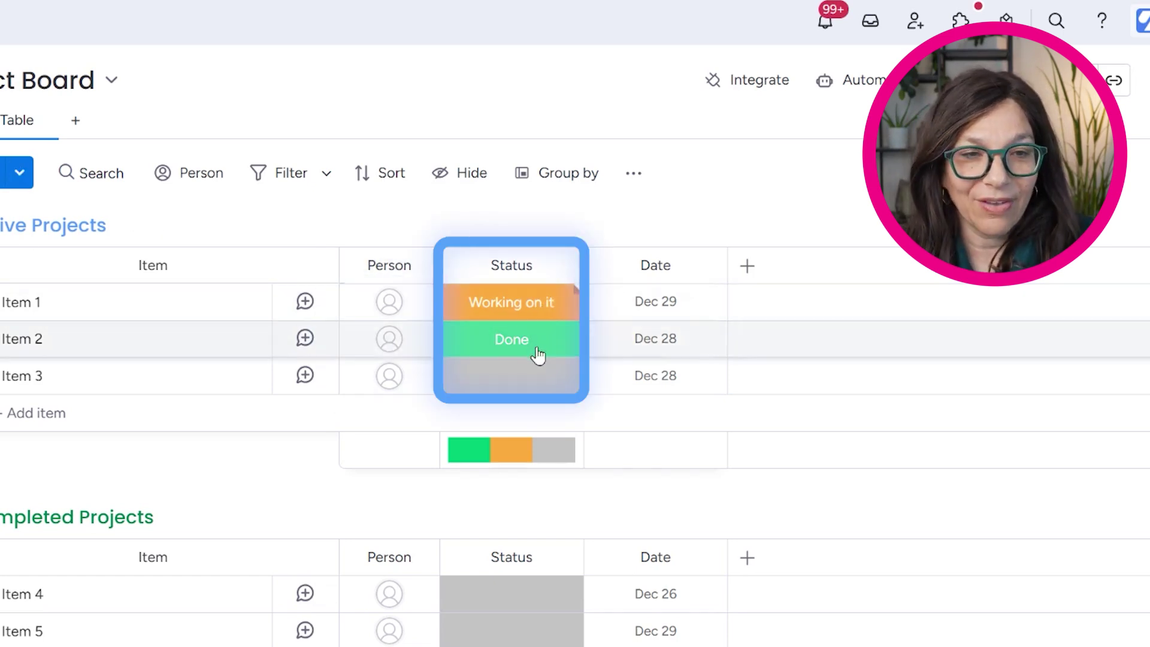
# Step: Delete the Date column from the Project Board
pyautogui.click(706, 267)
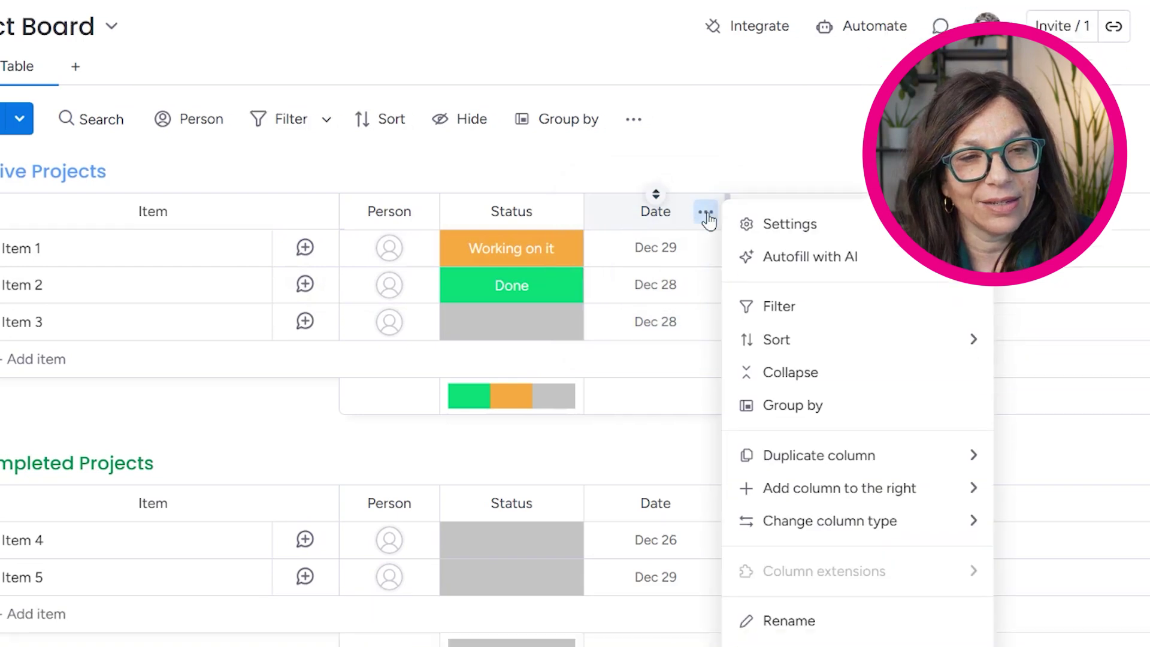
pyautogui.click(779, 561)
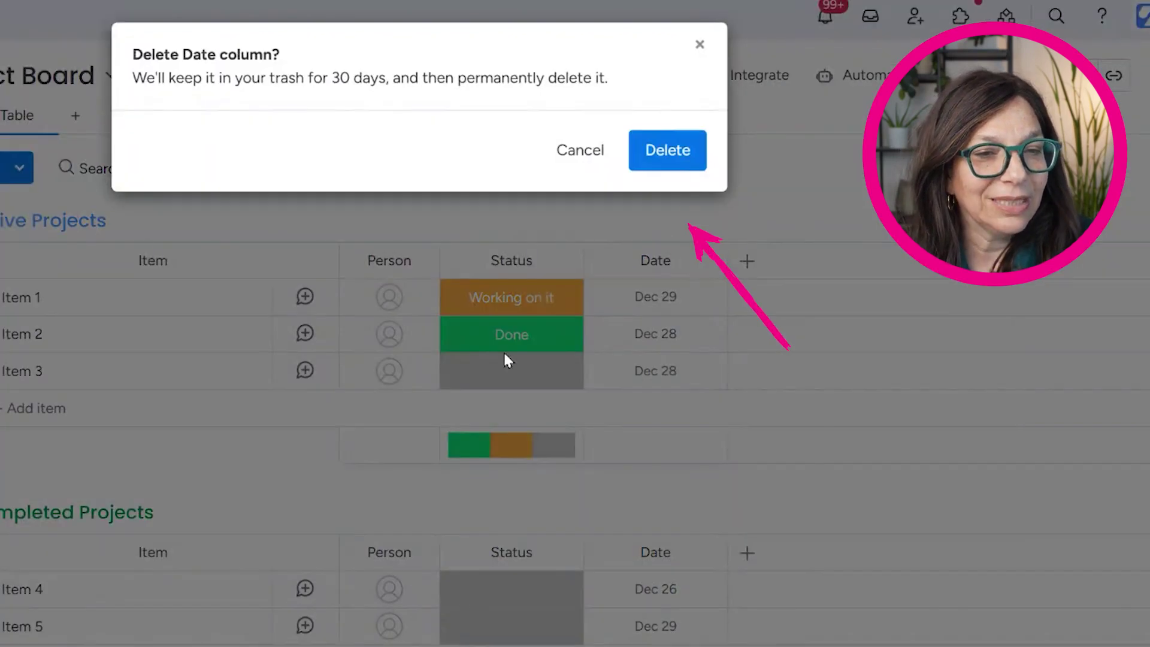
pyautogui.click(674, 158)
# Step: Add the Timeline + Numeric column combo from the Column Center
pyautogui.click(628, 245)
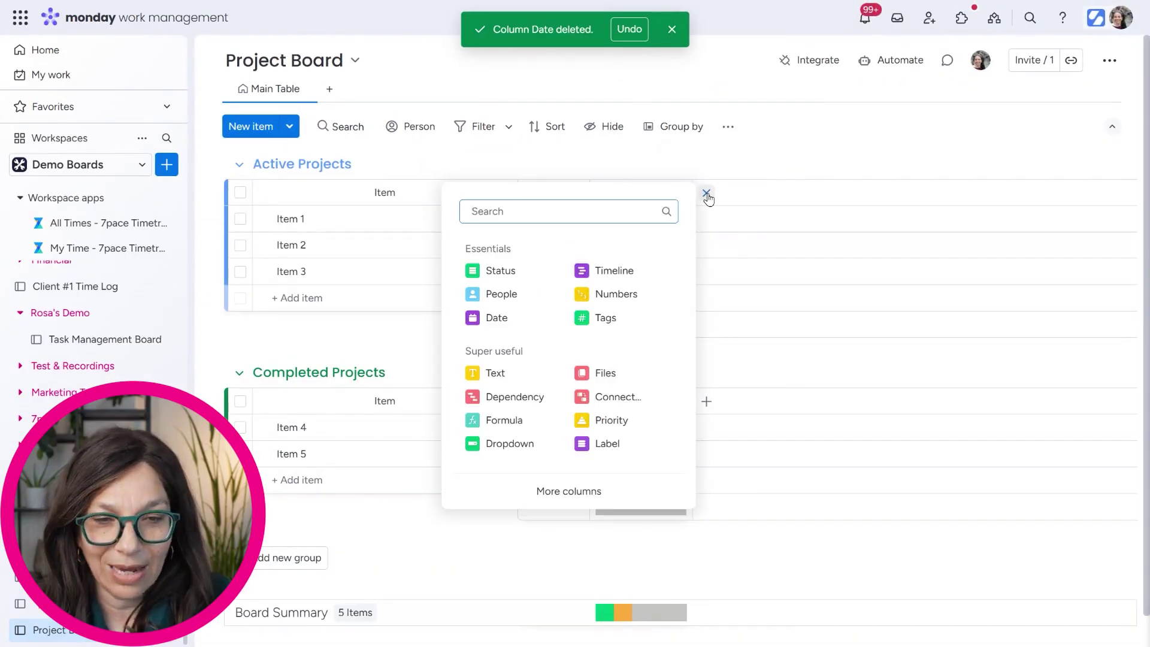
pyautogui.click(548, 490)
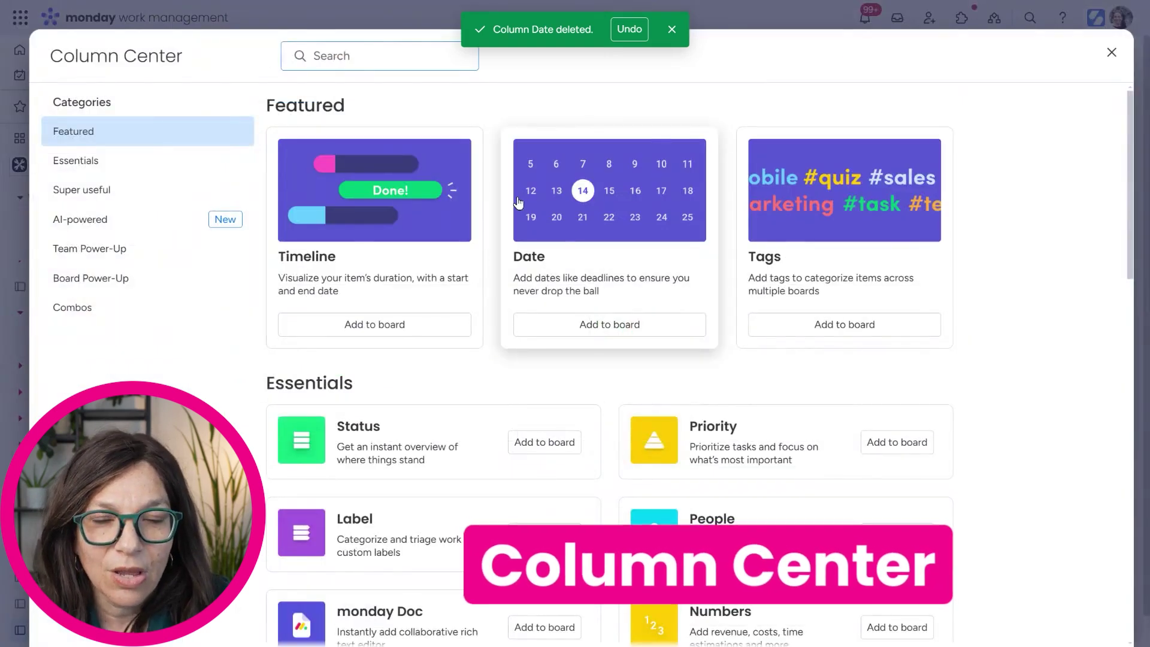
pyautogui.scroll(-15, 518, 202)
pyautogui.scroll(-10, 518, 203)
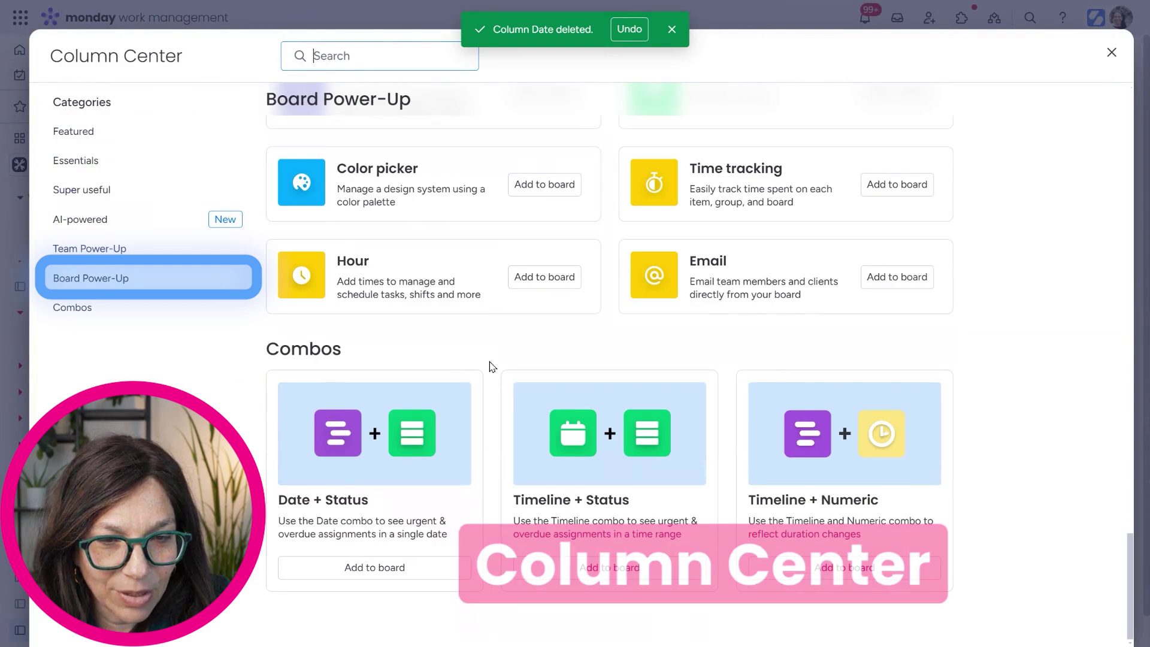
pyautogui.click(841, 574)
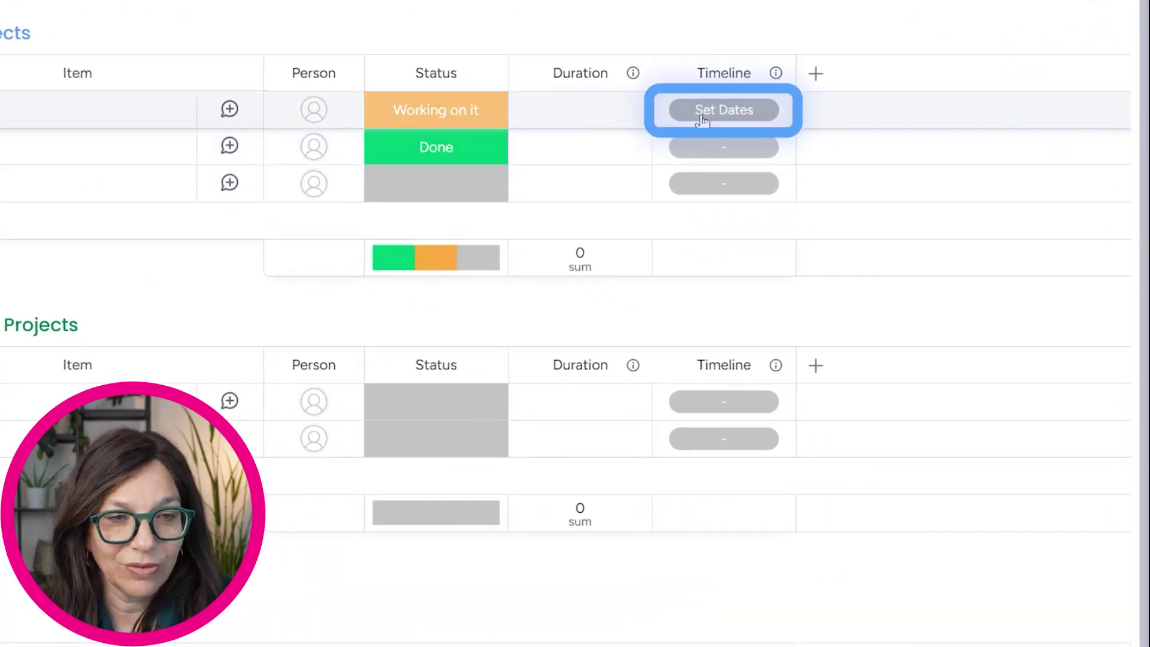
# Step: Set Item 1's timeline to December 1–31, giving a duration of 31
pyautogui.click(723, 109)
pyautogui.click(678, 271)
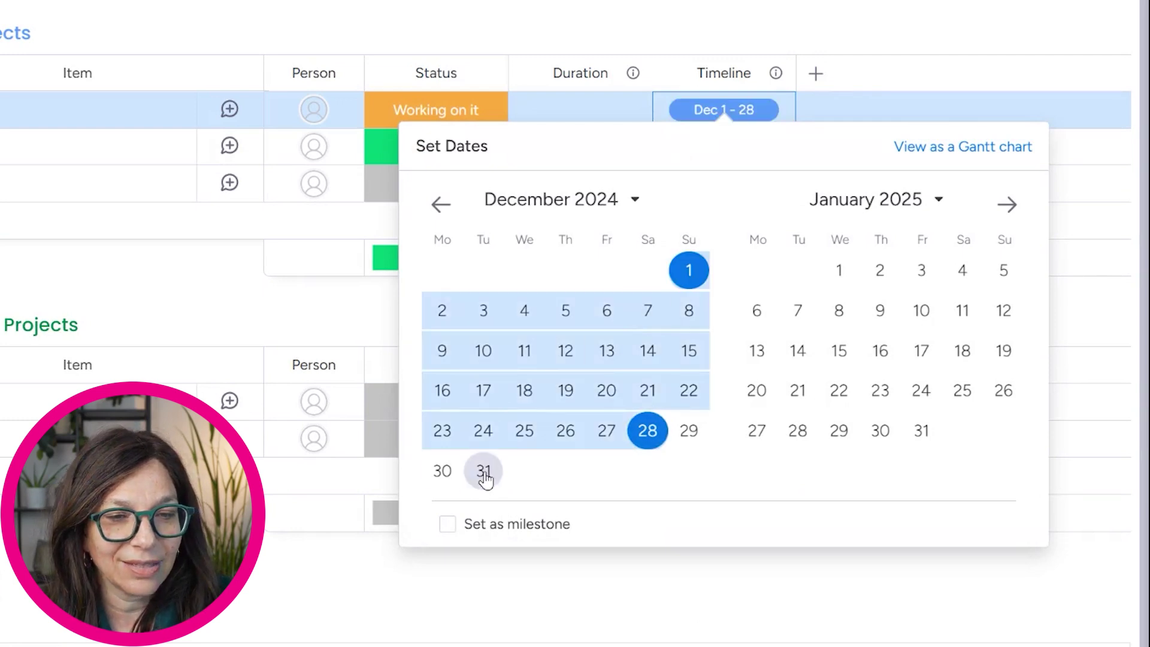
pyautogui.click(483, 472)
pyautogui.click(905, 15)
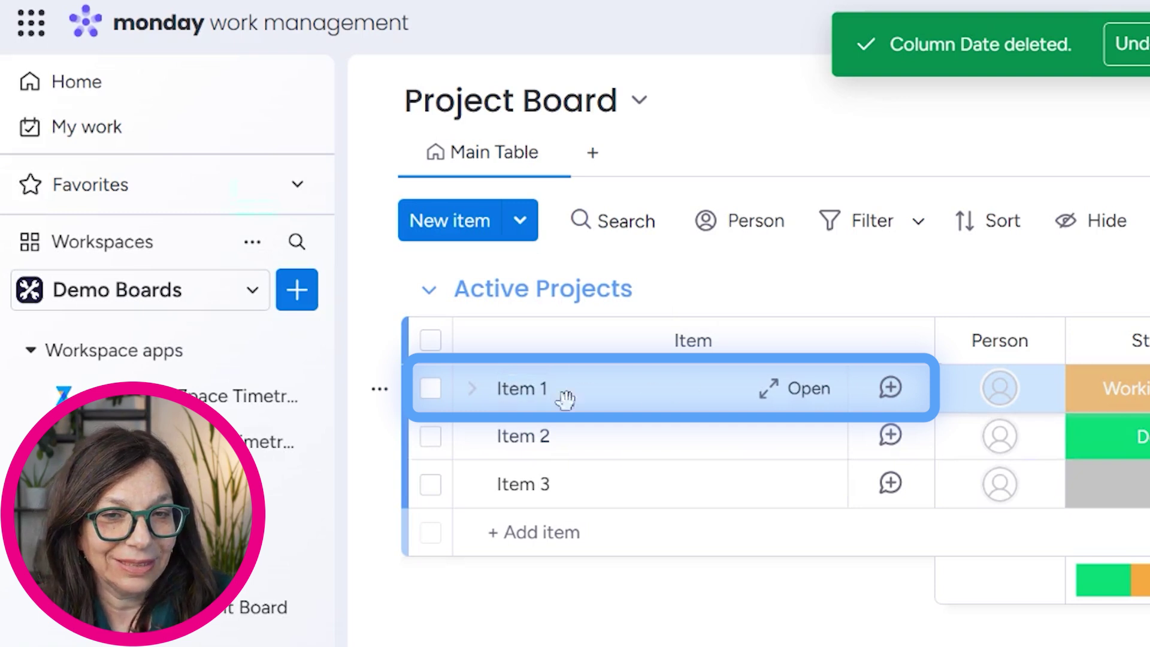
# Step: Rename Item 1 to 'Penetration Test' in its detail card
pyautogui.click(545, 395)
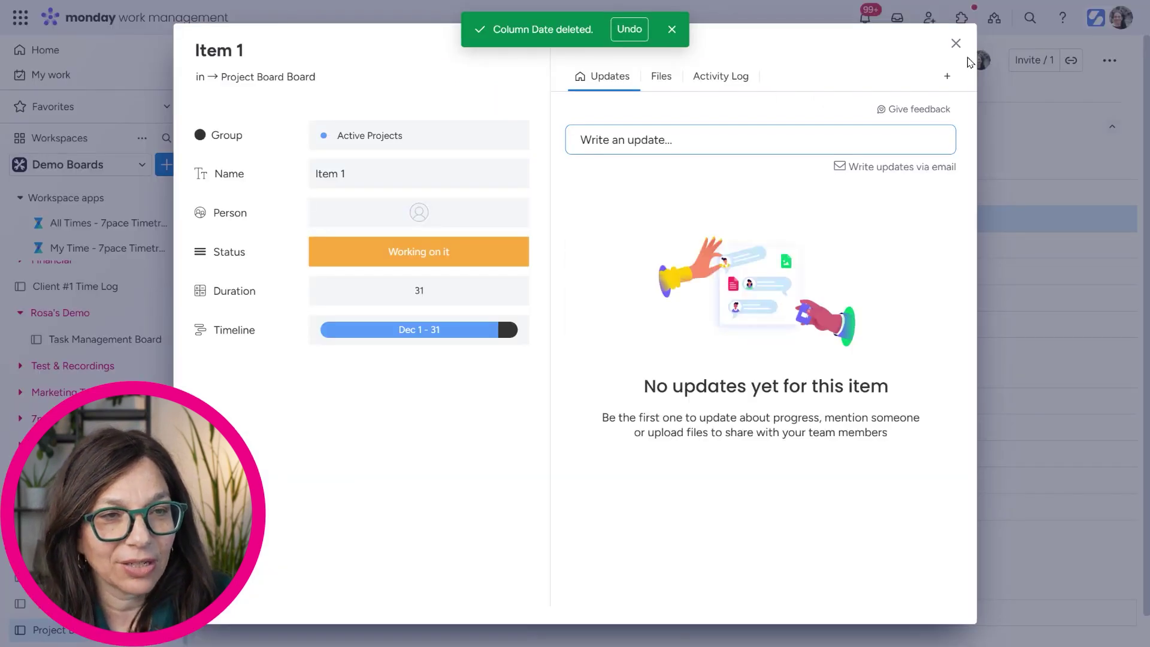
pyautogui.click(956, 44)
pyautogui.click(333, 219)
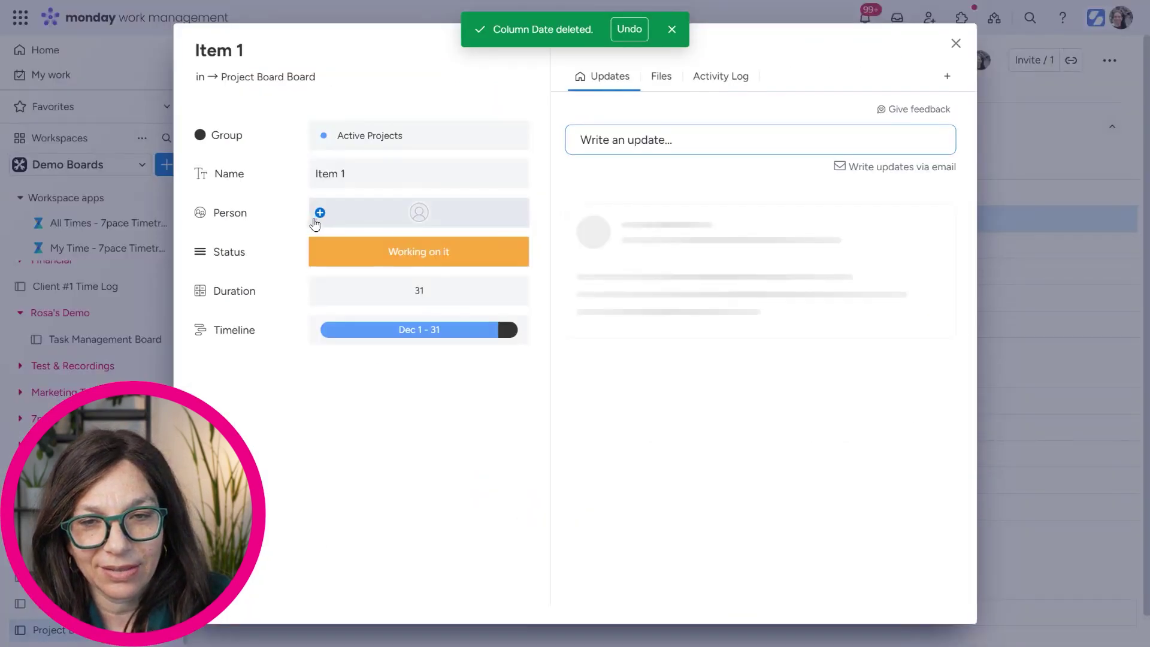
pyautogui.click(659, 319)
pyautogui.moveTo(667, 321); pyautogui.dragTo(600, 329)
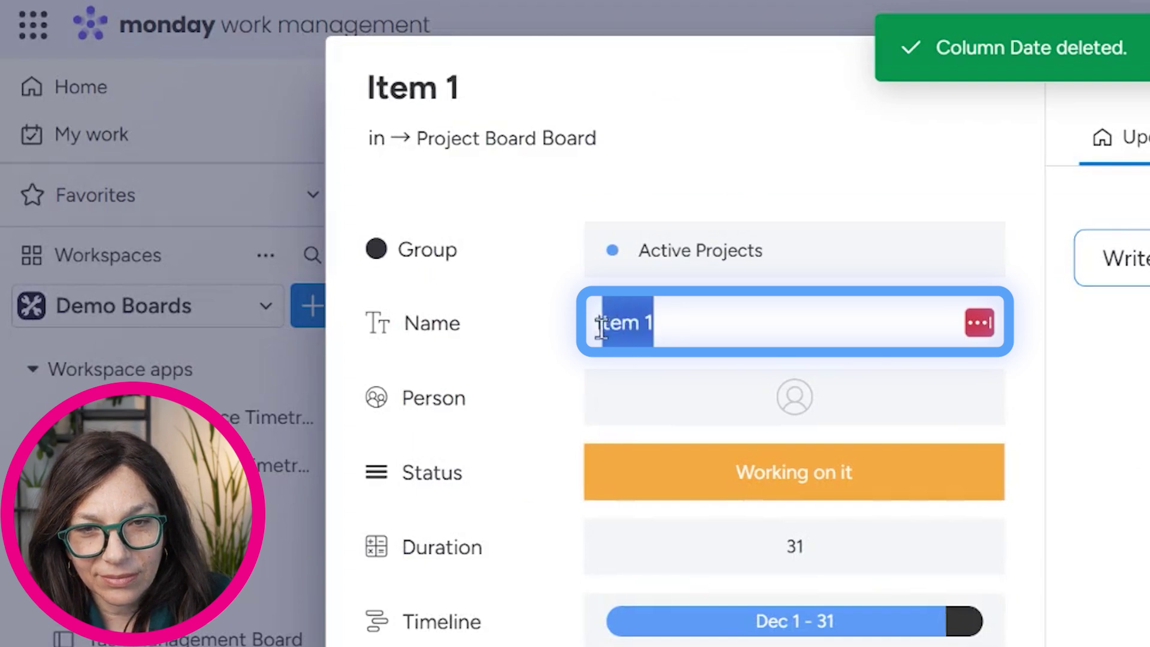
pyautogui.write('Penetration Test')
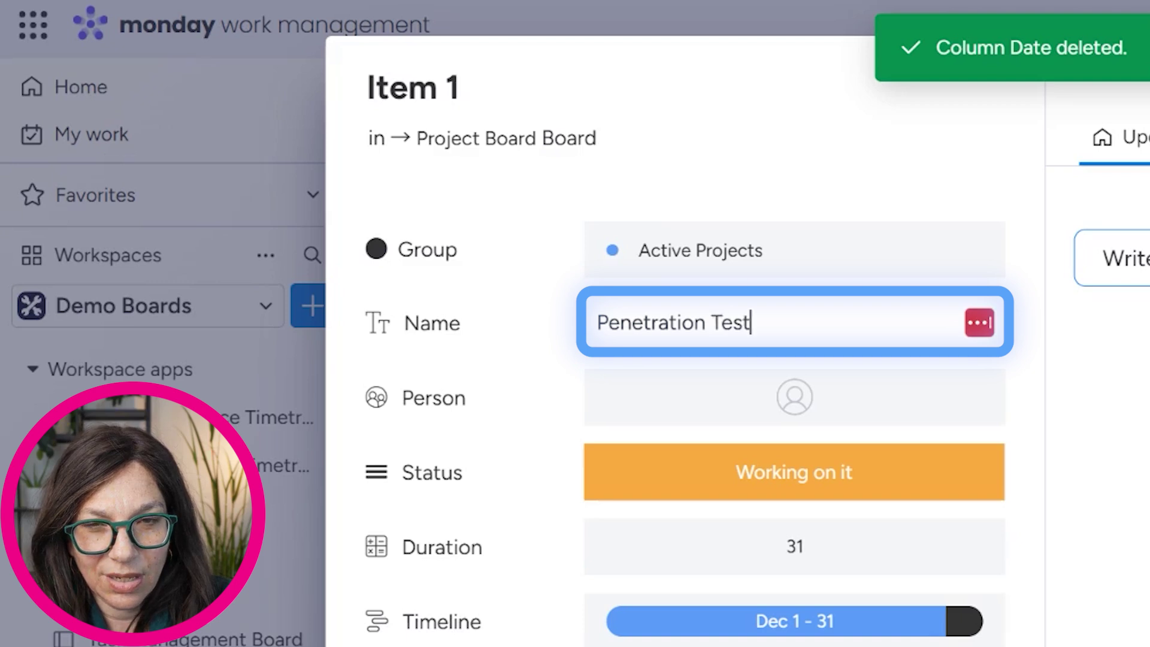
pyautogui.press('Return')
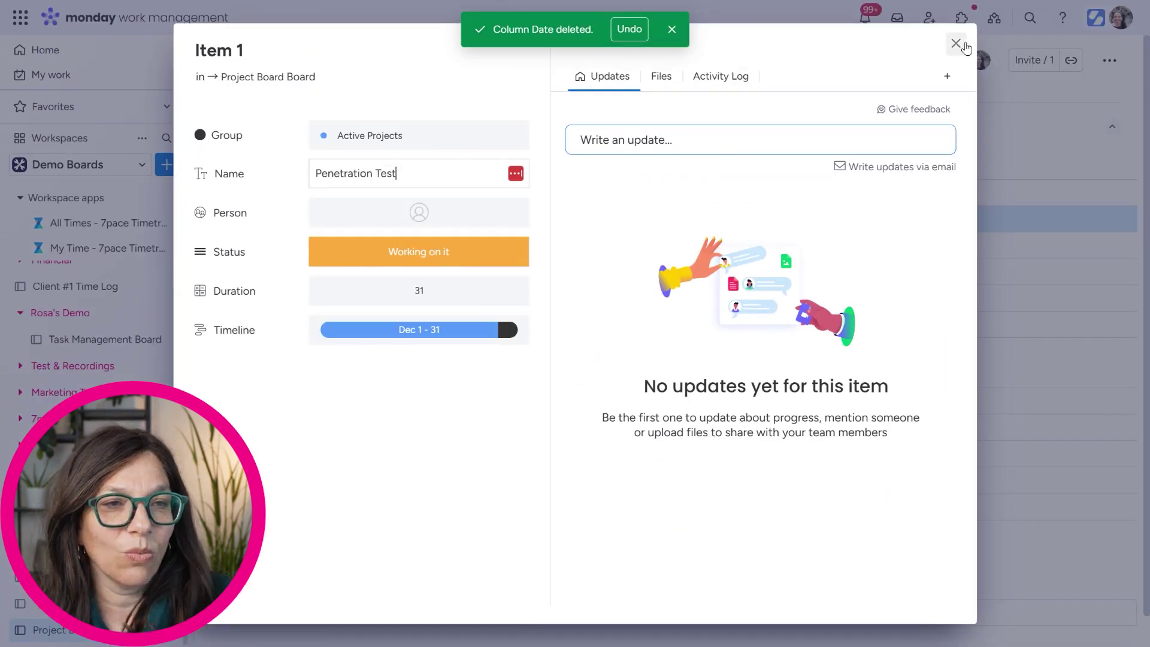
pyautogui.click(956, 43)
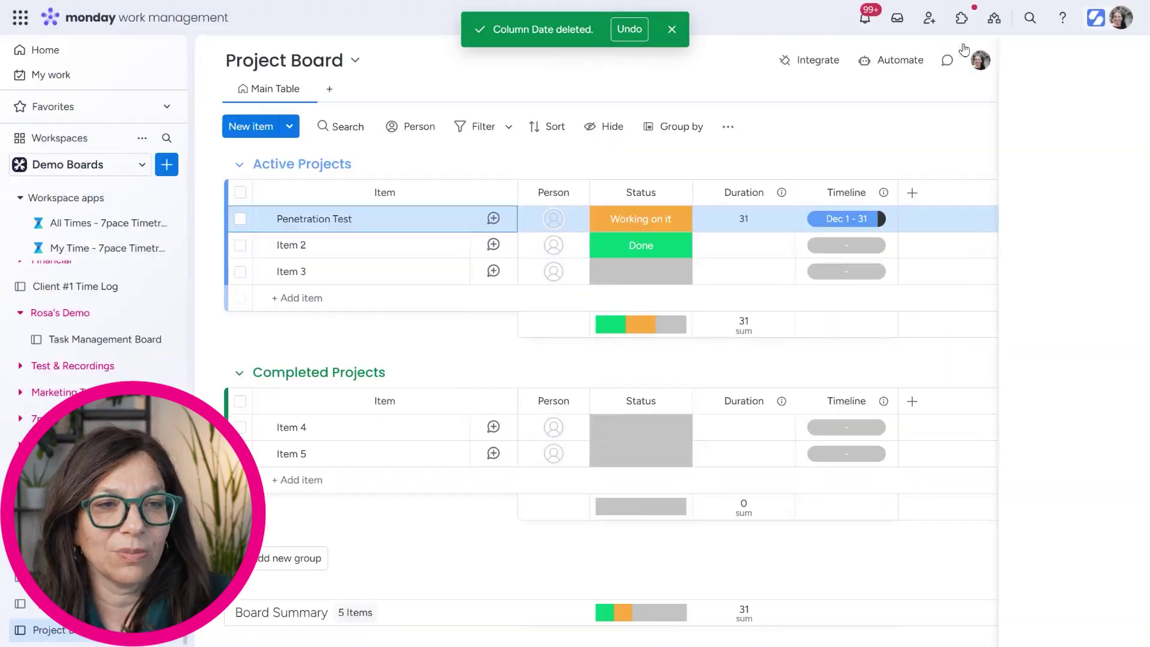
# Step: Rename Item 2 to 'Security Audit' and delete Item 3
pyautogui.click(326, 248)
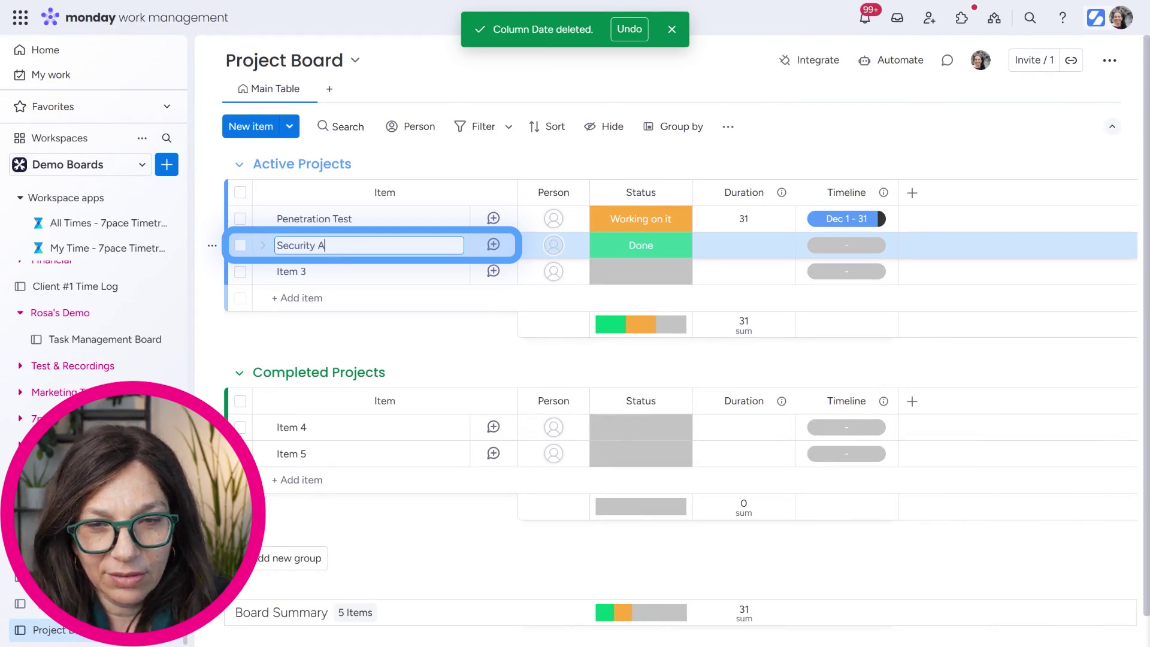
pyautogui.press('Return')
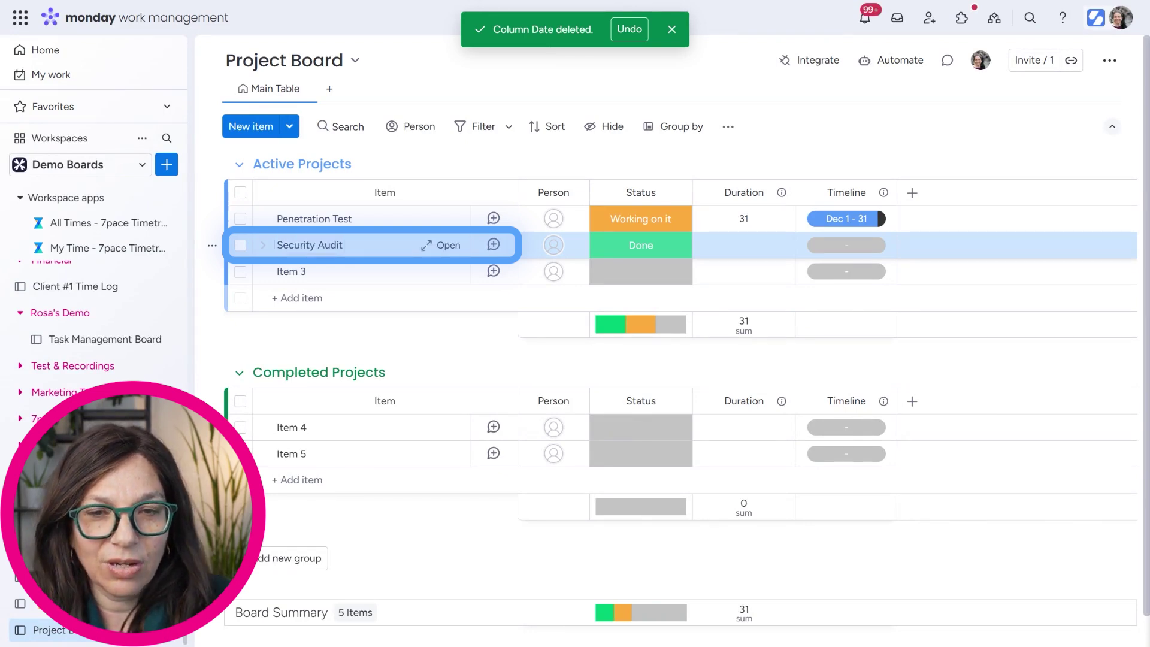
pyautogui.click(240, 272)
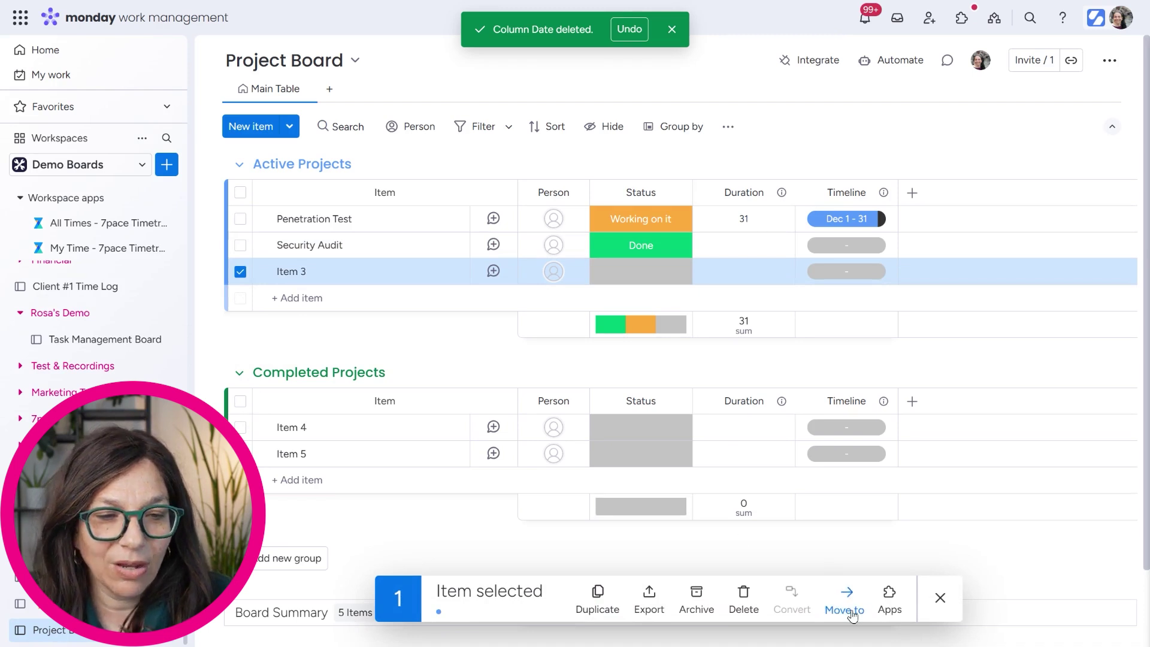
pyautogui.click(830, 611)
pyautogui.click(738, 611)
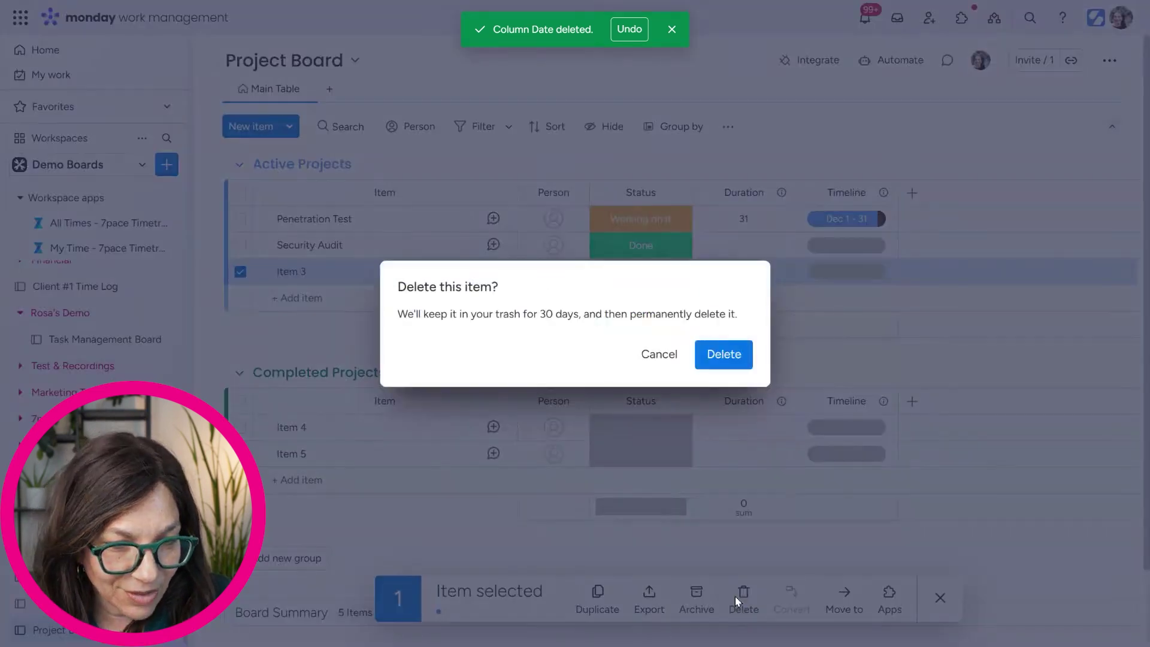
pyautogui.click(726, 355)
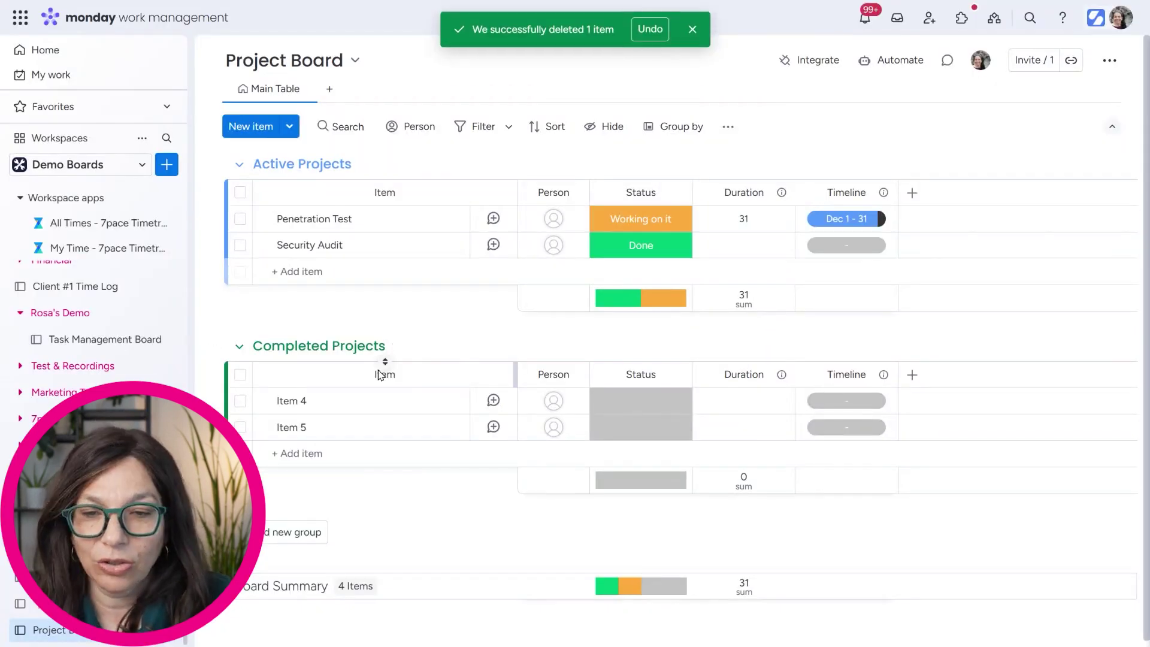
# Step: Set Security Audit's timeline to January 13–31
pyautogui.click(845, 257)
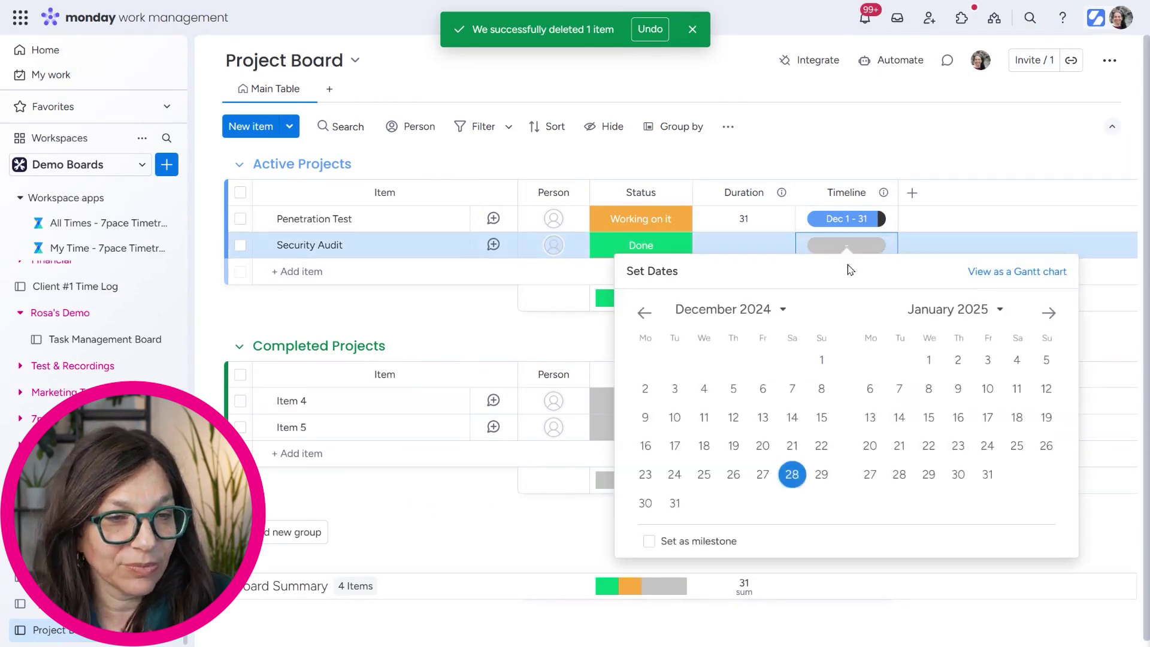
pyautogui.click(878, 423)
pyautogui.click(987, 474)
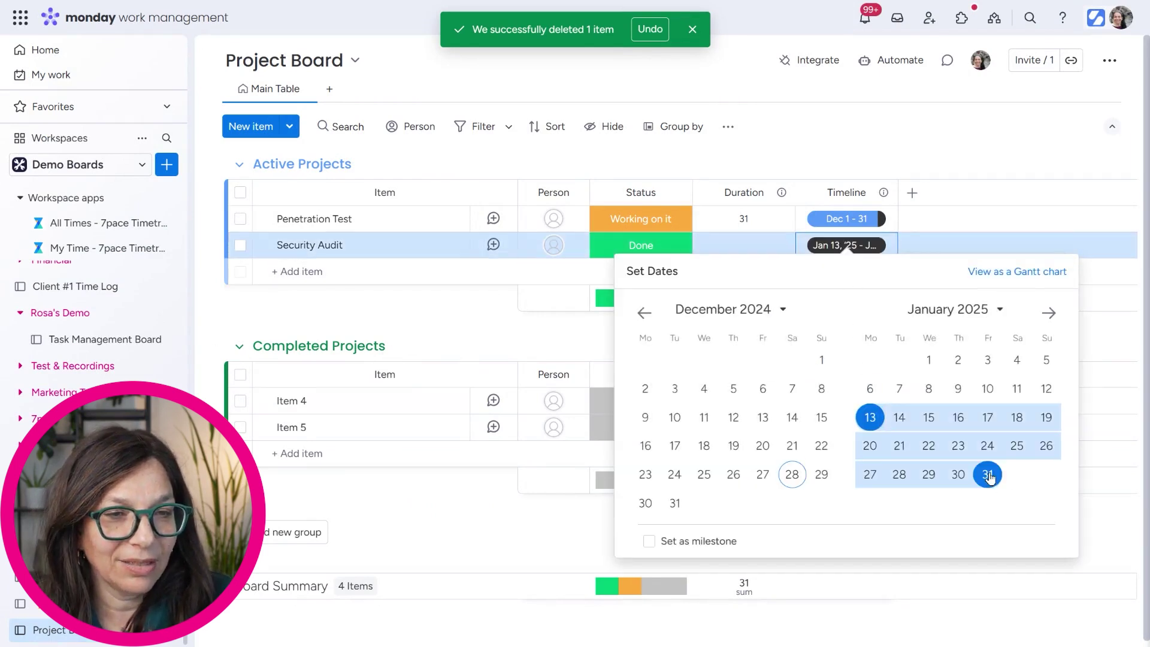
pyautogui.click(979, 147)
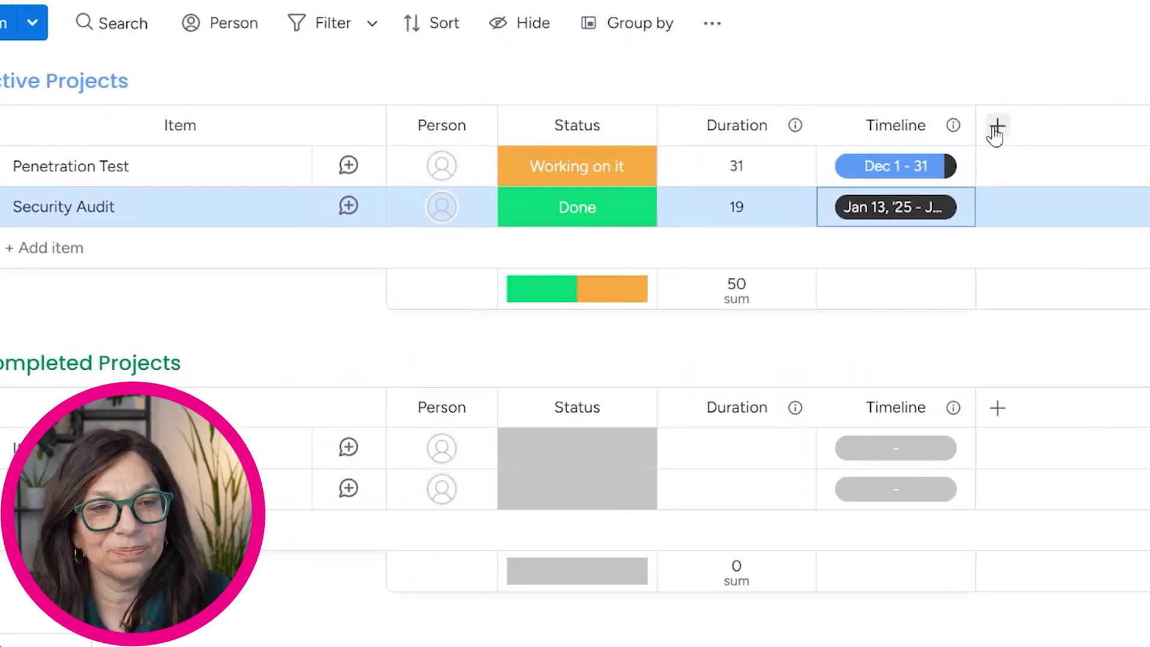
# Step: Add a Numbers column named 'Expected Time'
pyautogui.click(911, 192)
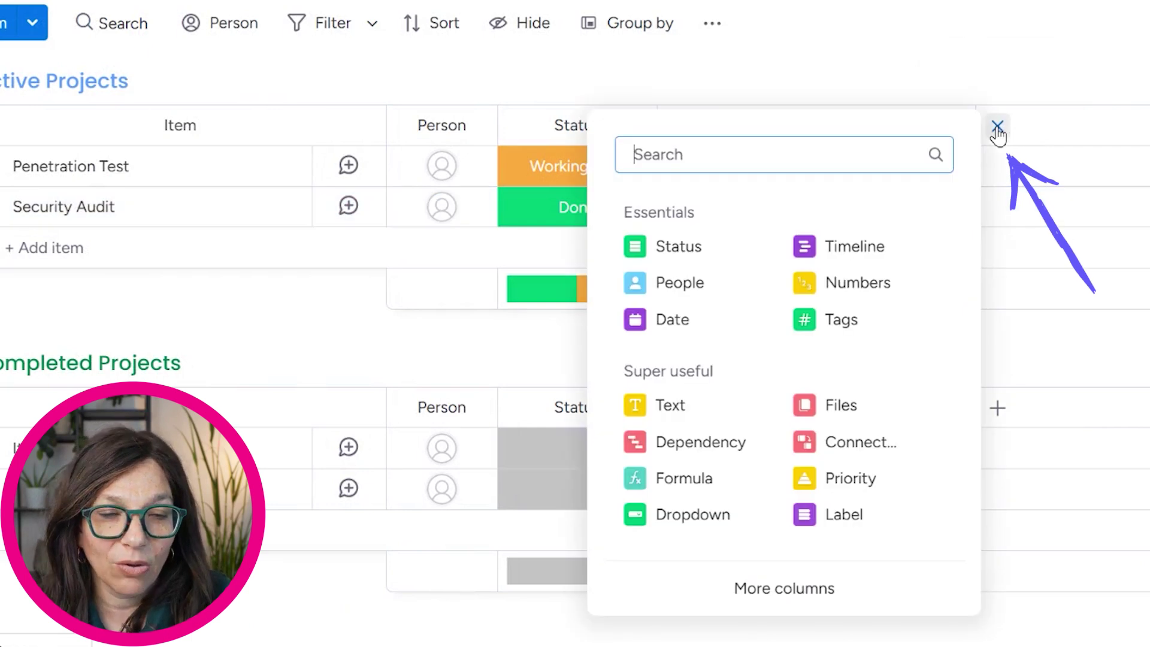
pyautogui.click(885, 289)
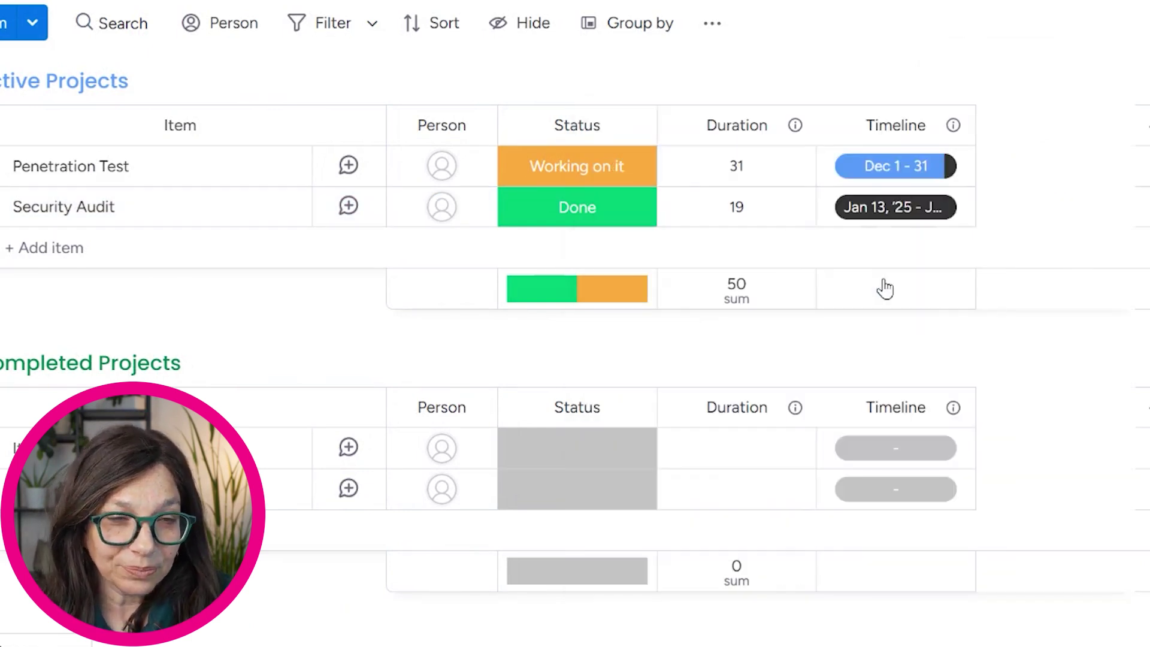
pyautogui.click(818, 126)
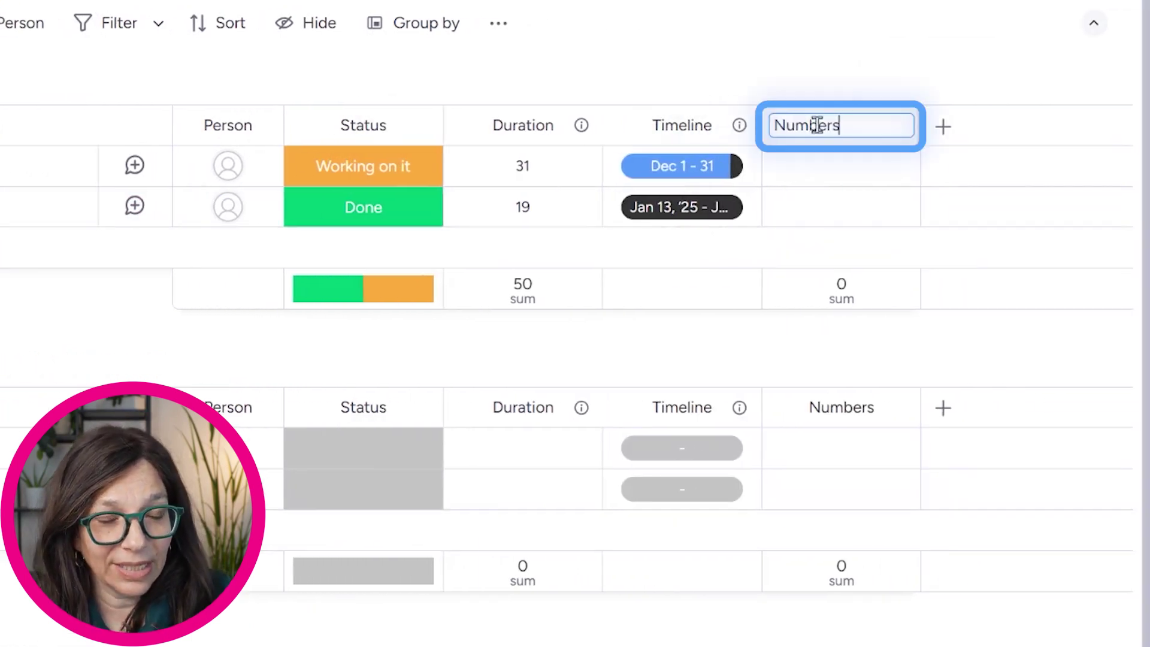
pyautogui.press('BackSpace')
pyautogui.press('BackSpace')
pyautogui.press('BackSpace')
pyautogui.press('BackSpace')
pyautogui.press('BackSpace')
pyautogui.press('BackSpace')
pyautogui.press('BackSpace')
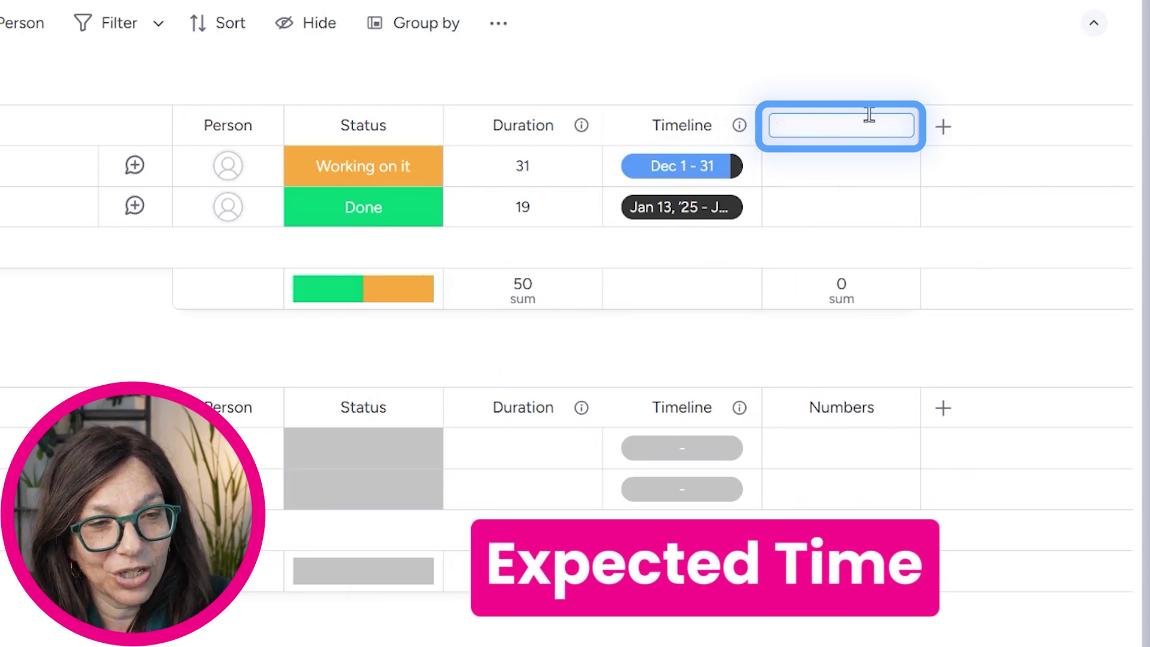
pyautogui.write('Expected Time')
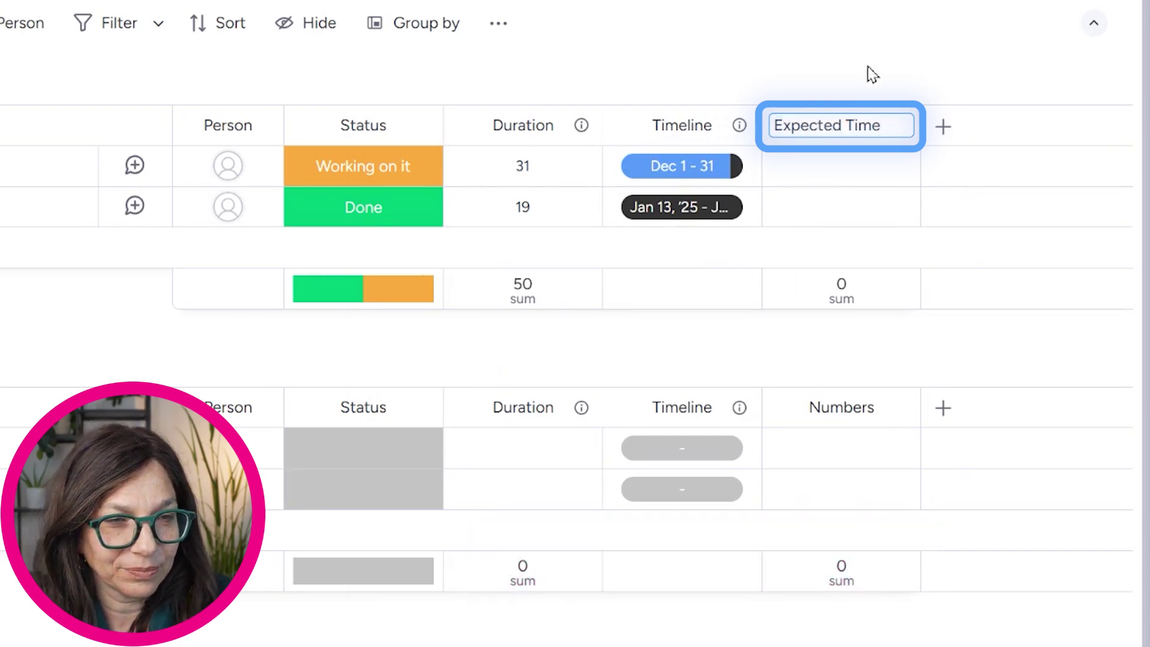
pyautogui.press('Return')
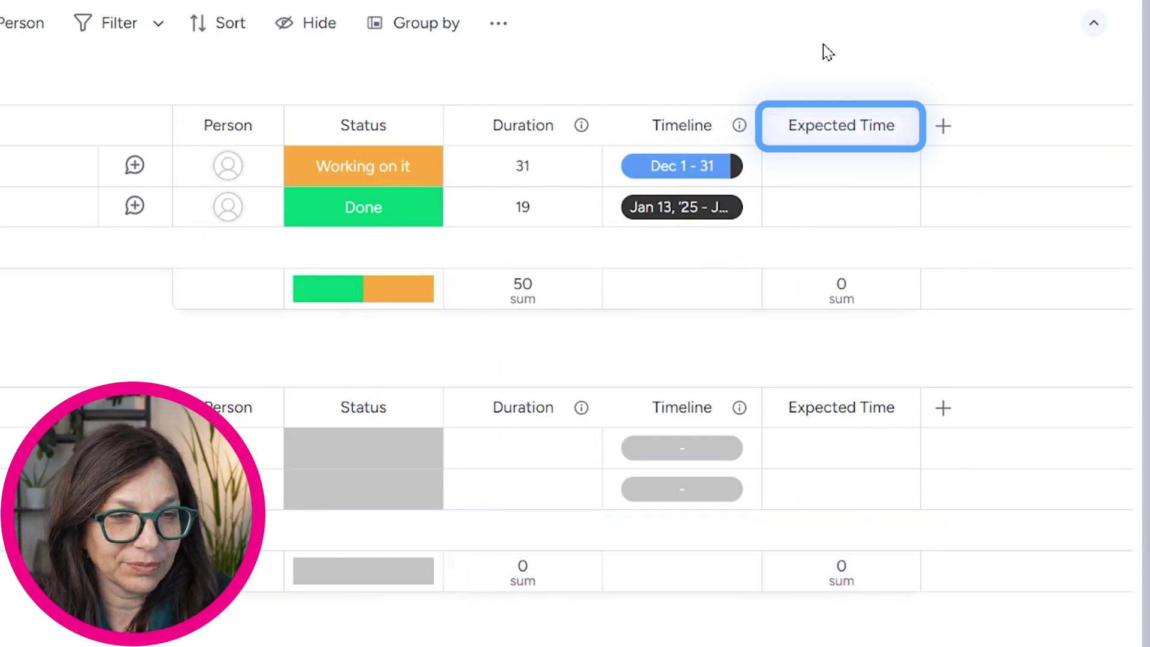
# Step: Add a second Numbers column named 'Actual Time'
pyautogui.click(943, 127)
pyautogui.click(835, 289)
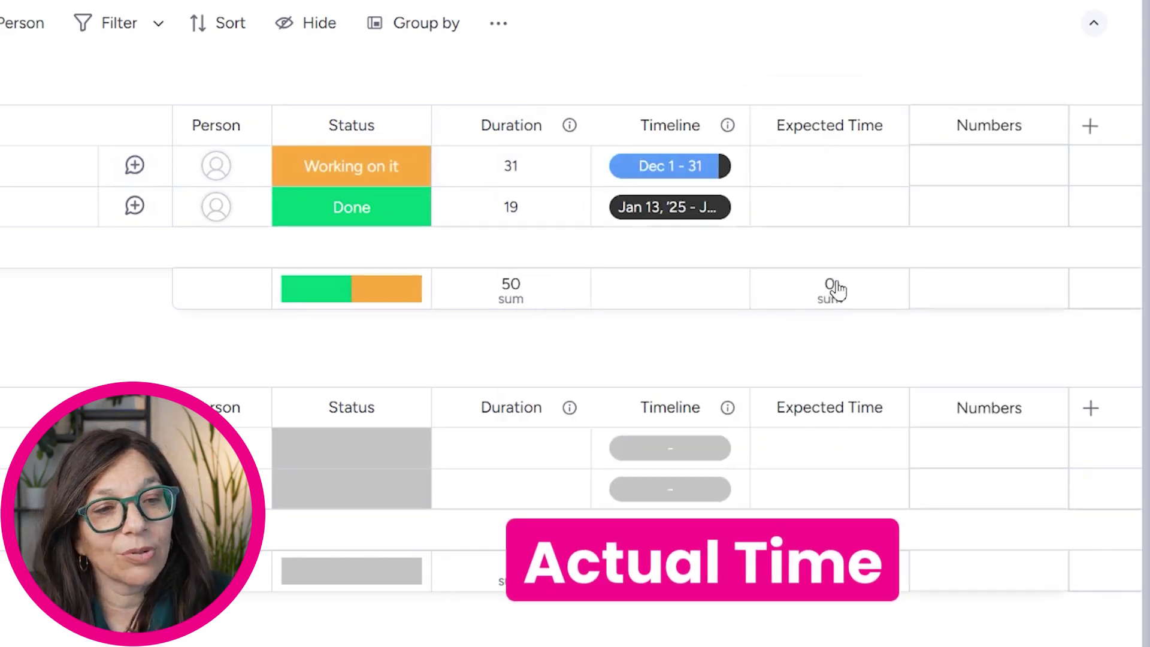
pyautogui.click(984, 129)
pyautogui.press('BackSpace')
pyautogui.press('BackSpace')
pyautogui.press('BackSpace')
pyautogui.press('BackSpace')
pyautogui.press('BackSpace')
pyautogui.press('BackSpace')
pyautogui.press('BackSpace')
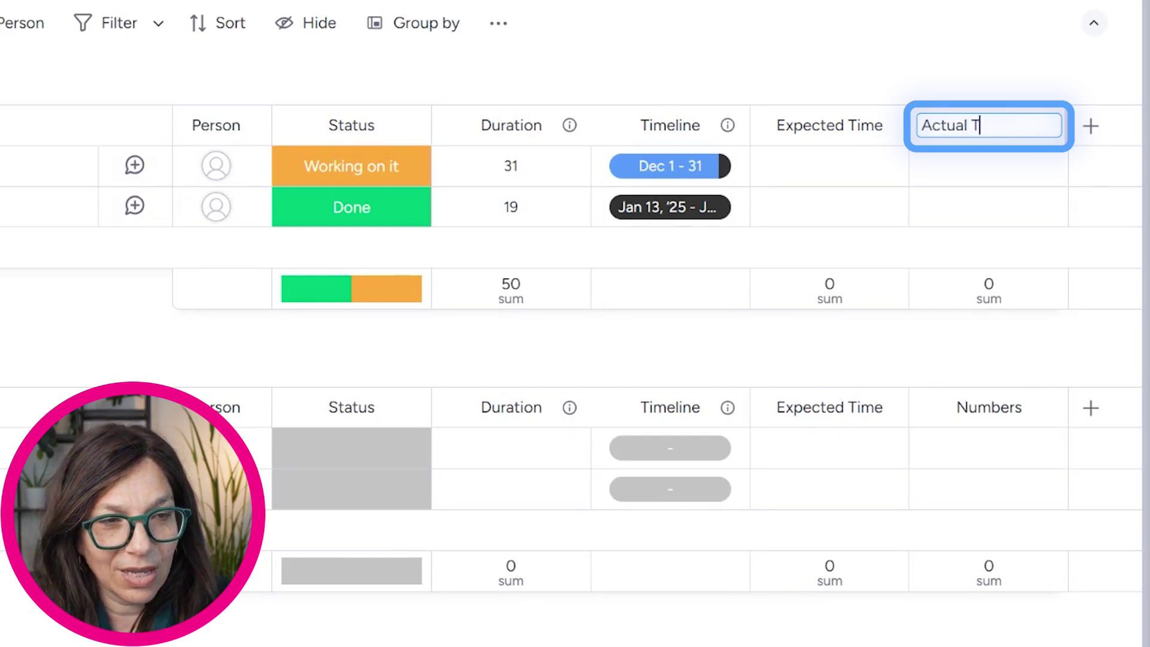
pyautogui.click(818, 59)
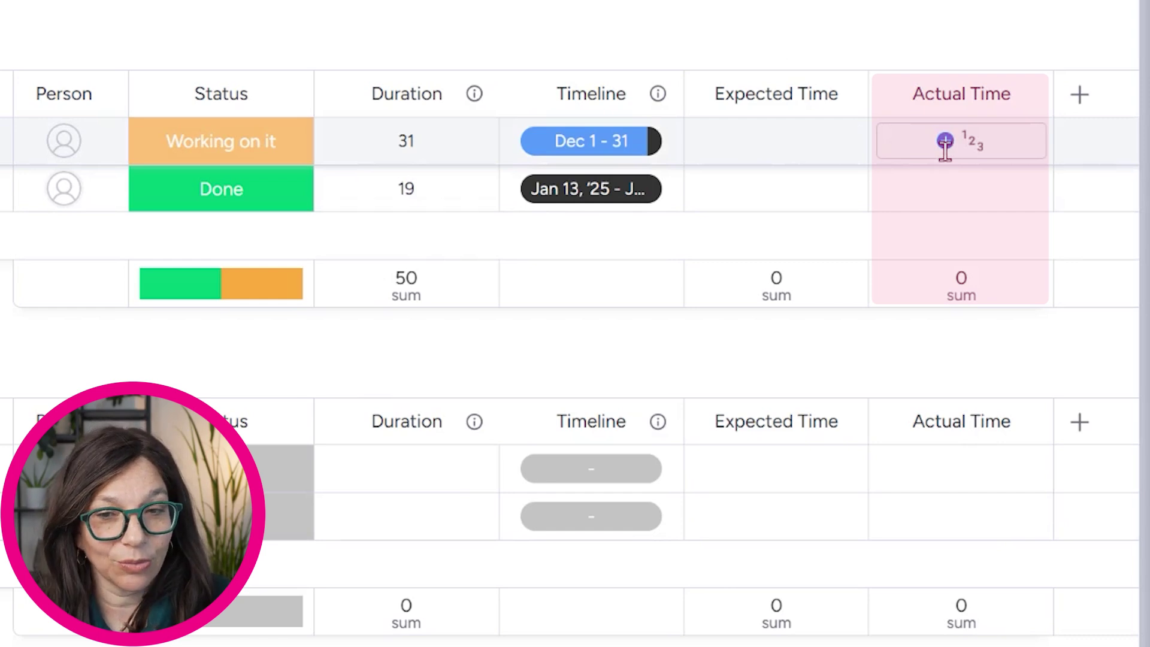
# Step: Add a Formula column after Actual Time, leaving its formula unset
pyautogui.click(1079, 97)
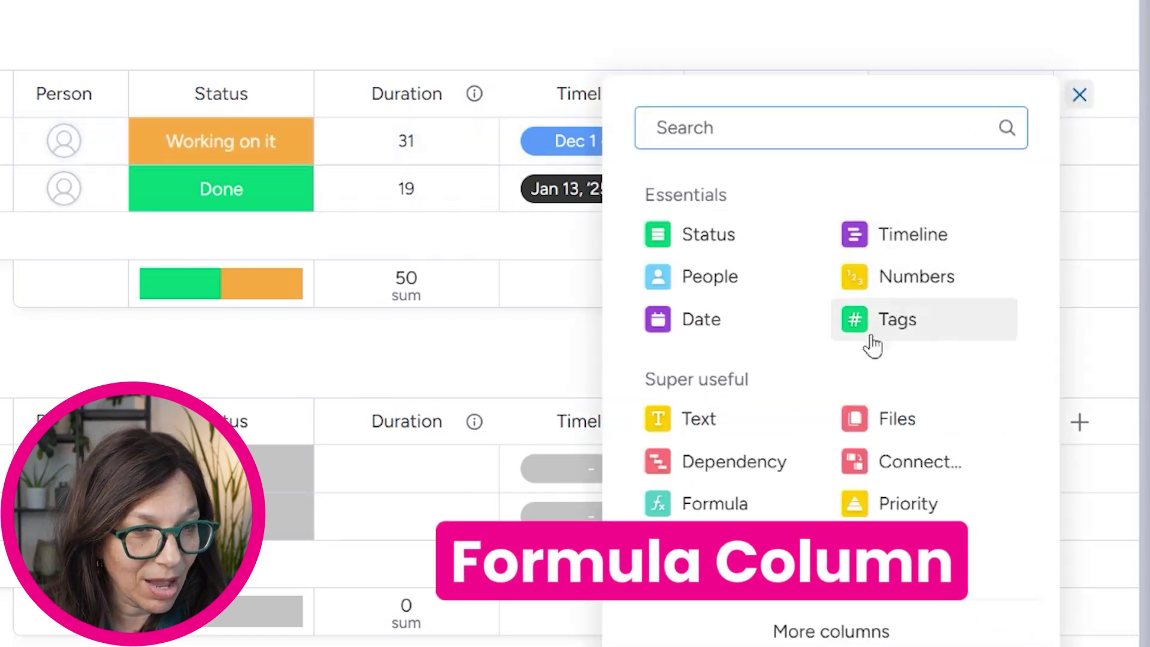
pyautogui.click(715, 503)
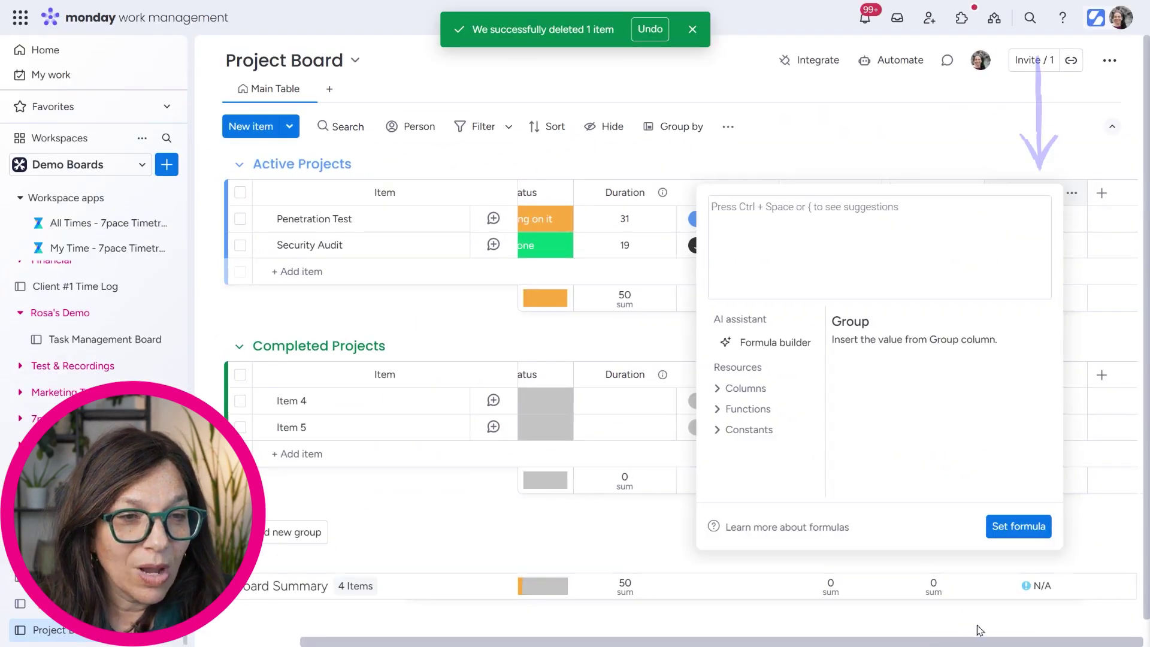
pyautogui.click(752, 411)
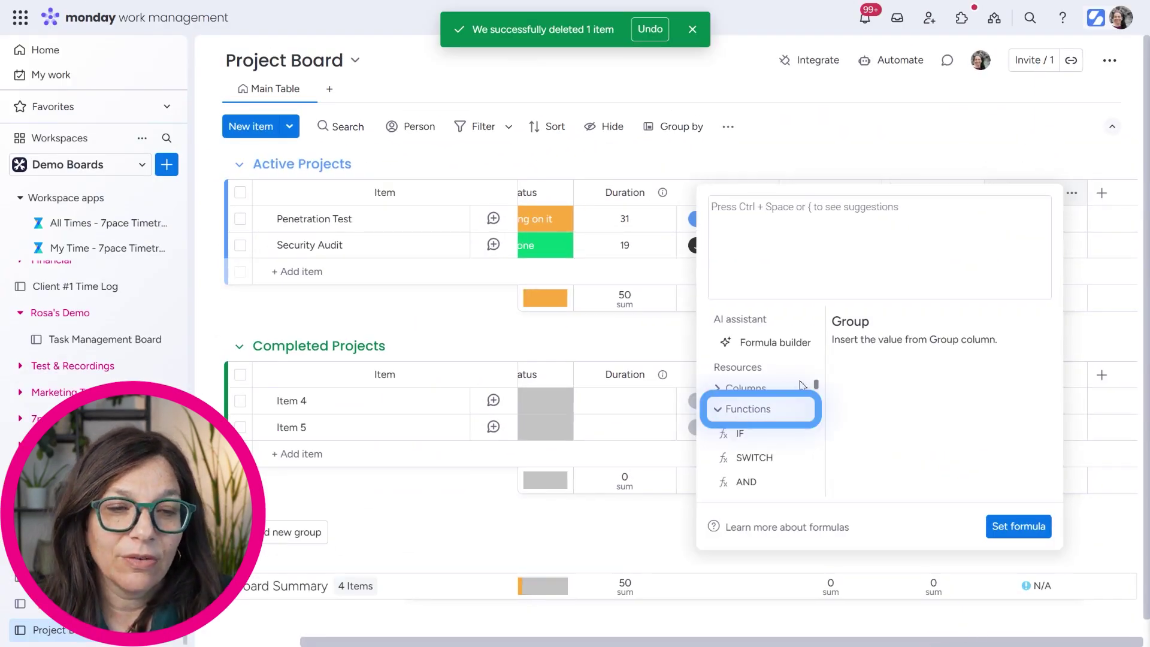
pyautogui.scroll(-1, 815, 388)
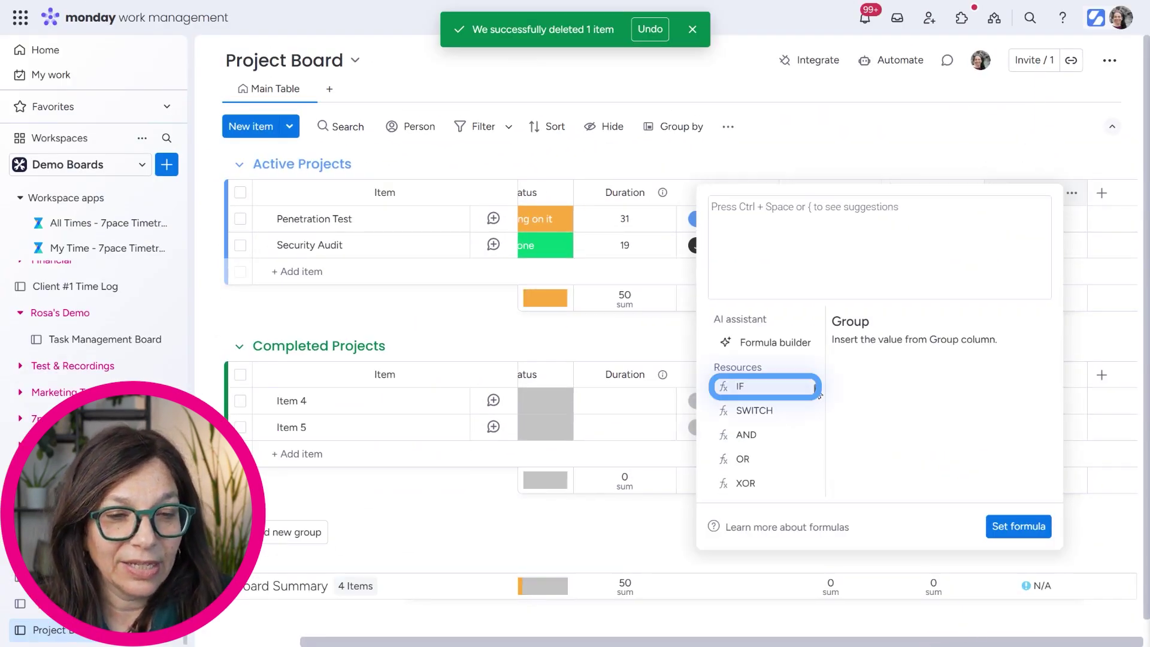
pyautogui.click(855, 134)
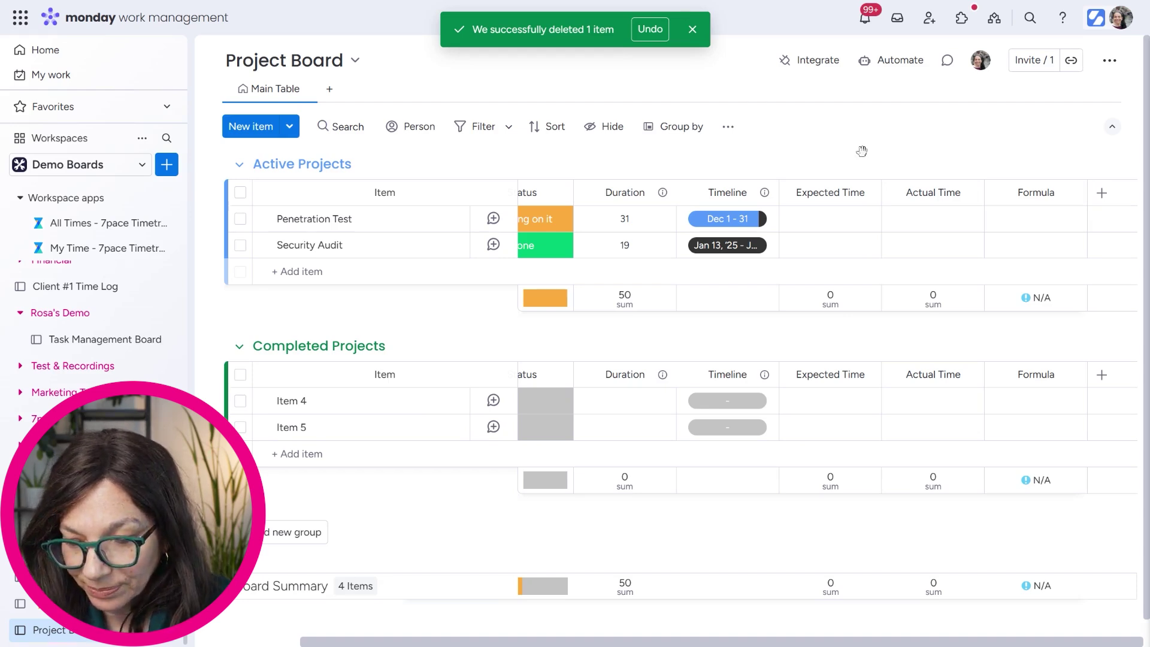
# Step: Add subitems 'Task 1', 'Tsk 2' and 'Task 3' under Penetration Test
pyautogui.moveTo(705, 644); pyautogui.dragTo(438, 644)
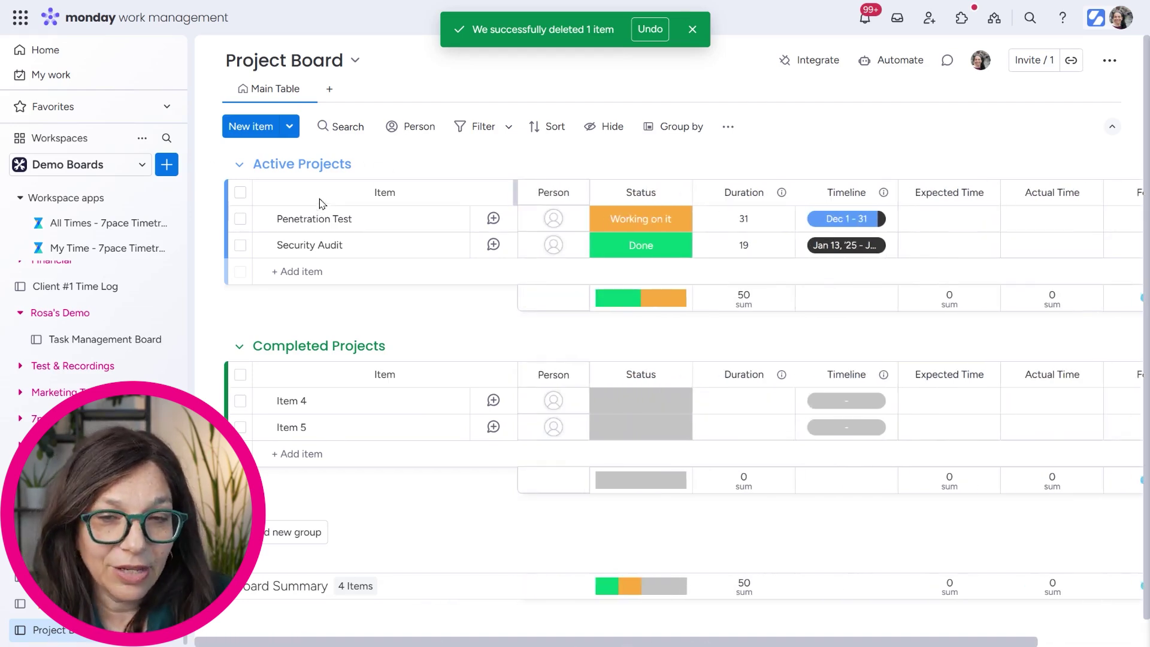
pyautogui.click(320, 219)
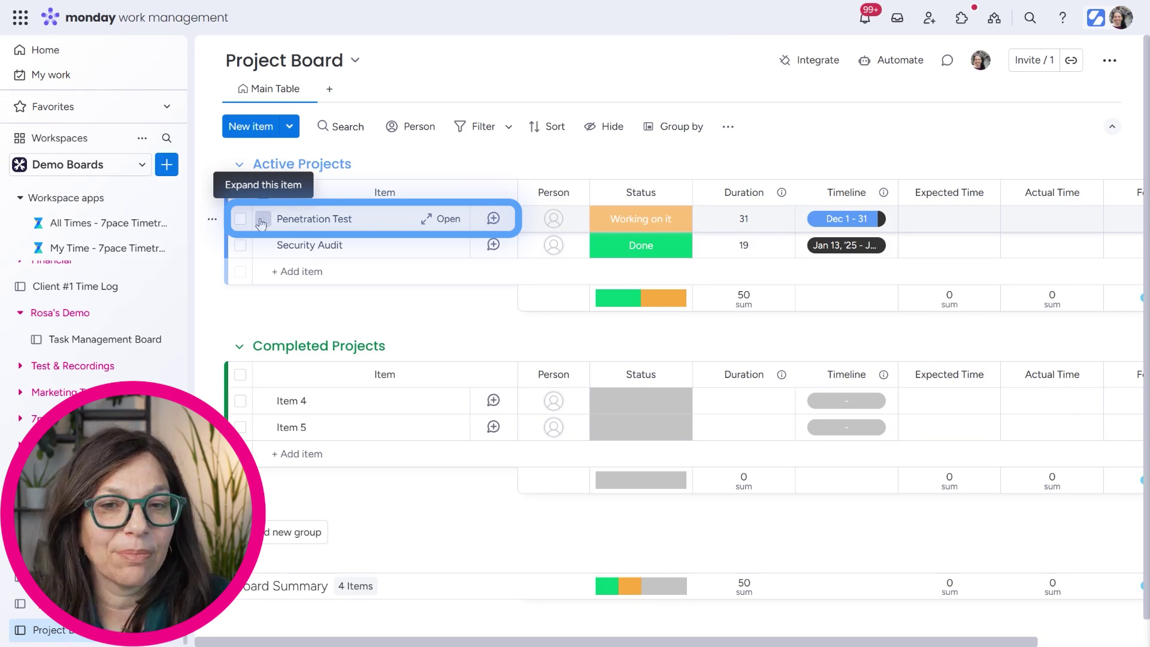
pyautogui.click(261, 220)
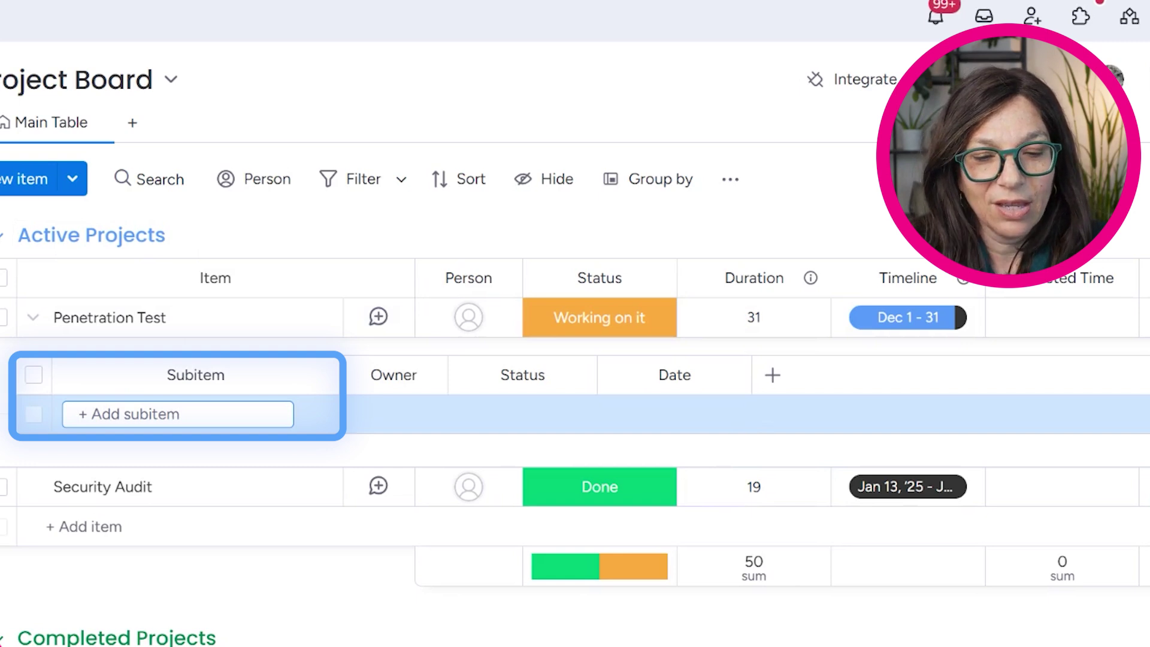
pyautogui.write('Task 1')
pyautogui.press('Return')
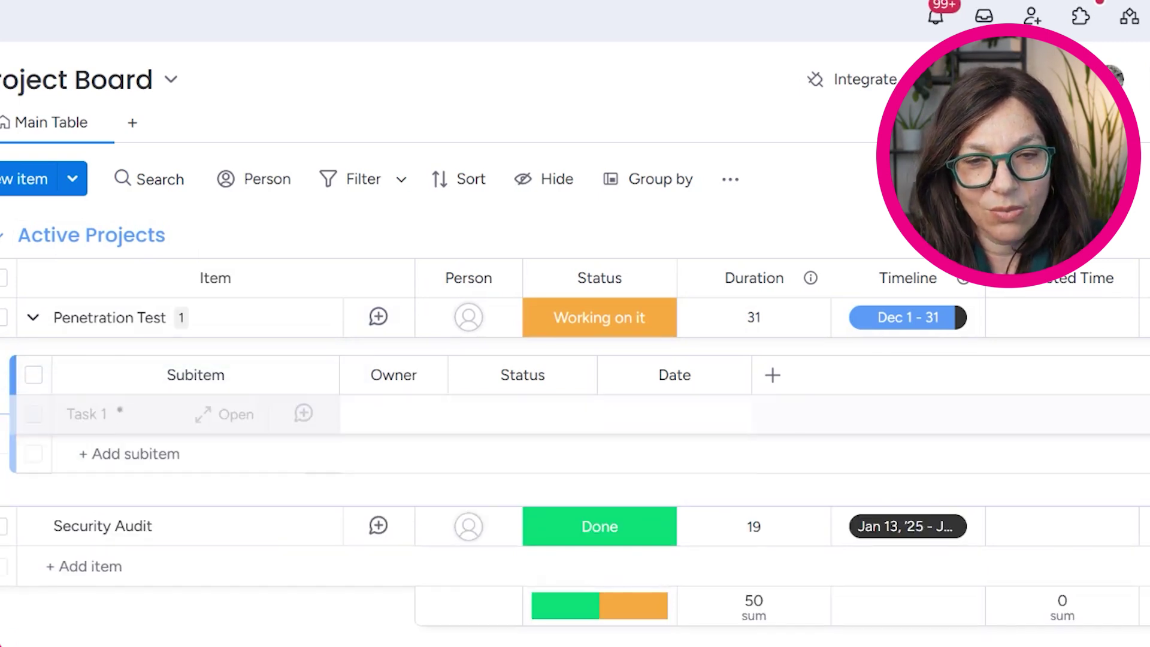
pyautogui.click(134, 459)
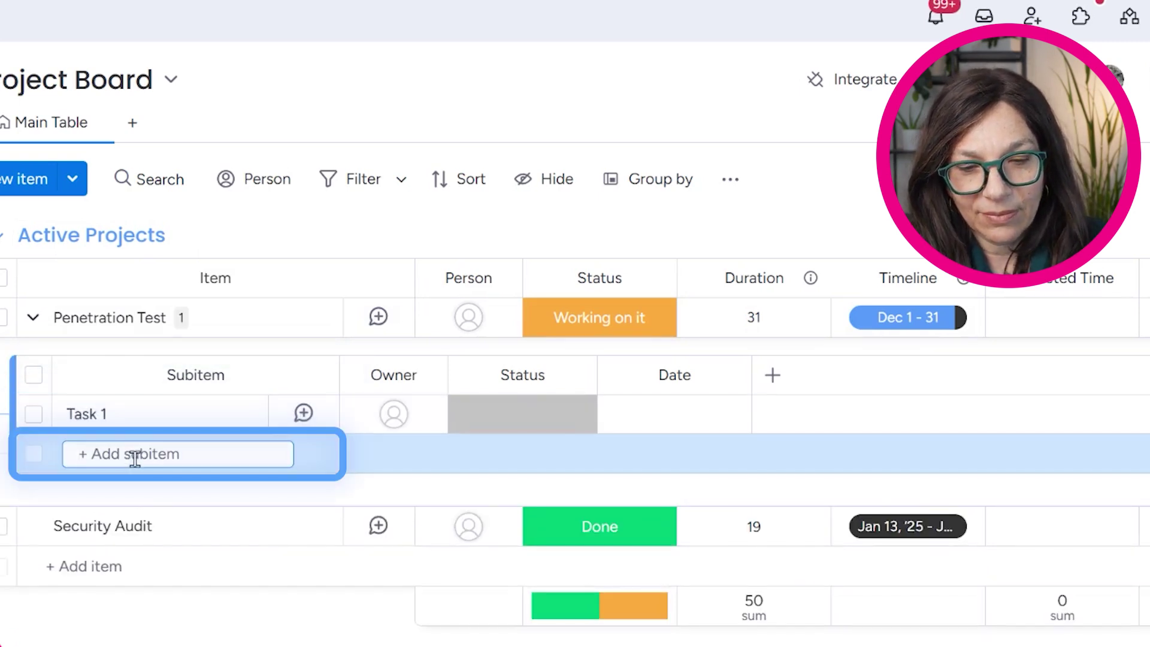
pyautogui.write('Tsk 2')
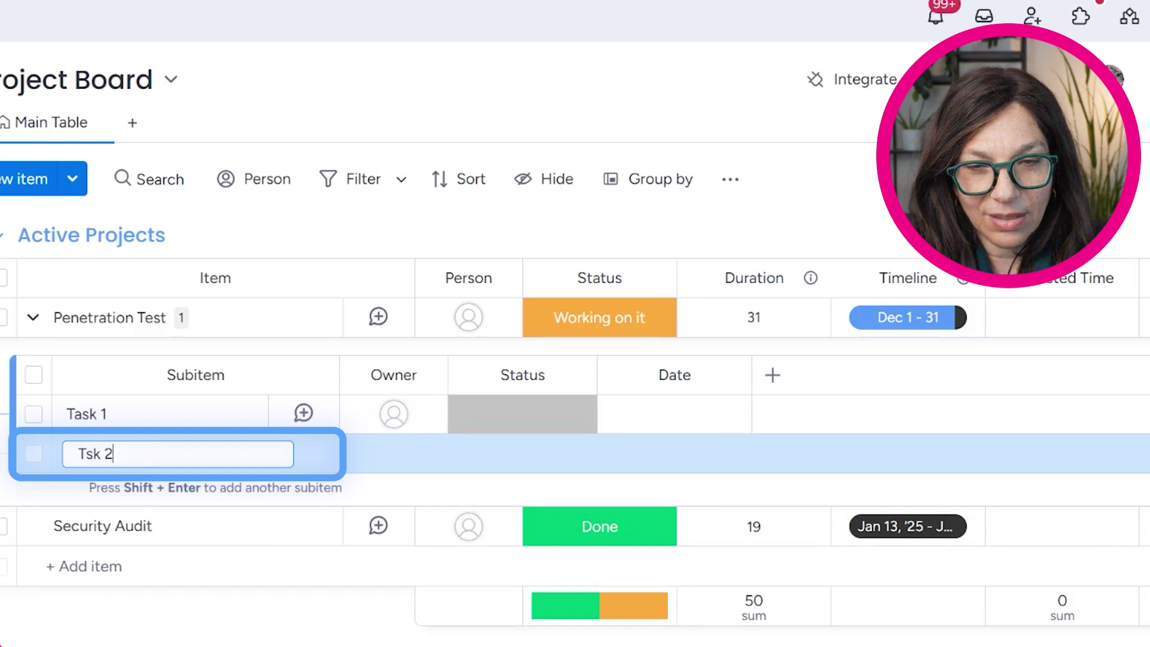
pyautogui.press('Return')
pyautogui.click(95, 493)
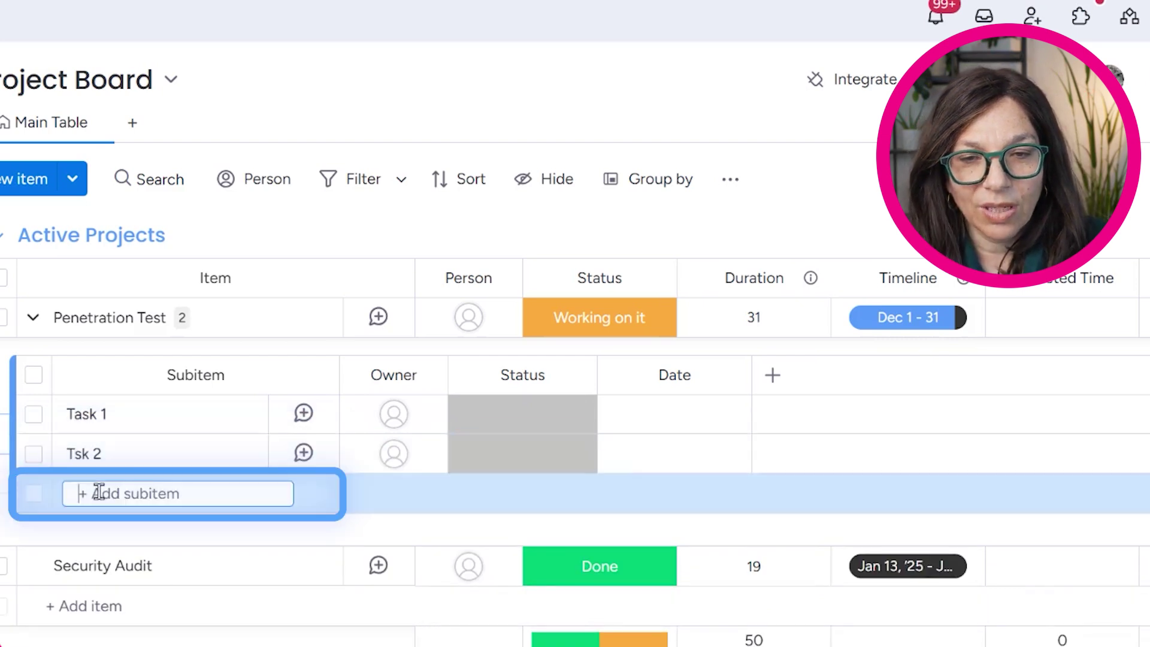
pyautogui.write('Task 3')
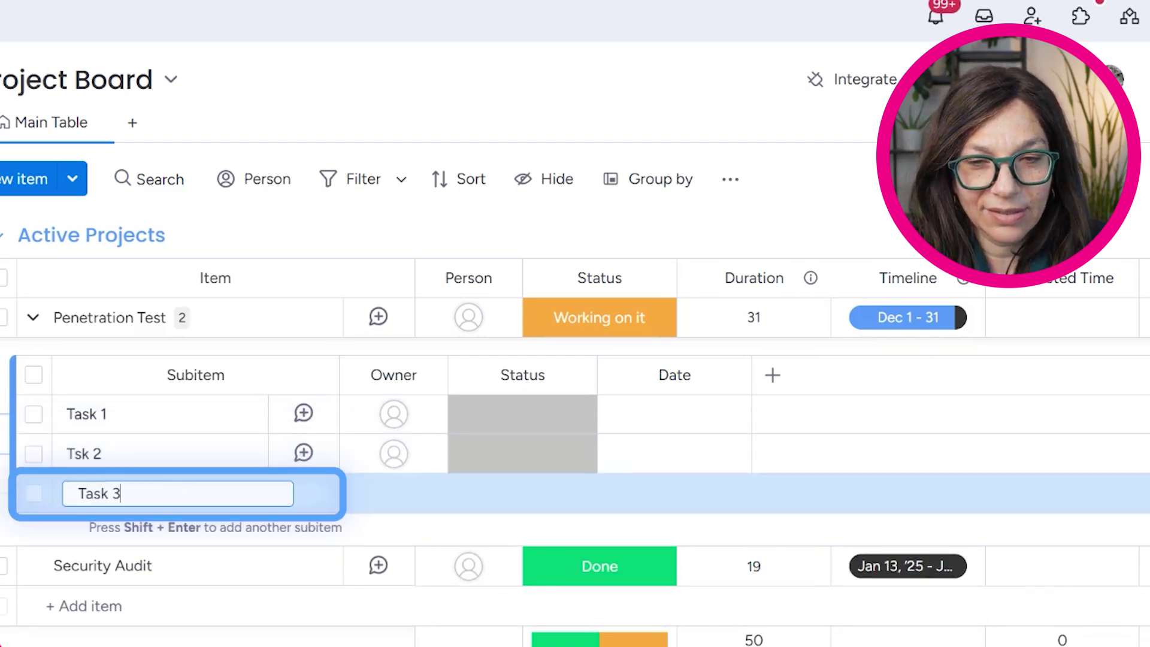
pyautogui.press('Return')
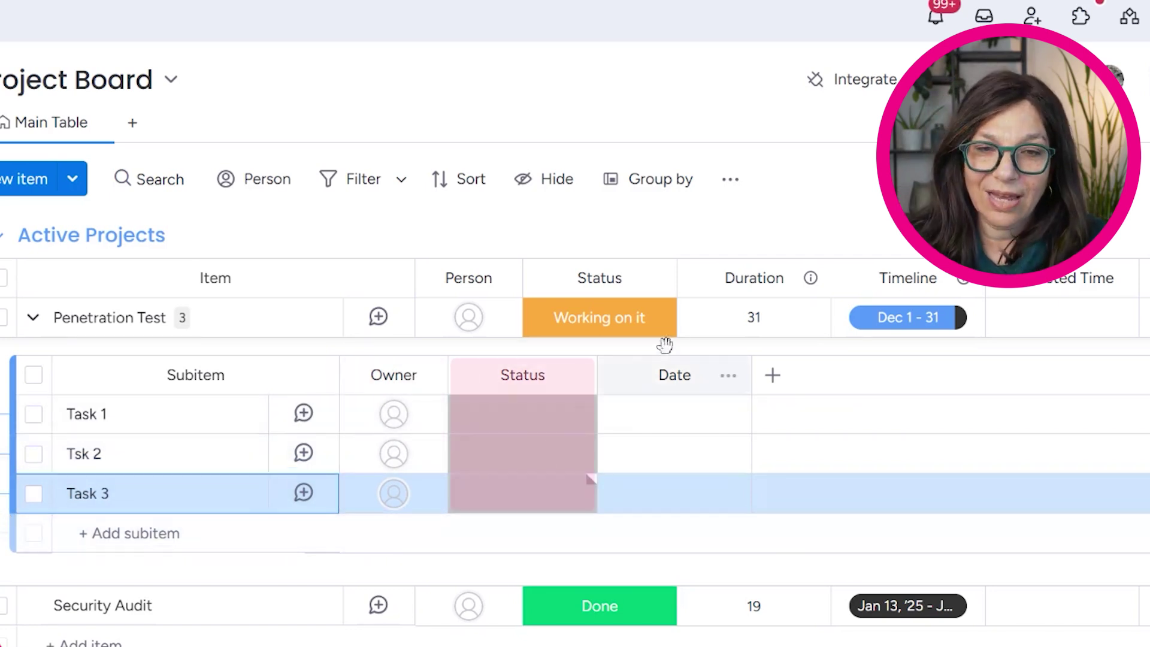
pyautogui.click(772, 375)
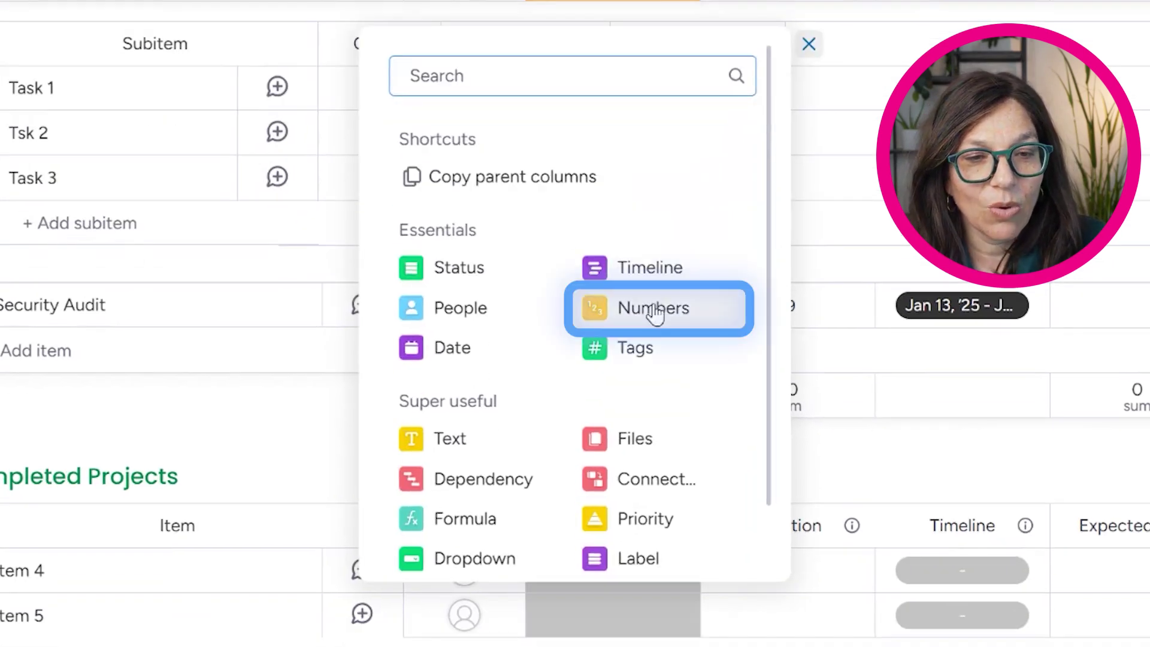
# Step: Add a numbers column named Actual Time to the subitems table
pyautogui.click(656, 311)
pyautogui.click(869, 48)
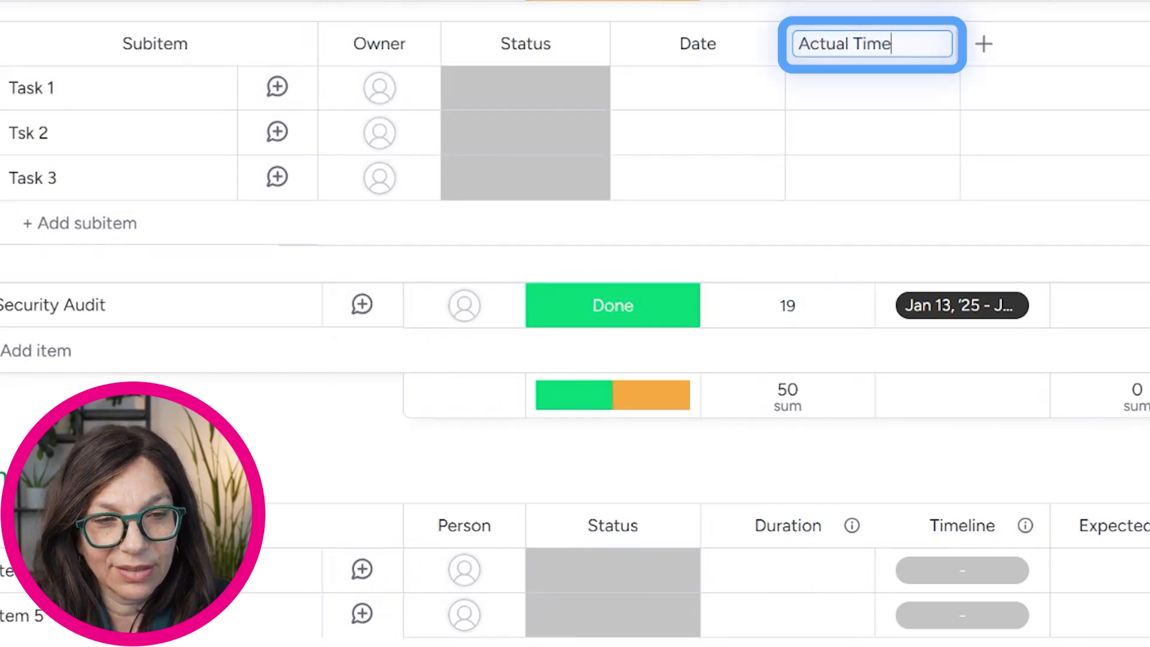
pyautogui.press('Return')
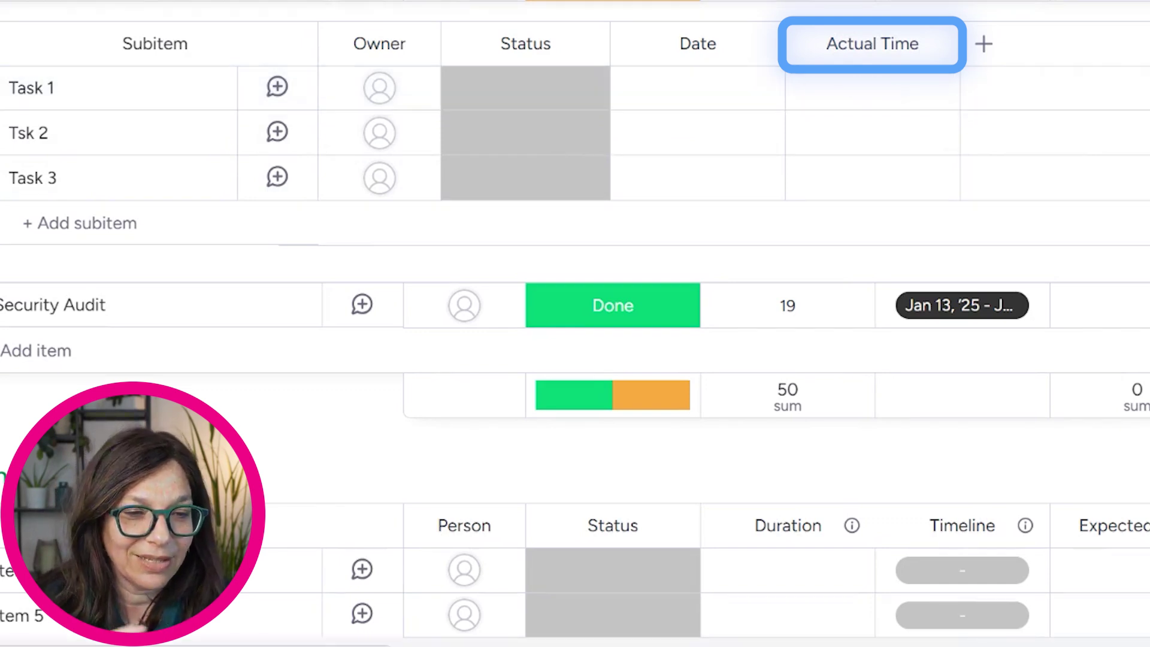
# Step: Summarise the subitem Actual Time on the parent items as Subitems Actual Time
pyautogui.hscroll(3, 665, 13)
pyautogui.moveTo(826, 51)
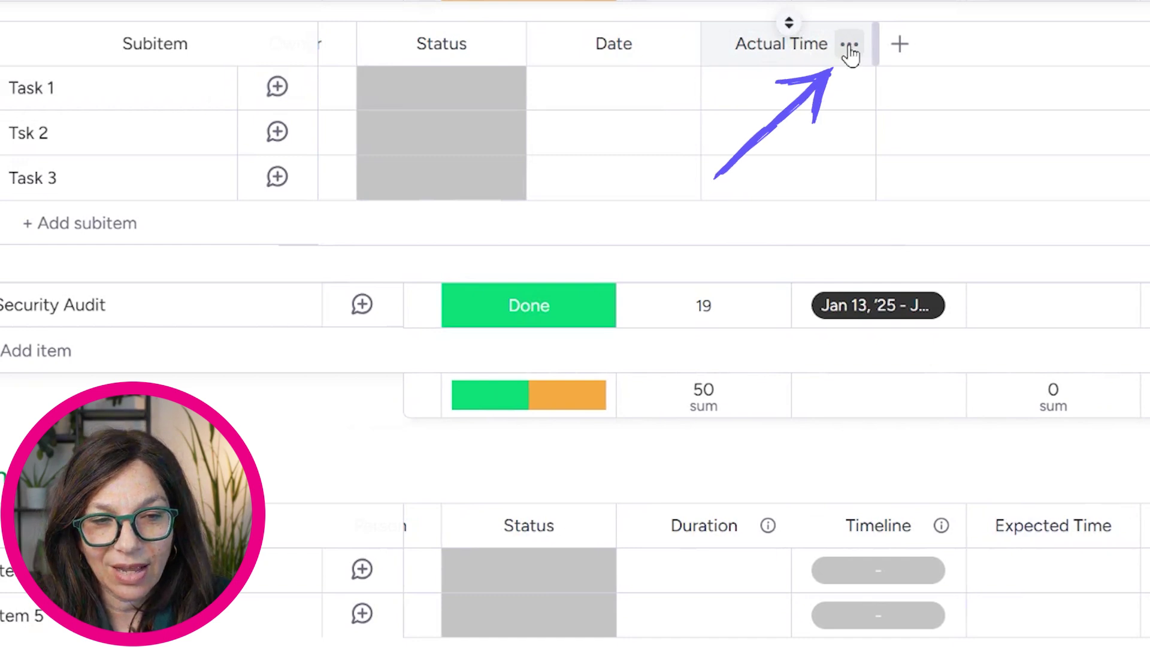
pyautogui.click(850, 48)
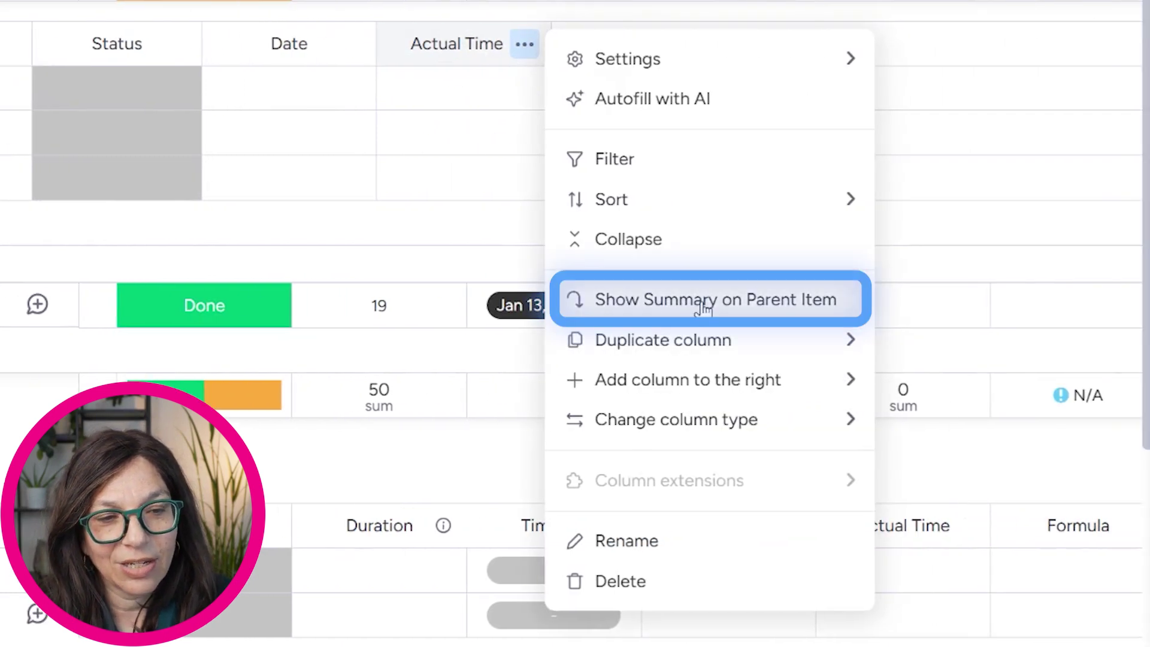
pyautogui.click(704, 303)
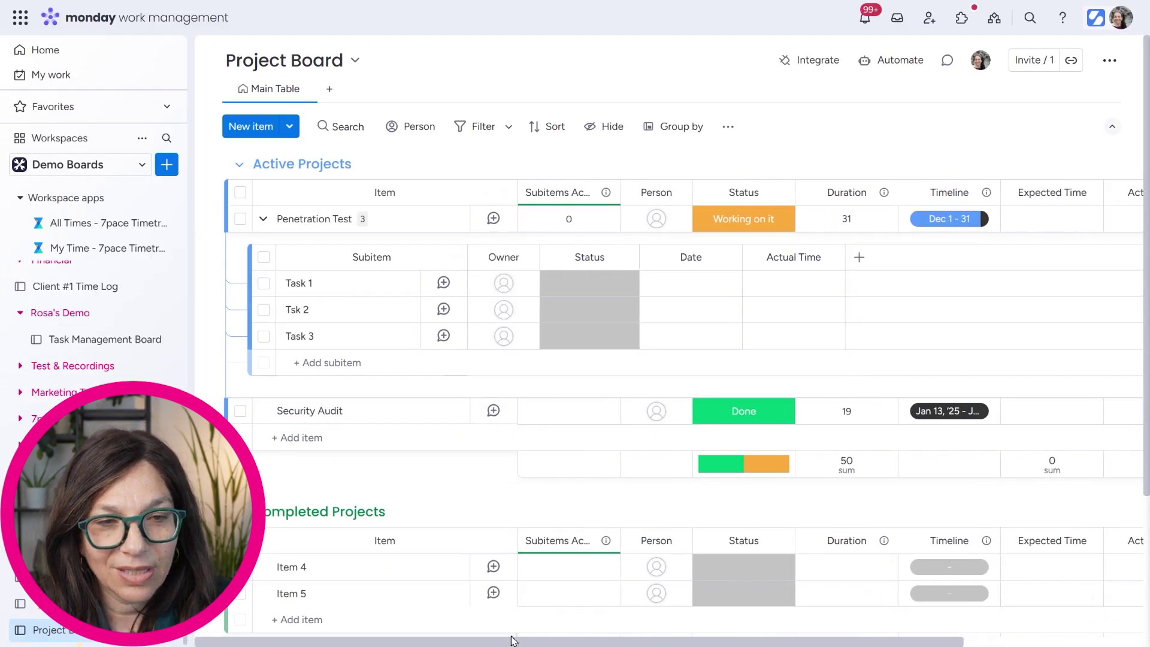
# Step: Enter 1 as Task 1's Actual Time and move Subitems Actual Time beside Actual Time
pyautogui.click(800, 282)
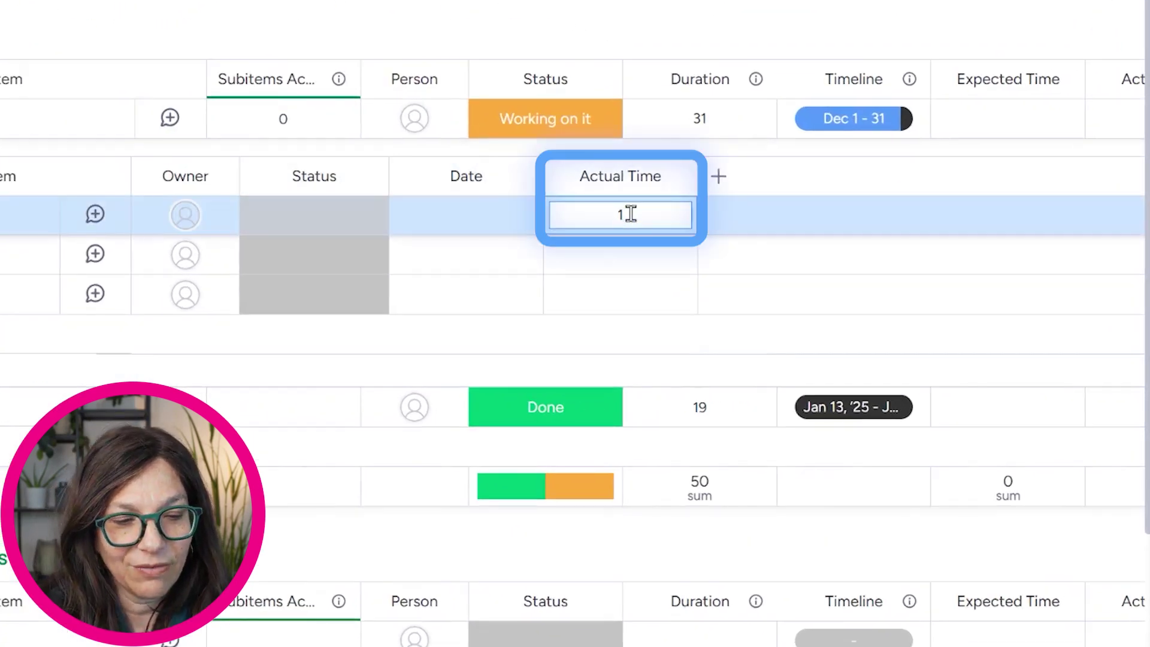
pyautogui.press('Return')
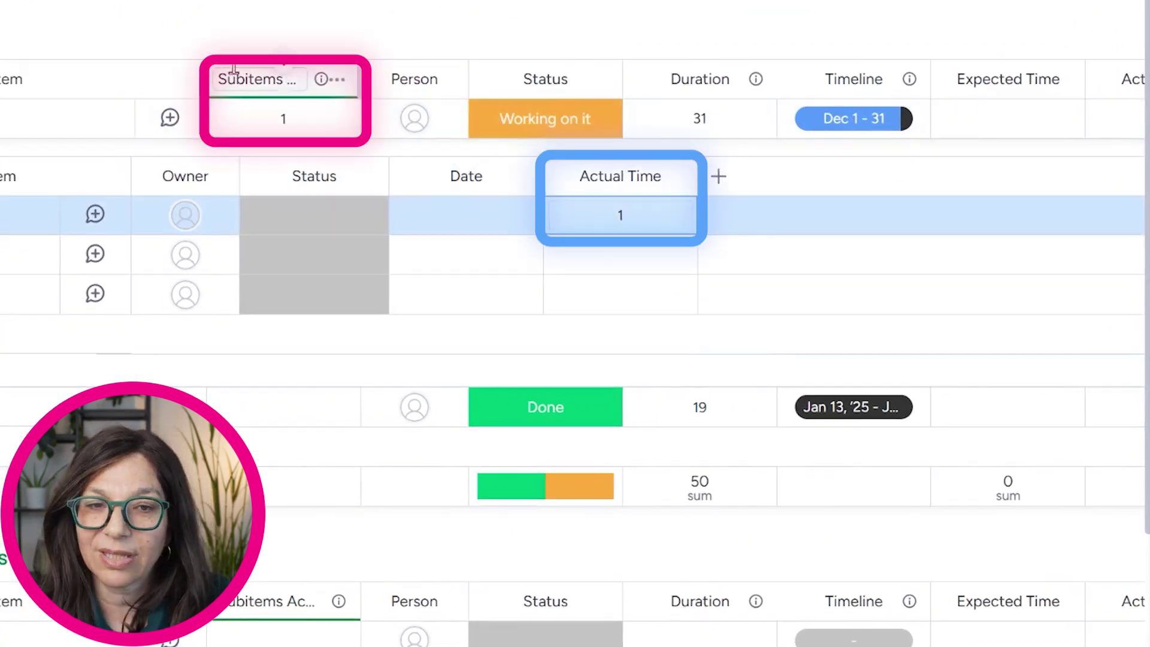
pyautogui.moveTo(240, 65); pyautogui.dragTo(811, 79)
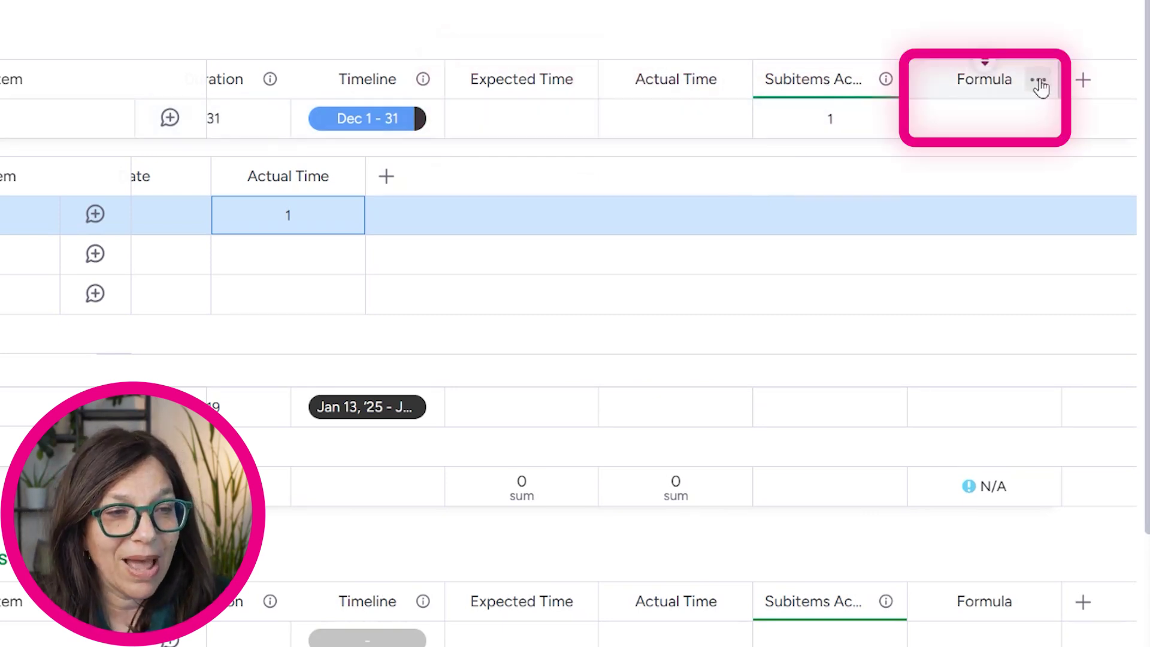
# Step: Have the AI Formula Builder generate {Expected Time} - ({Actual Time} + {Subitems Actual Time}) and insert it
pyautogui.click(1039, 83)
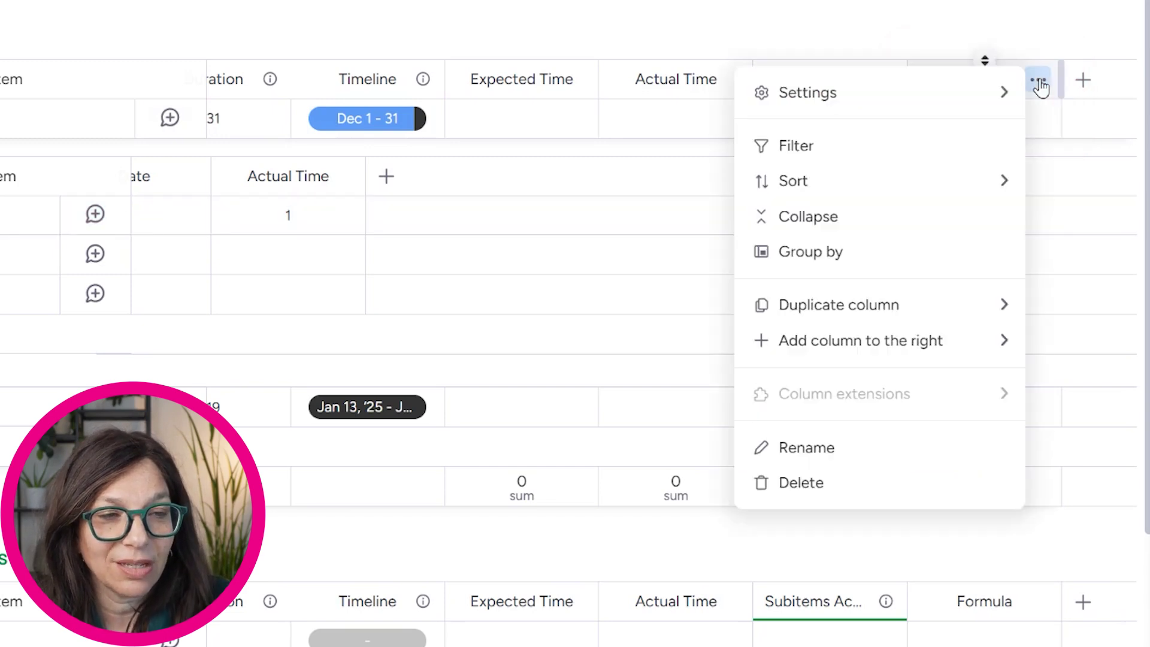
pyautogui.moveTo(778, 90)
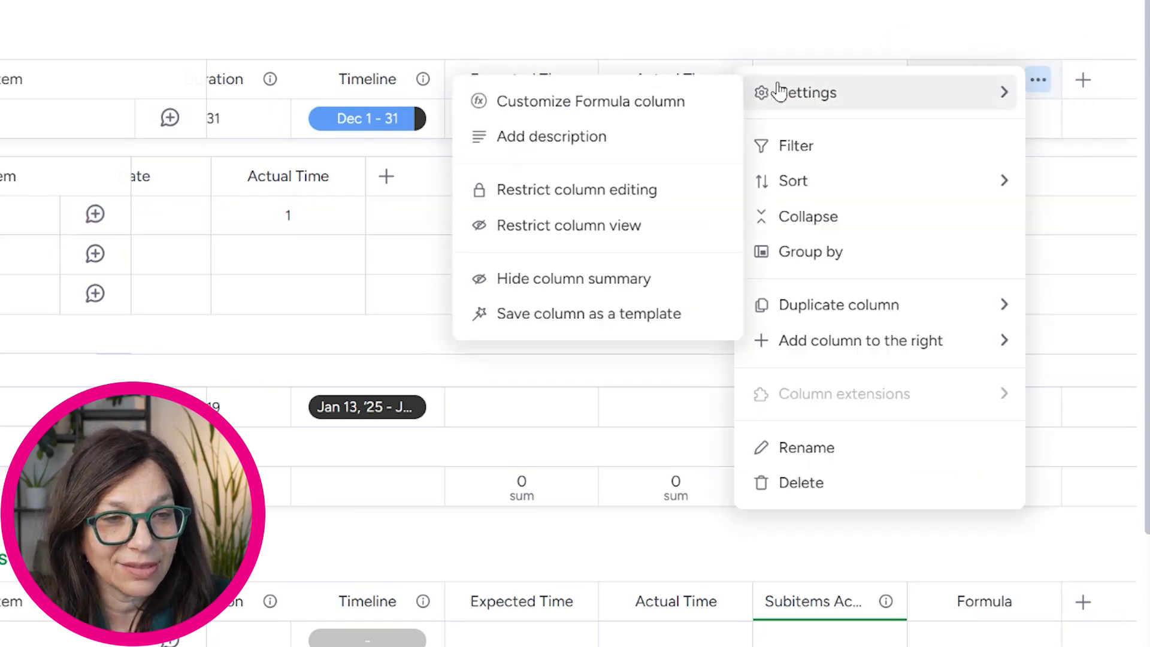
pyautogui.click(659, 99)
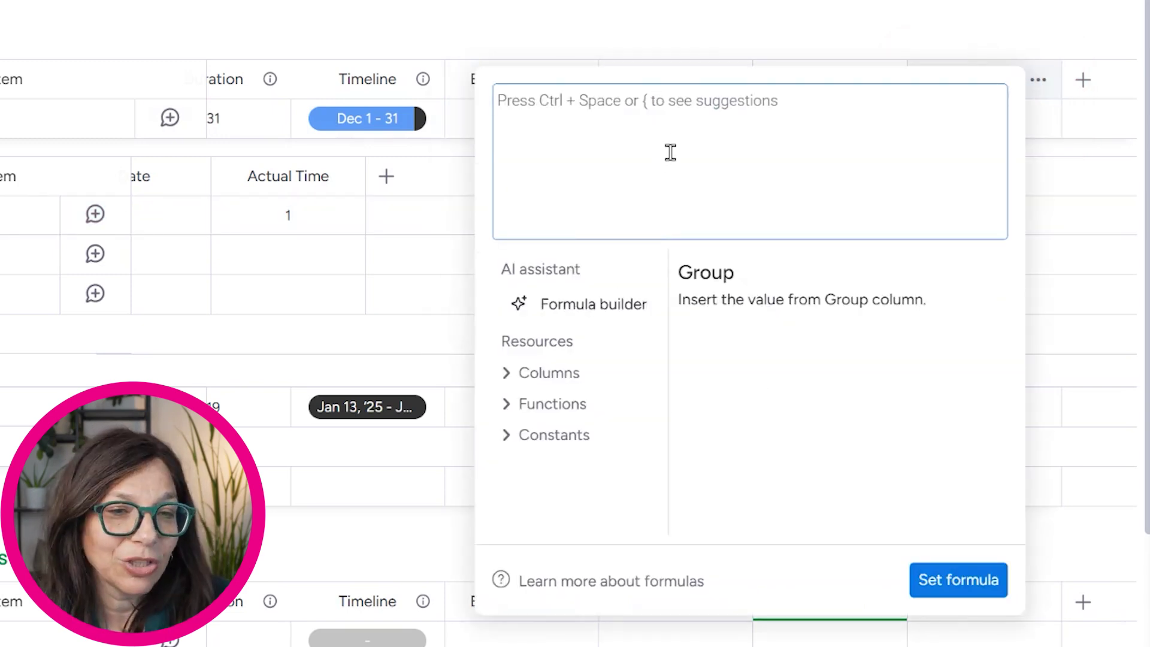
pyautogui.click(619, 306)
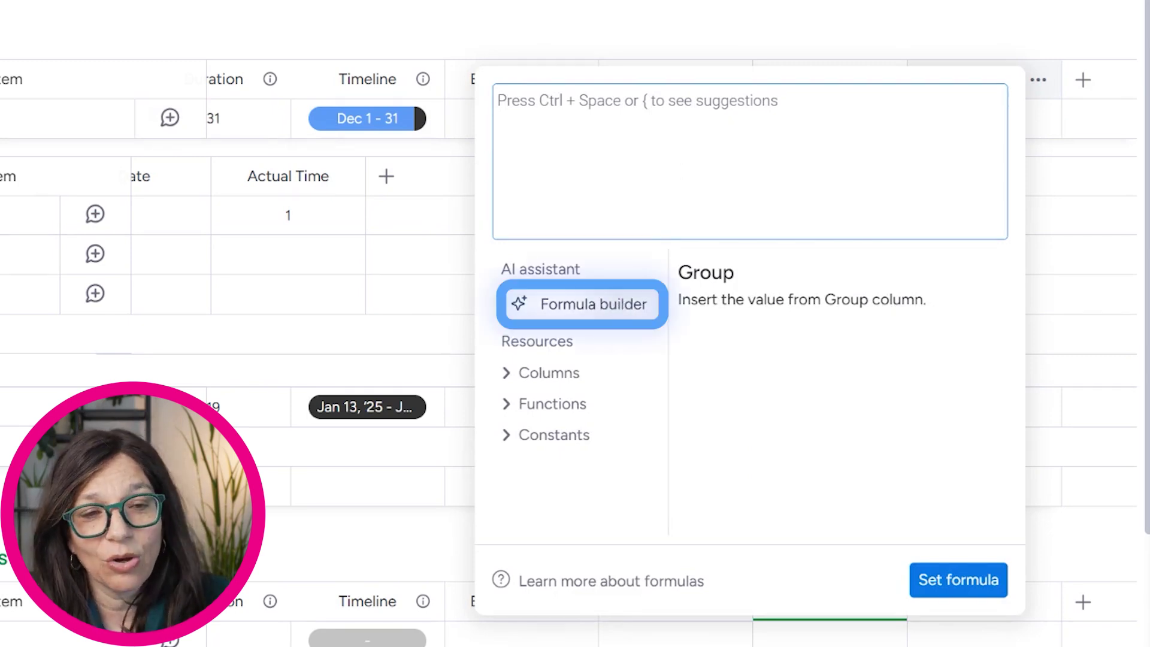
pyautogui.click(221, 464)
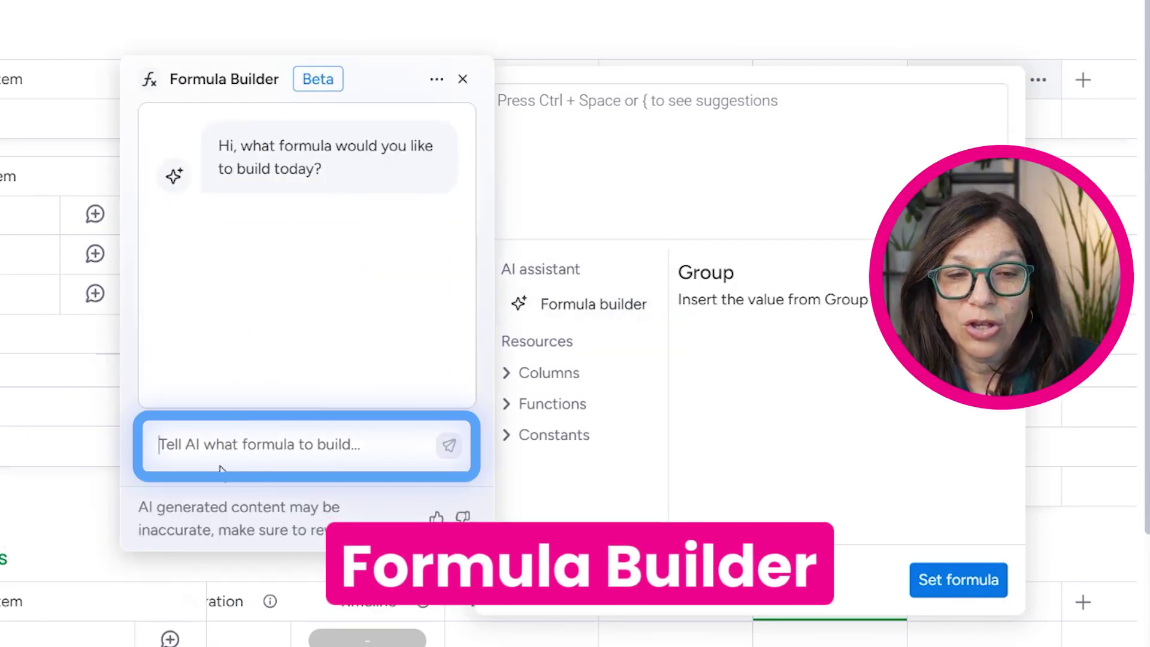
pyautogui.write('Add u')
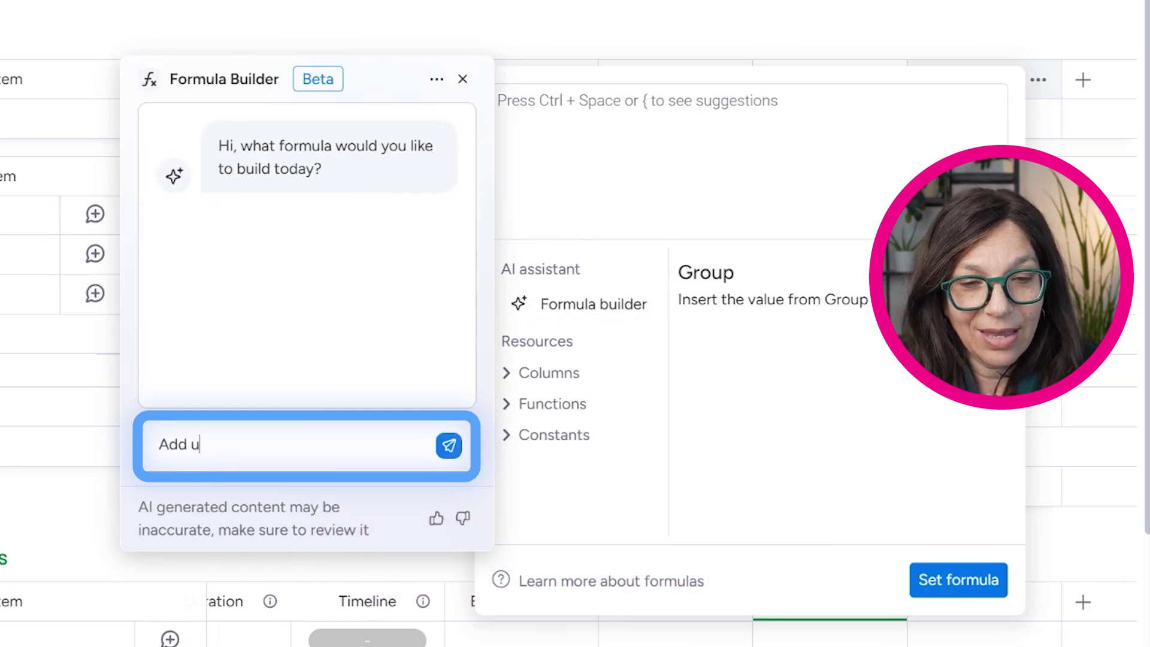
pyautogui.write('p actual time and subitem actaul time and then ')
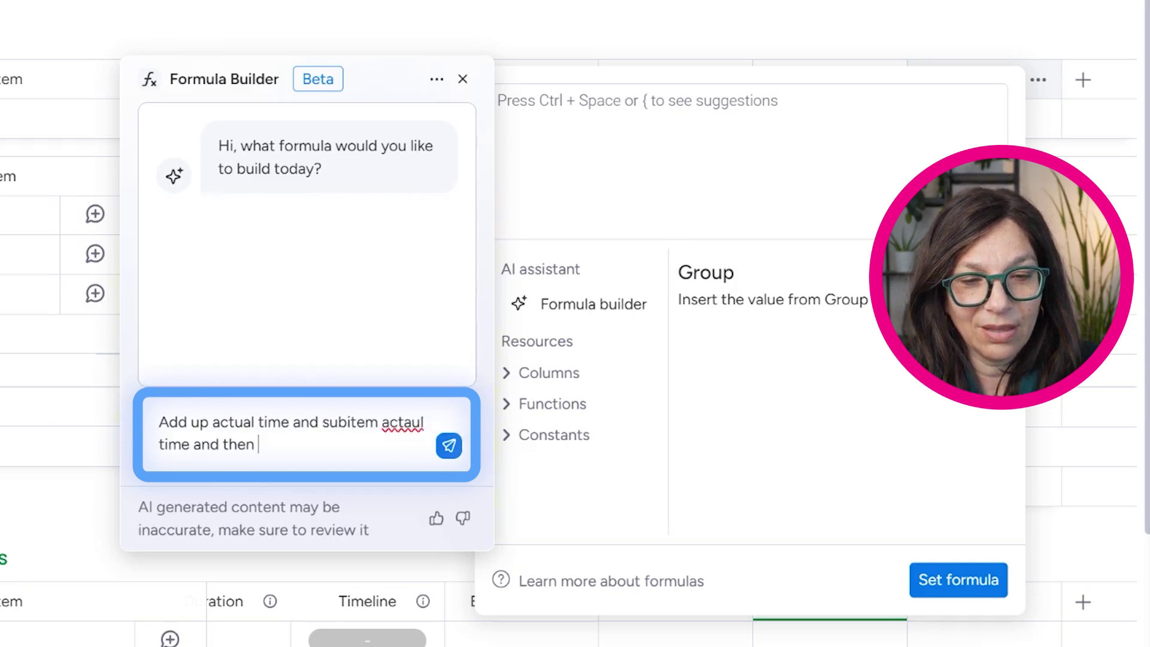
pyautogui.write('subtract that from expect')
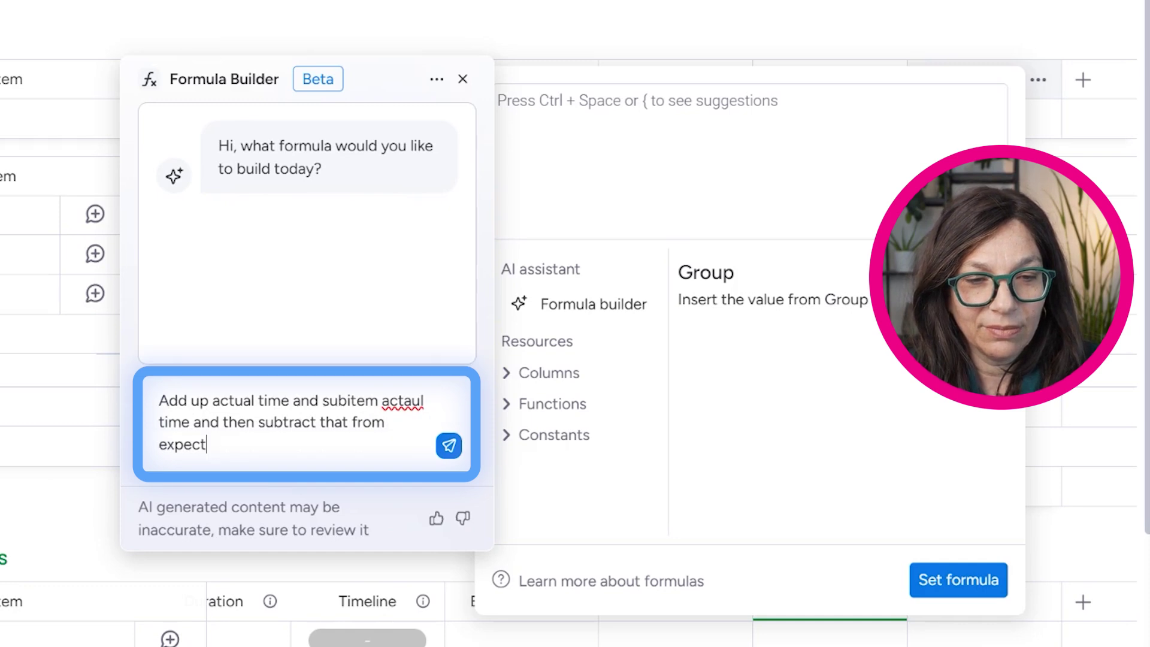
pyautogui.write('ed time')
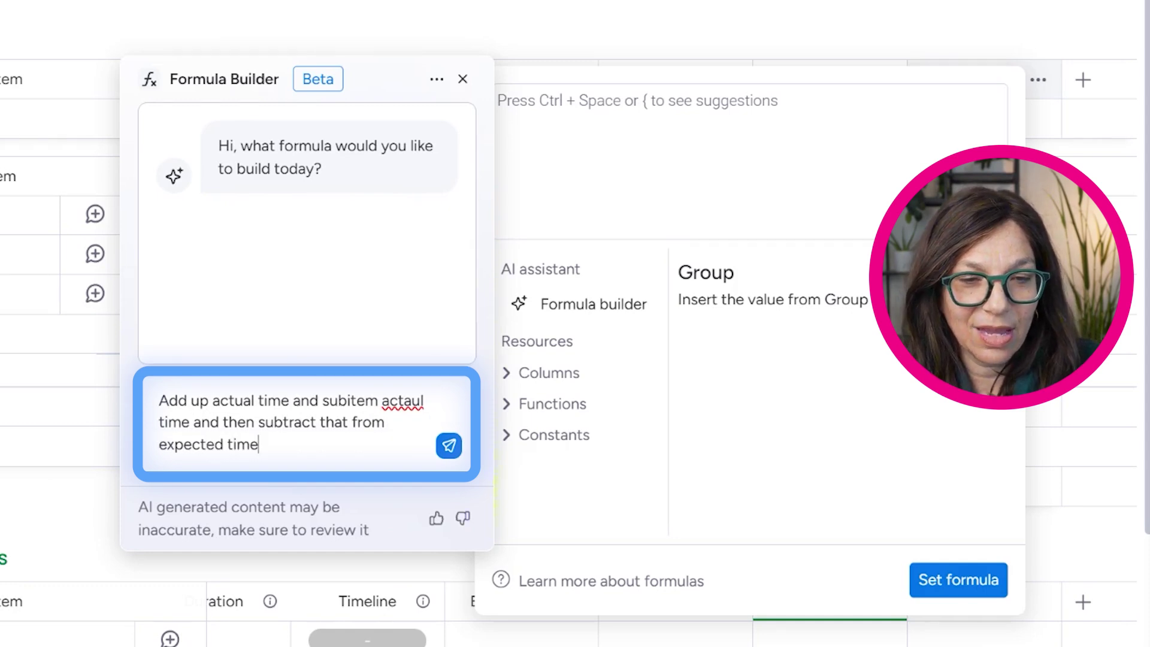
pyautogui.click(448, 445)
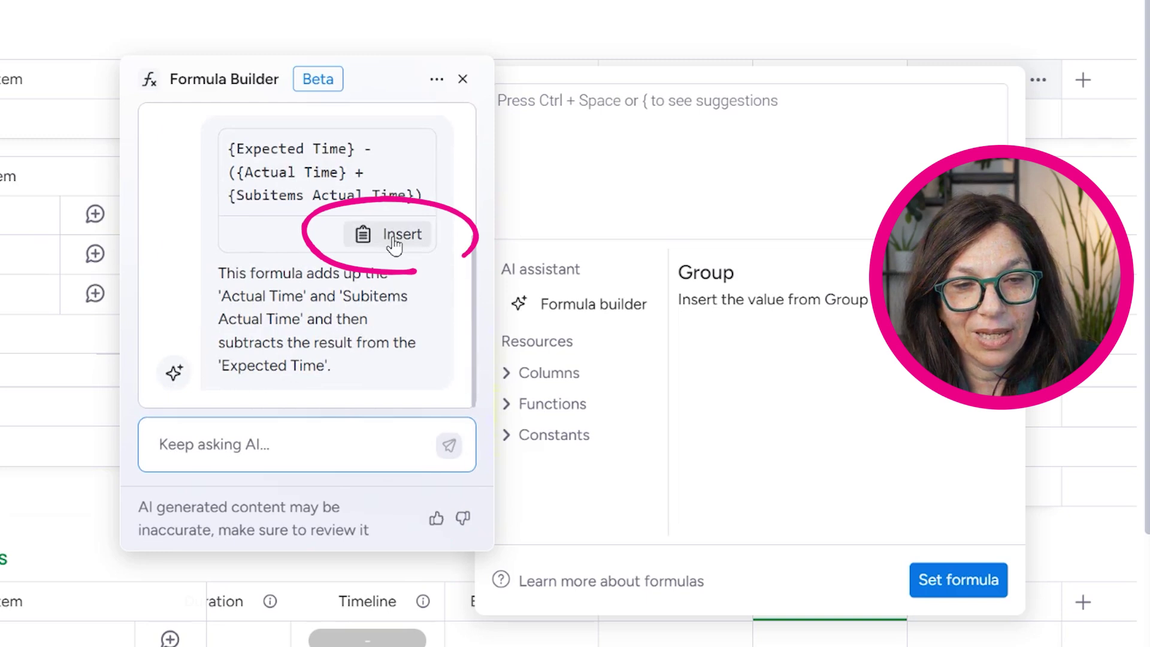
pyautogui.click(394, 242)
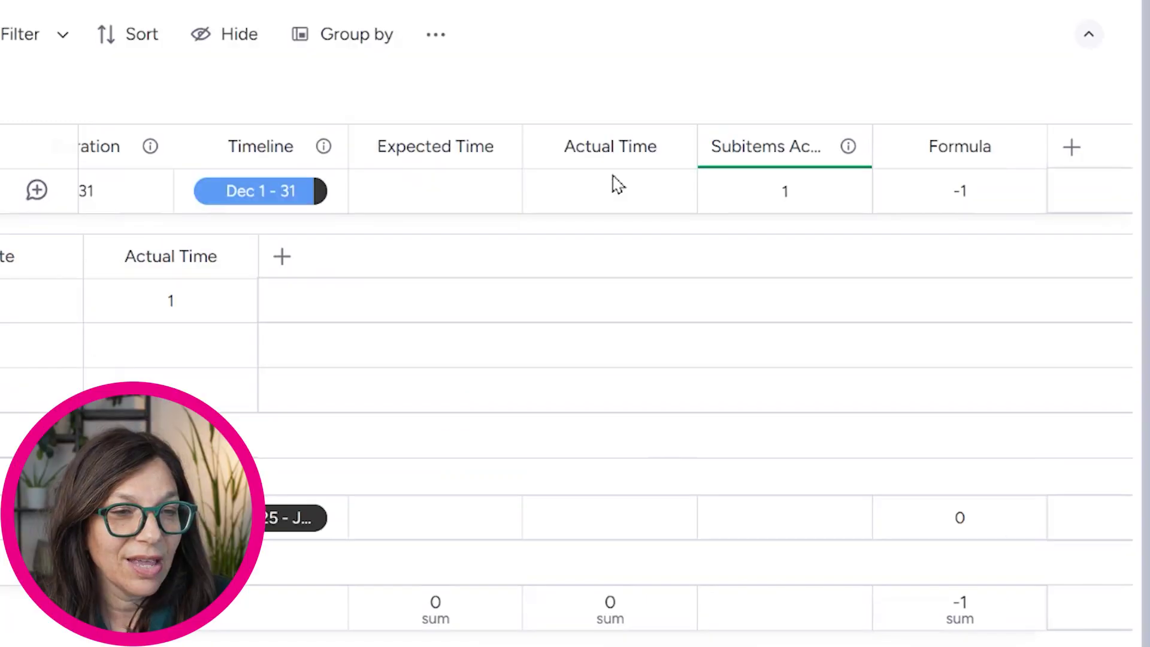
# Step: Give Penetration Test an Expected Time of 3 and an Actual Time of 1
pyautogui.click(610, 189)
pyautogui.write('0')
pyautogui.click(466, 196)
pyautogui.write('0')
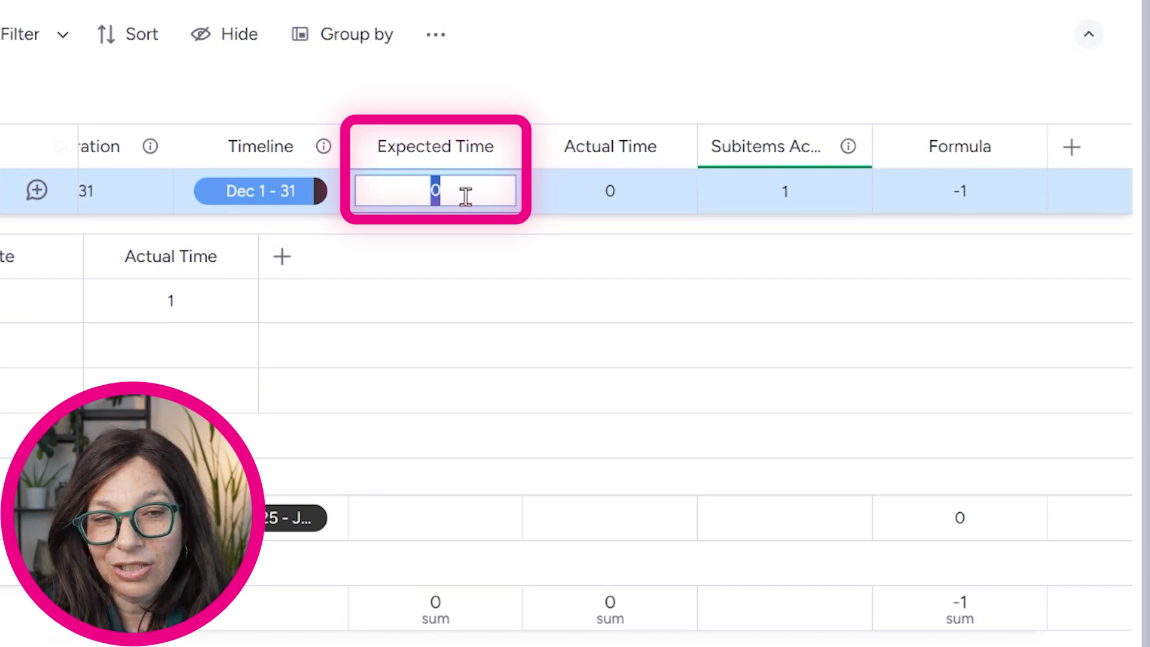
pyautogui.write('3')
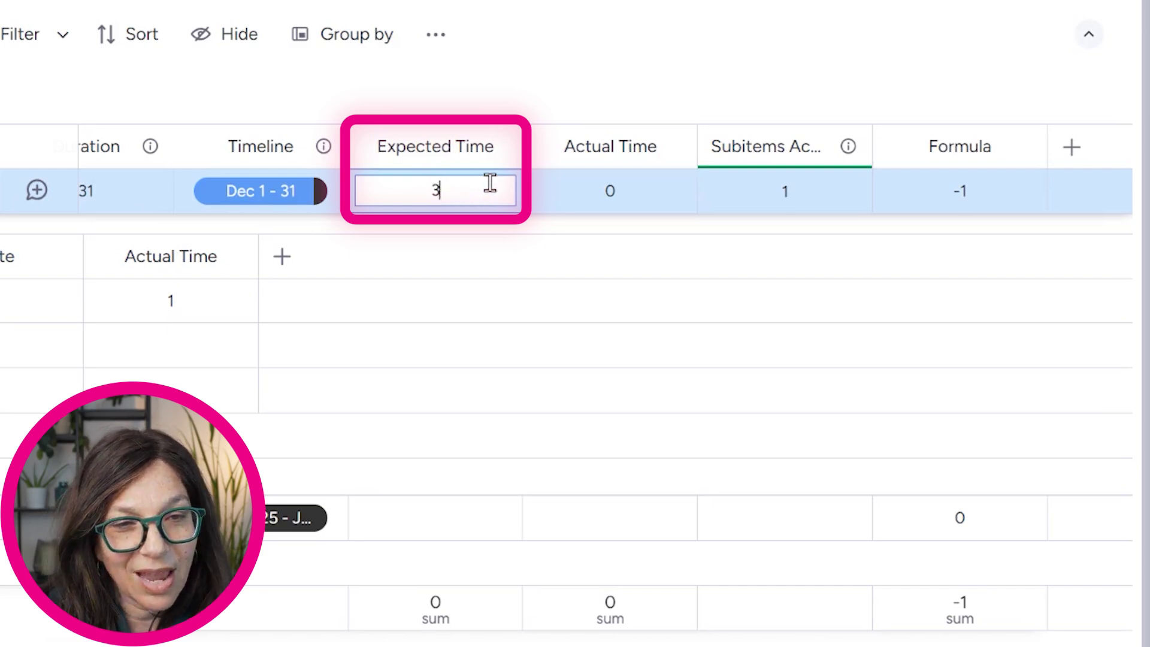
pyautogui.click(569, 200)
pyautogui.write('1')
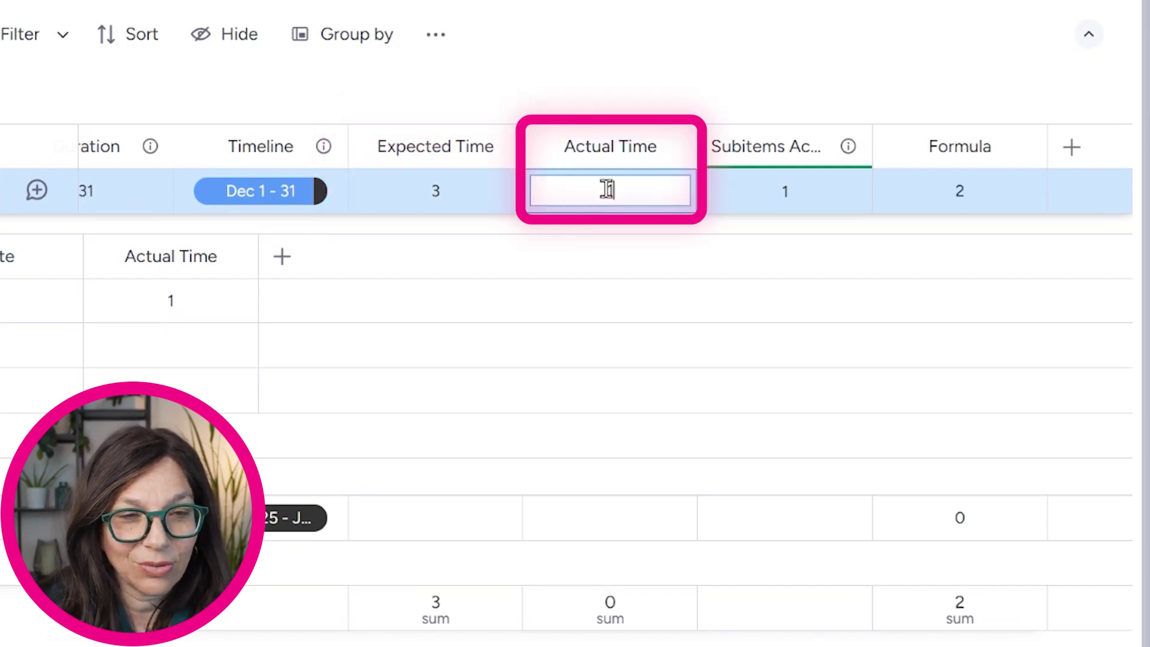
pyautogui.click(732, 77)
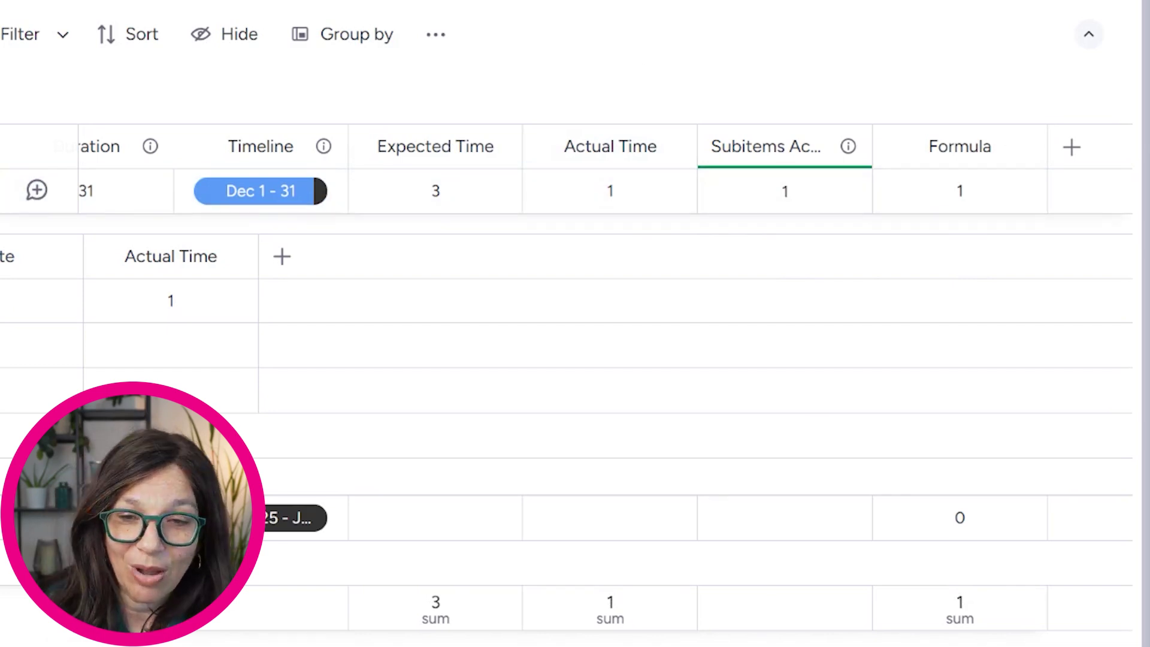
# Step: Rename the Formula column to 'Time Left'
pyautogui.click(957, 146)
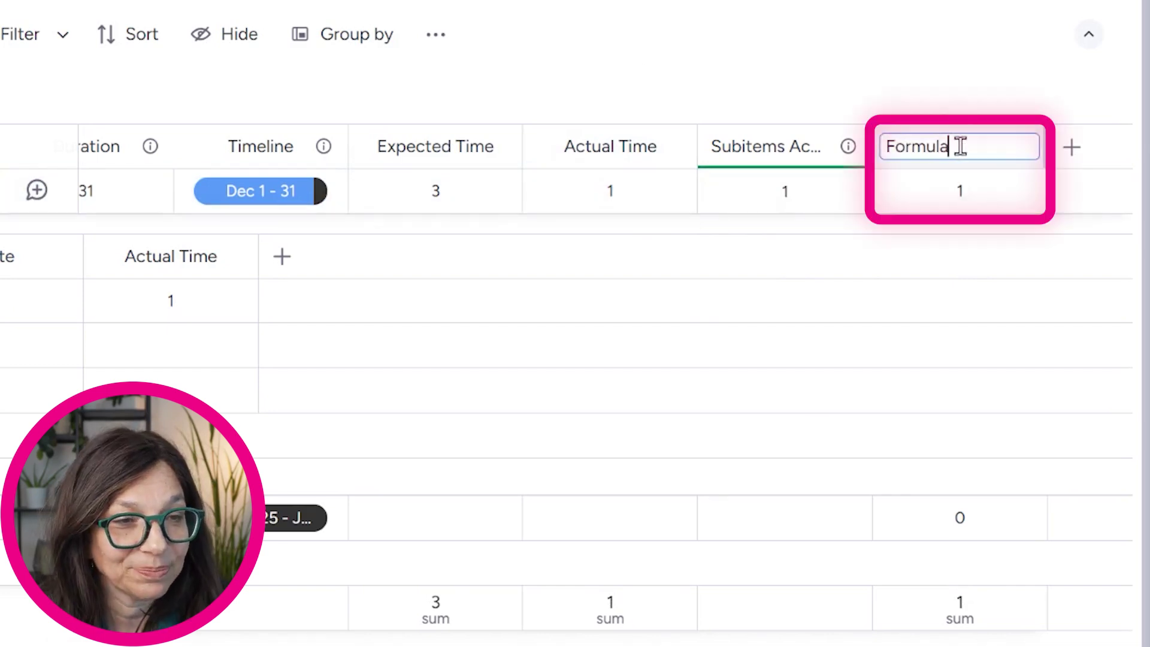
pyautogui.press('BackSpace')
pyautogui.press('BackSpace')
pyautogui.press('BackSpace')
pyautogui.press('BackSpace')
pyautogui.press('BackSpace')
pyautogui.press('BackSpace')
pyautogui.write('Time Left')
pyautogui.click(877, 25)
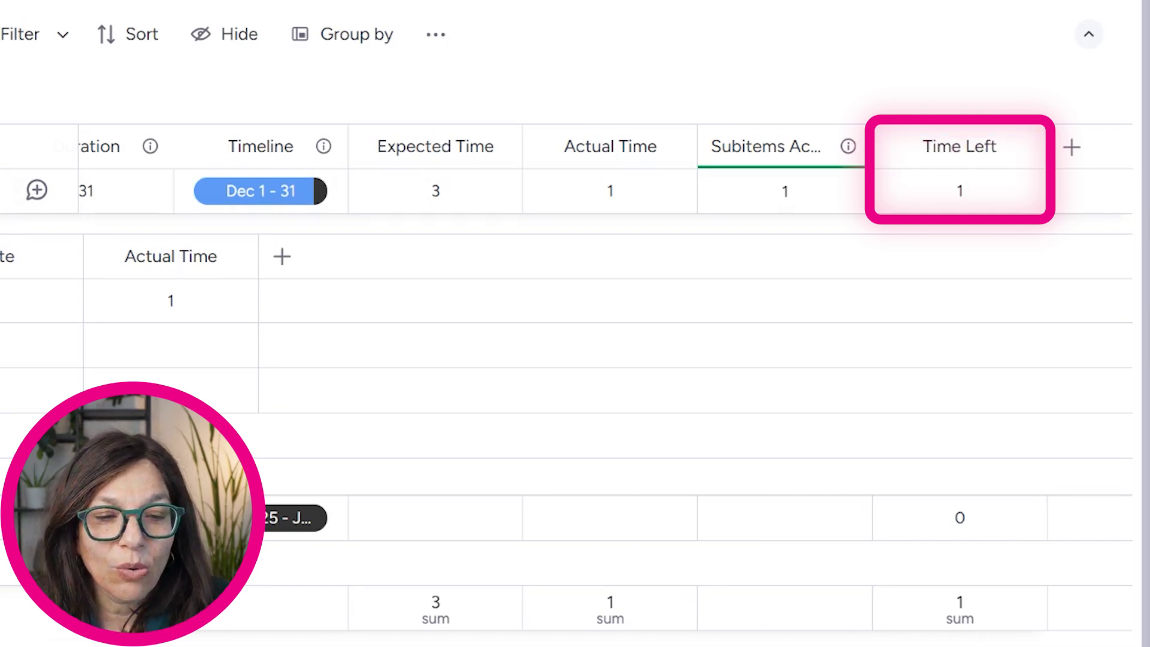
pyautogui.hscroll(-6, 569, 360)
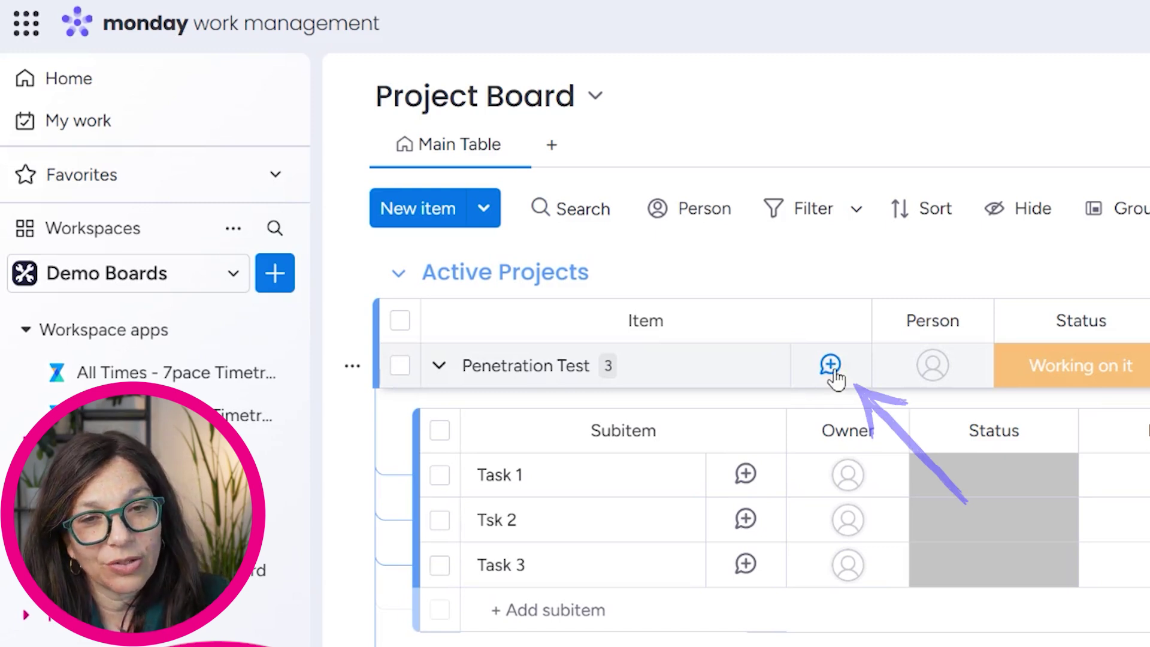
# Step: Add the 7pace Timetracker view to the Penetration Test item
pyautogui.click(830, 363)
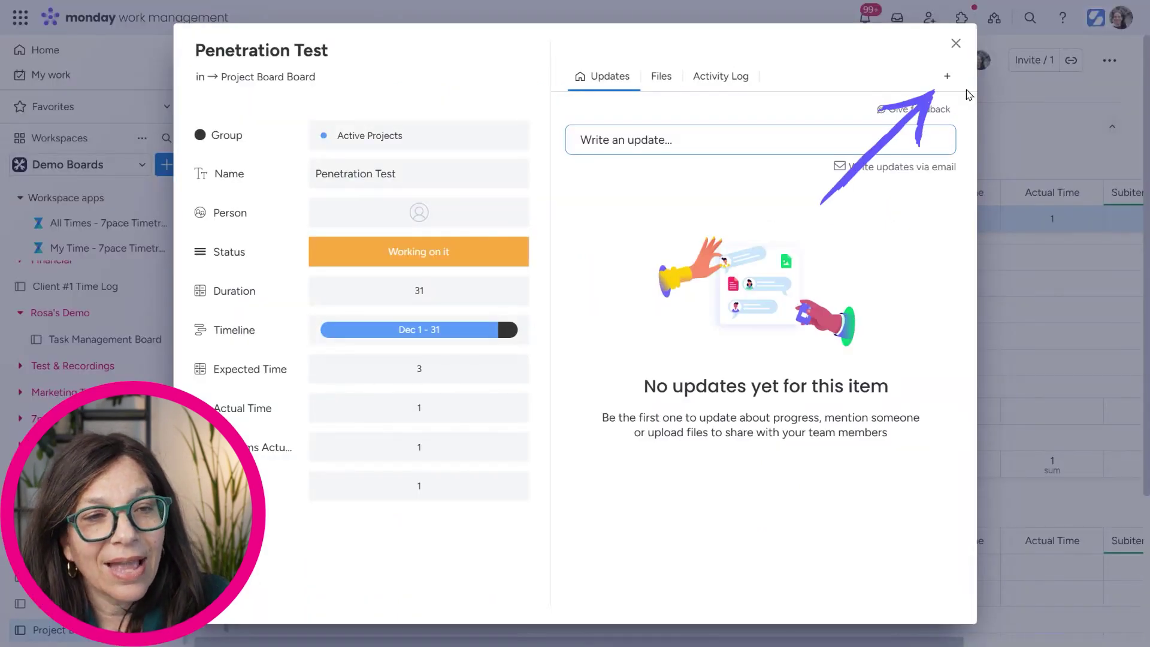
pyautogui.click(947, 77)
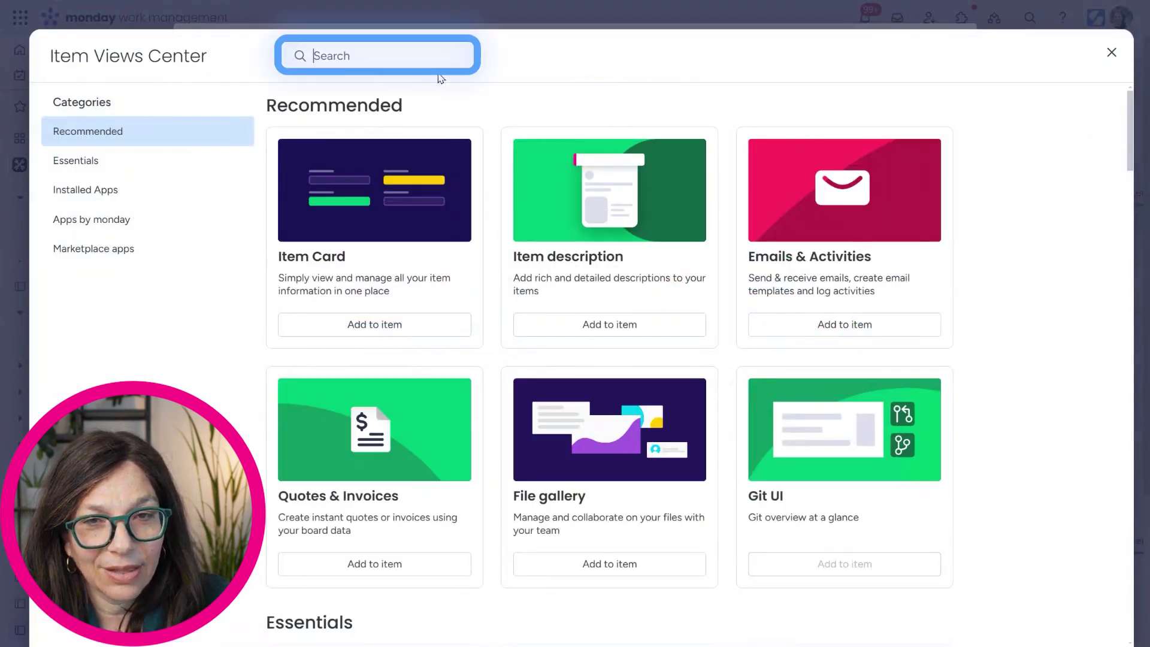
pyautogui.write('7')
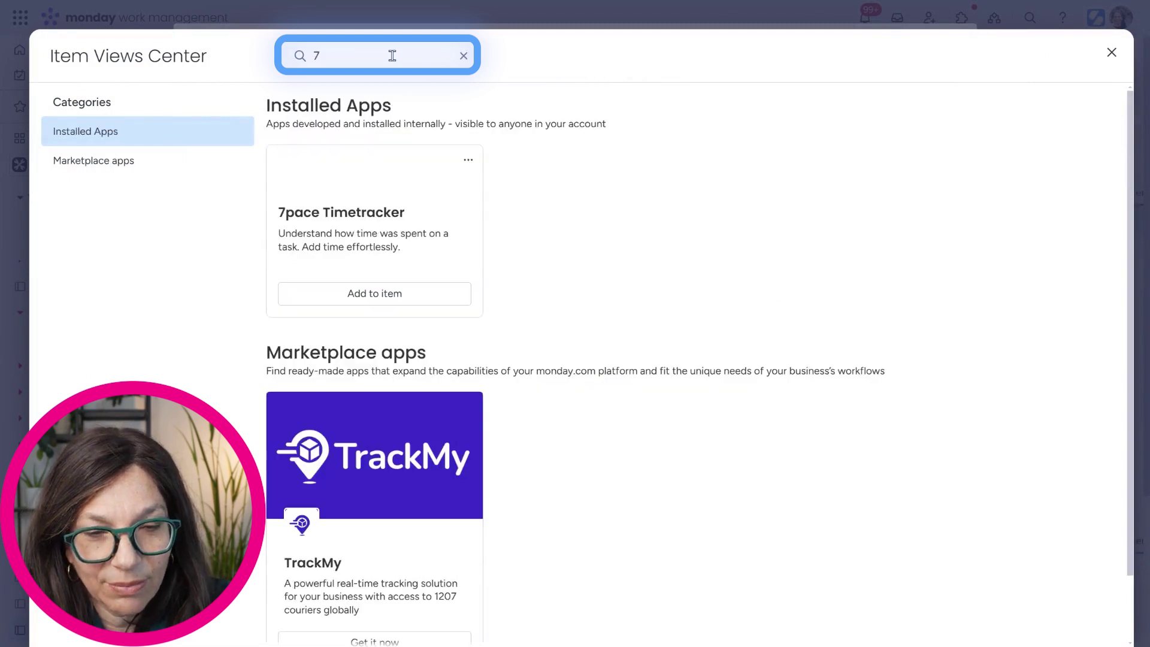
pyautogui.click(379, 294)
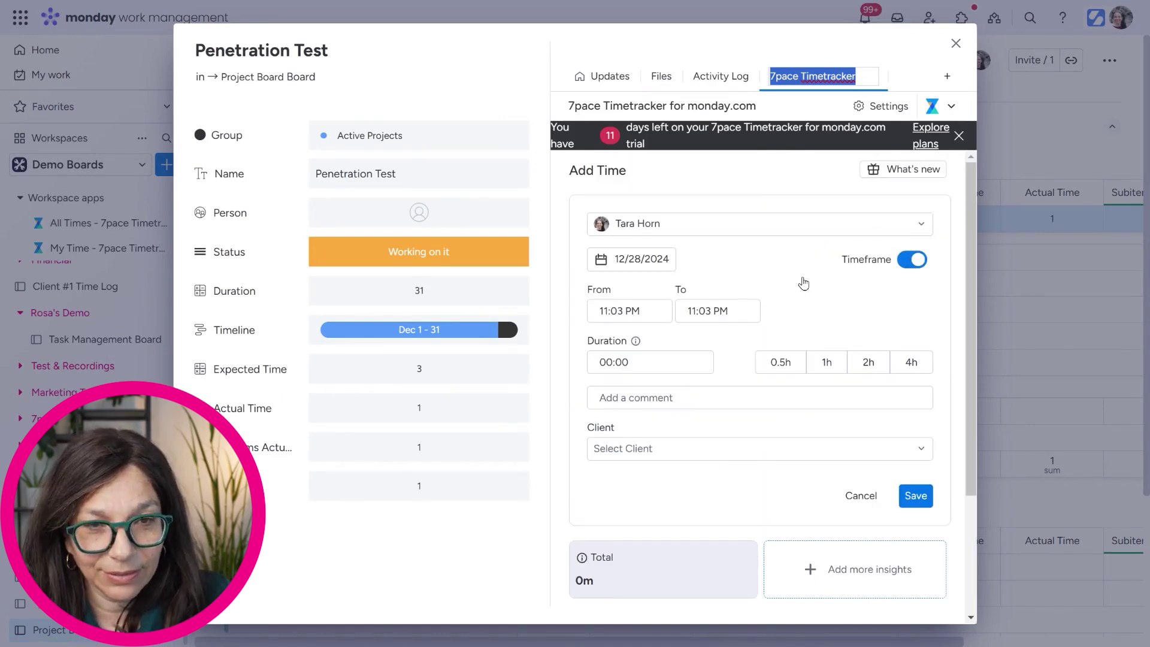
pyautogui.click(956, 44)
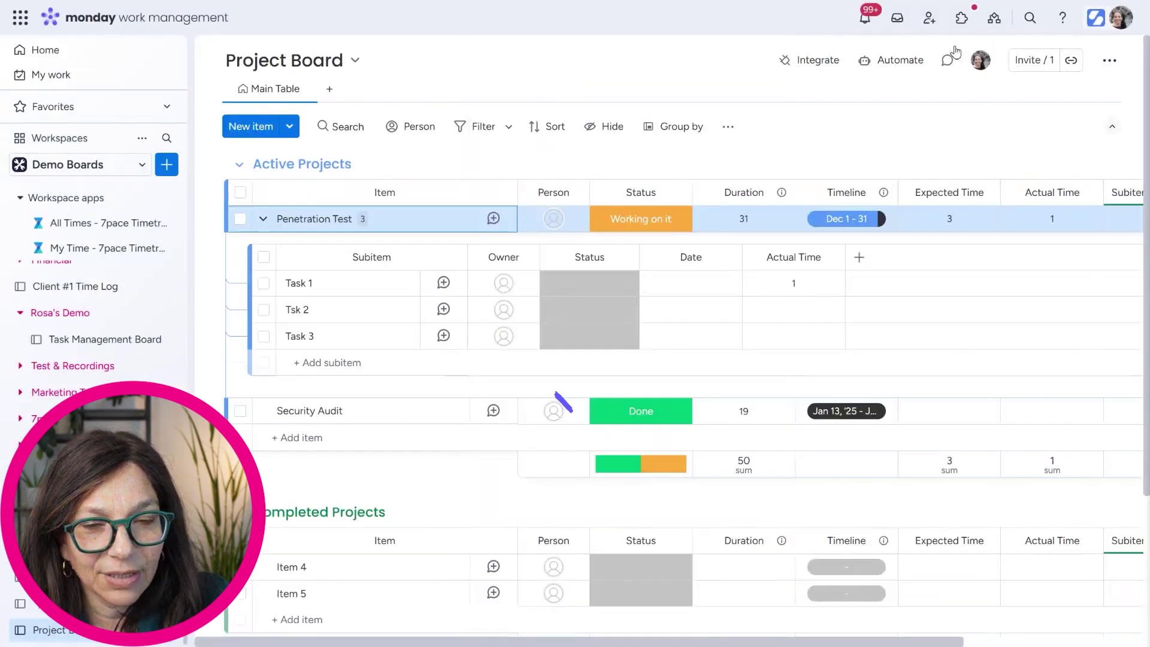
# Step: Add the 7pace Timetracker view to the Task 1 subitem
pyautogui.click(443, 282)
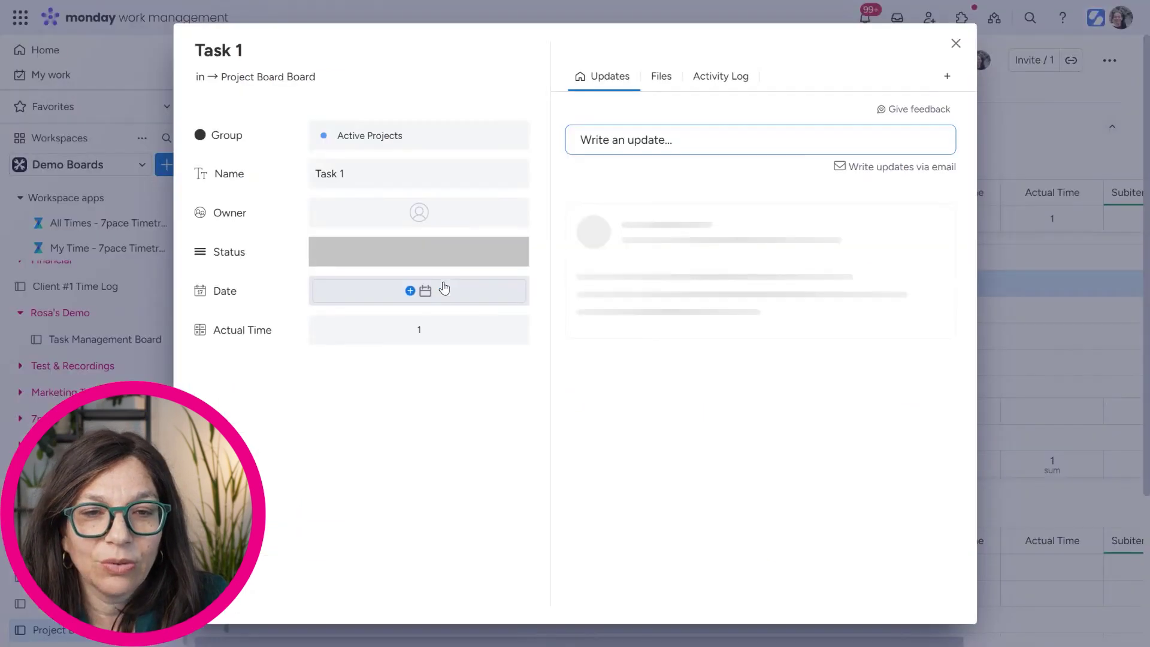
pyautogui.click(947, 77)
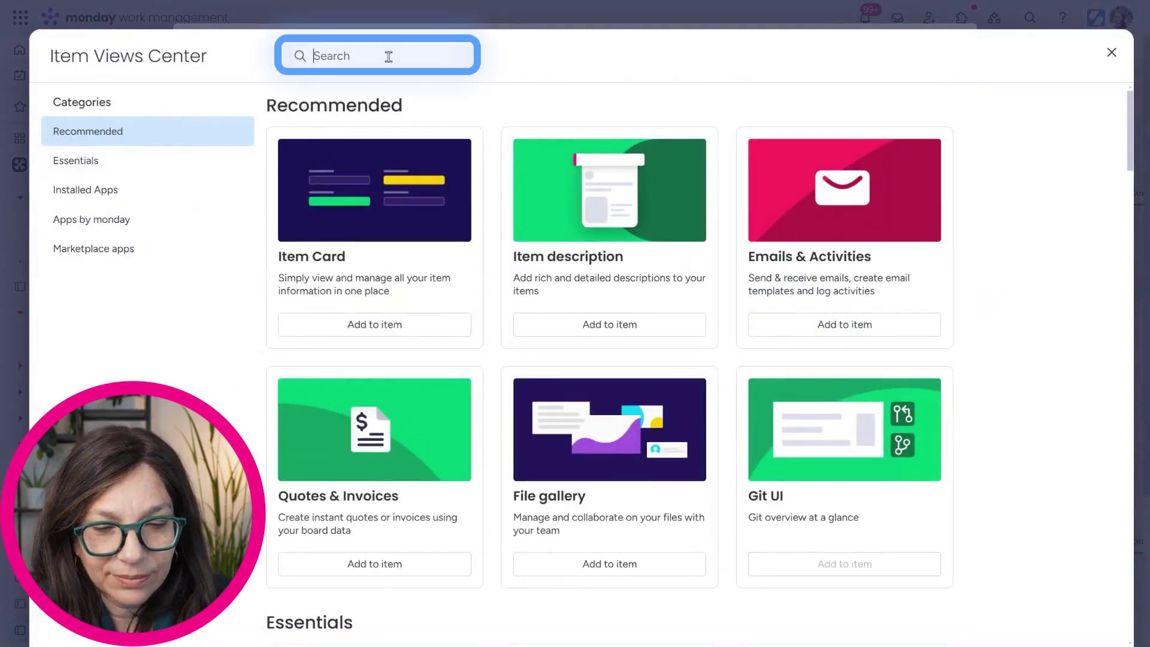
pyautogui.write('7p')
pyautogui.click(383, 293)
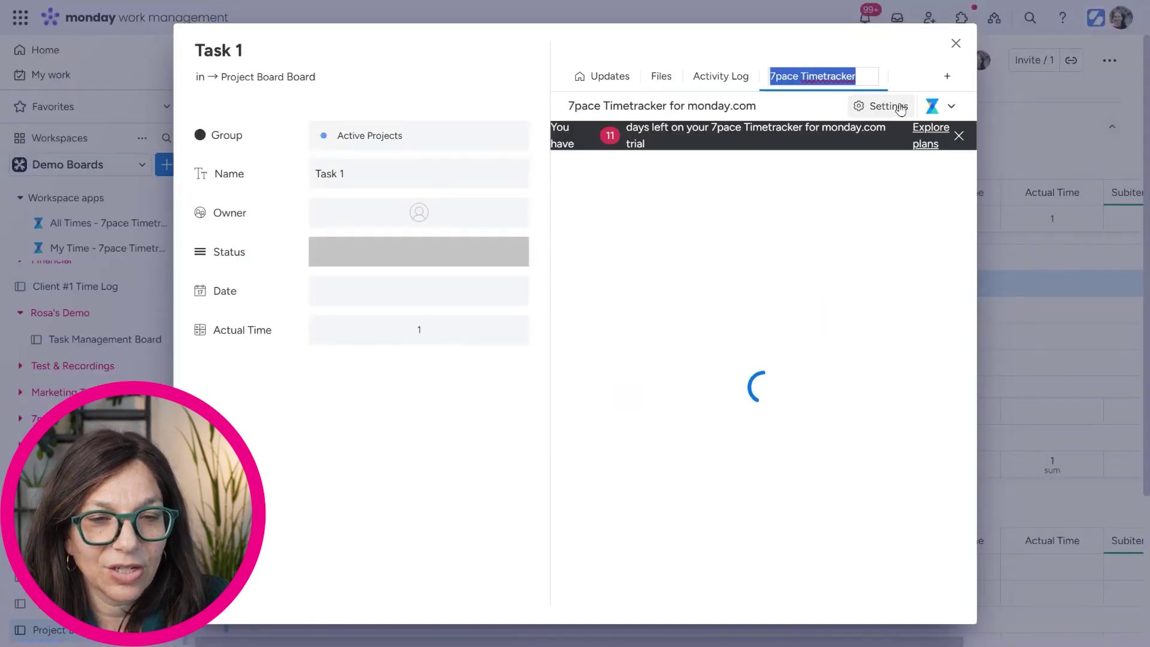
pyautogui.click(956, 43)
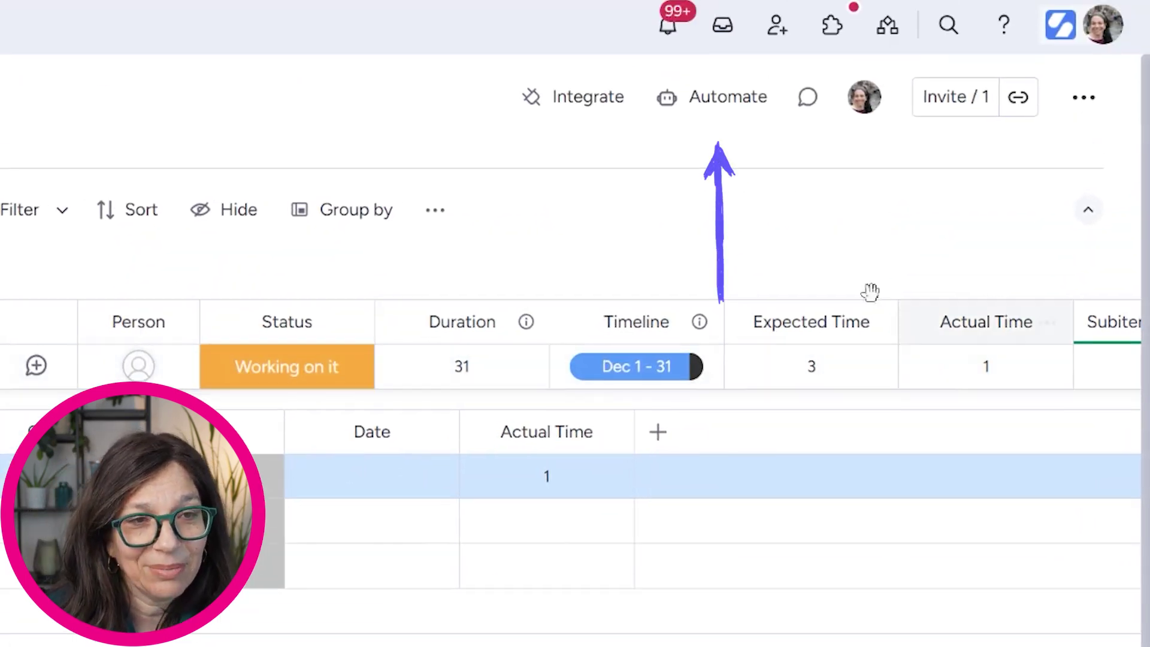
# Step: Create the 7pace item template automation sending total tracked time to Actual Time
pyautogui.click(721, 105)
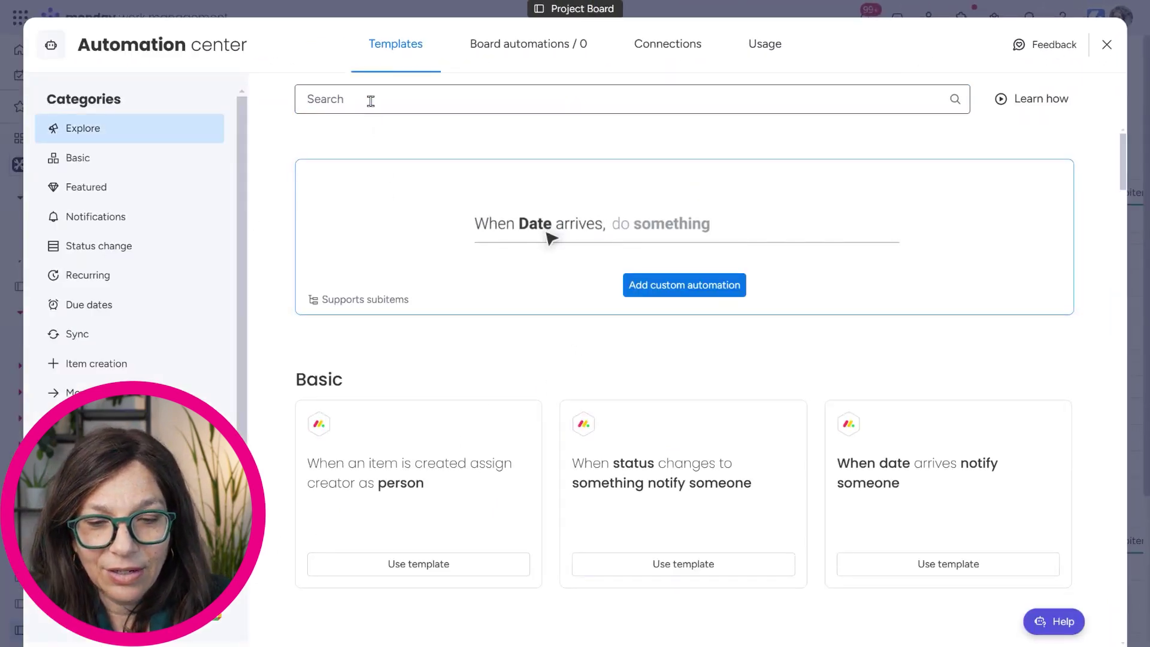
pyautogui.write('7pace')
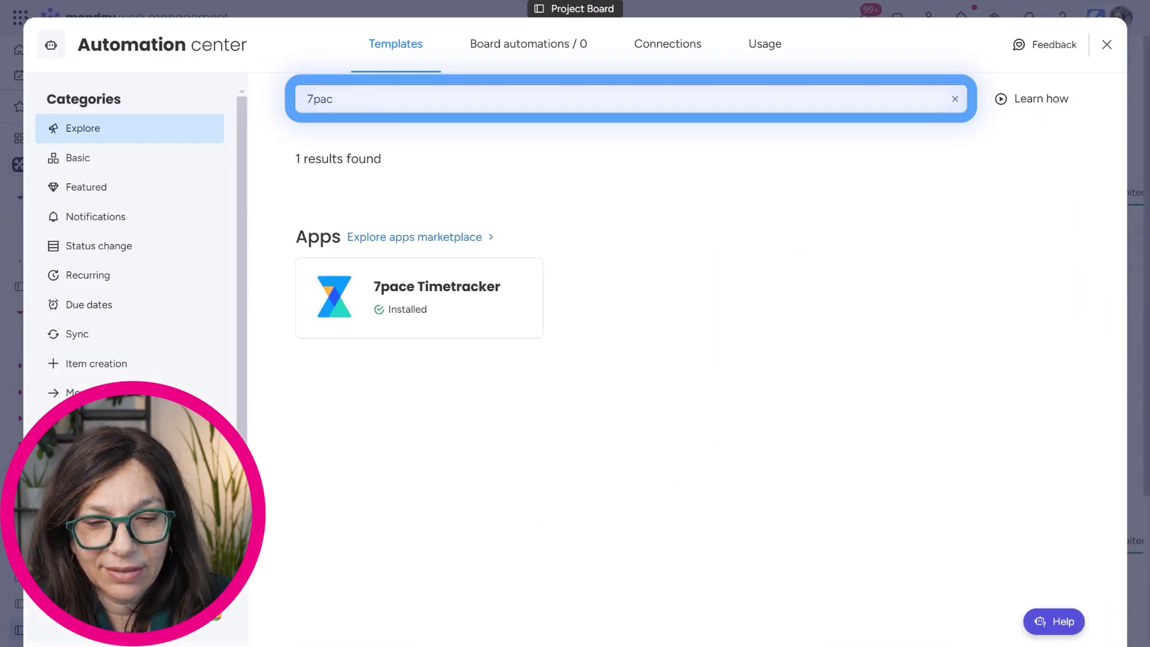
pyautogui.click(451, 297)
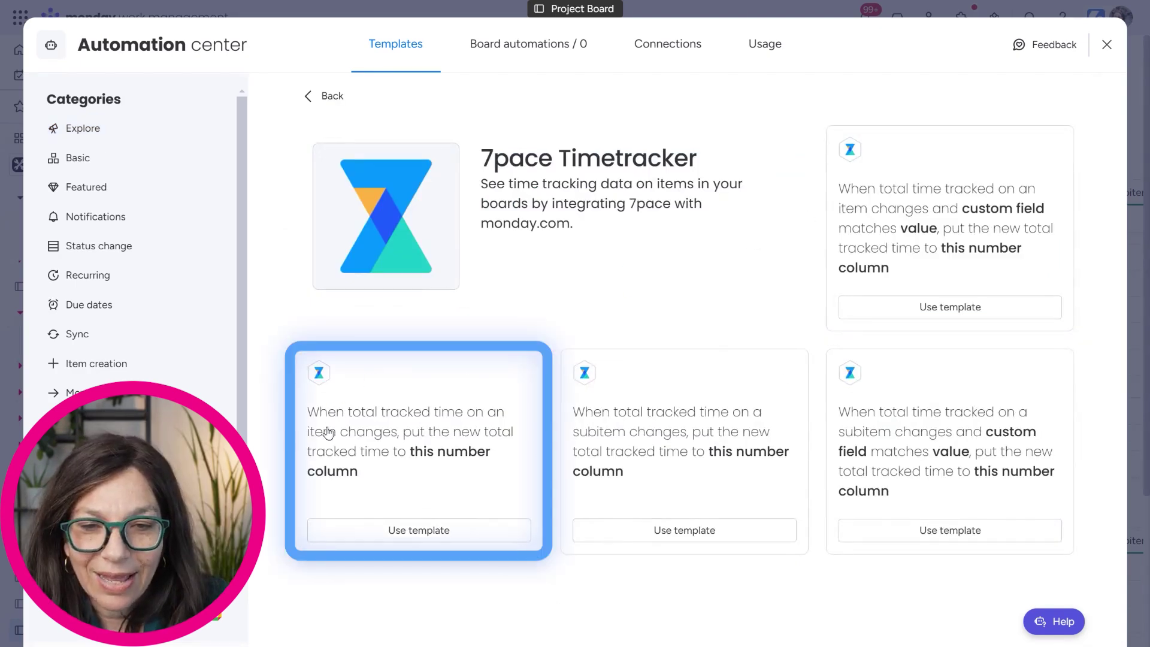
pyautogui.click(405, 485)
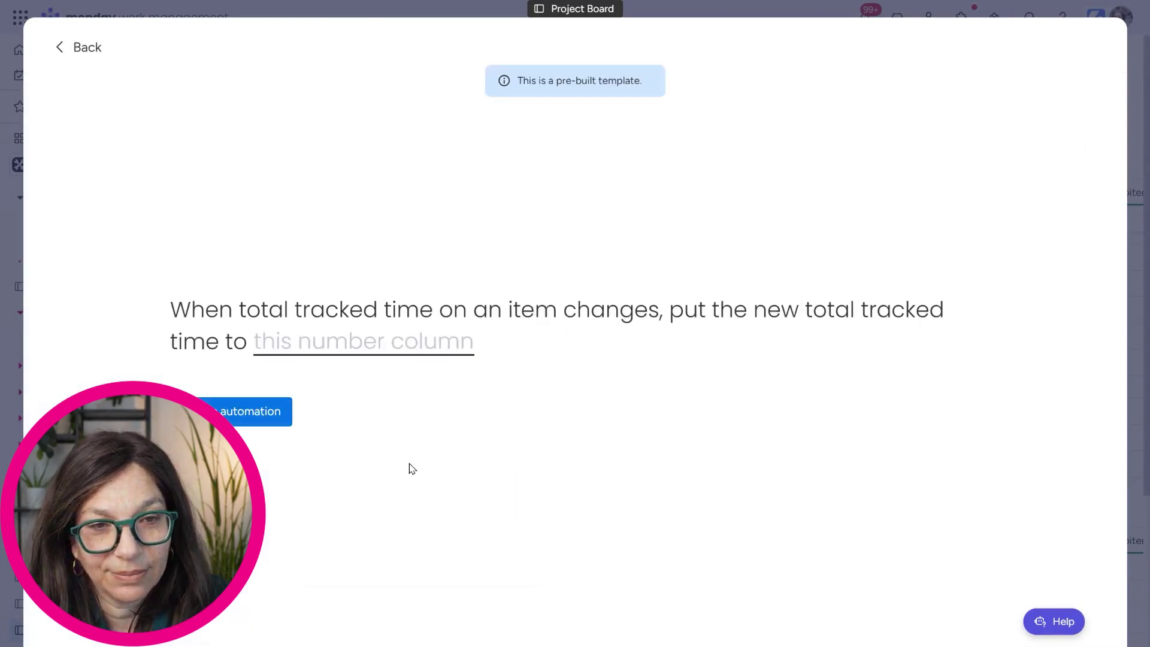
pyautogui.click(355, 351)
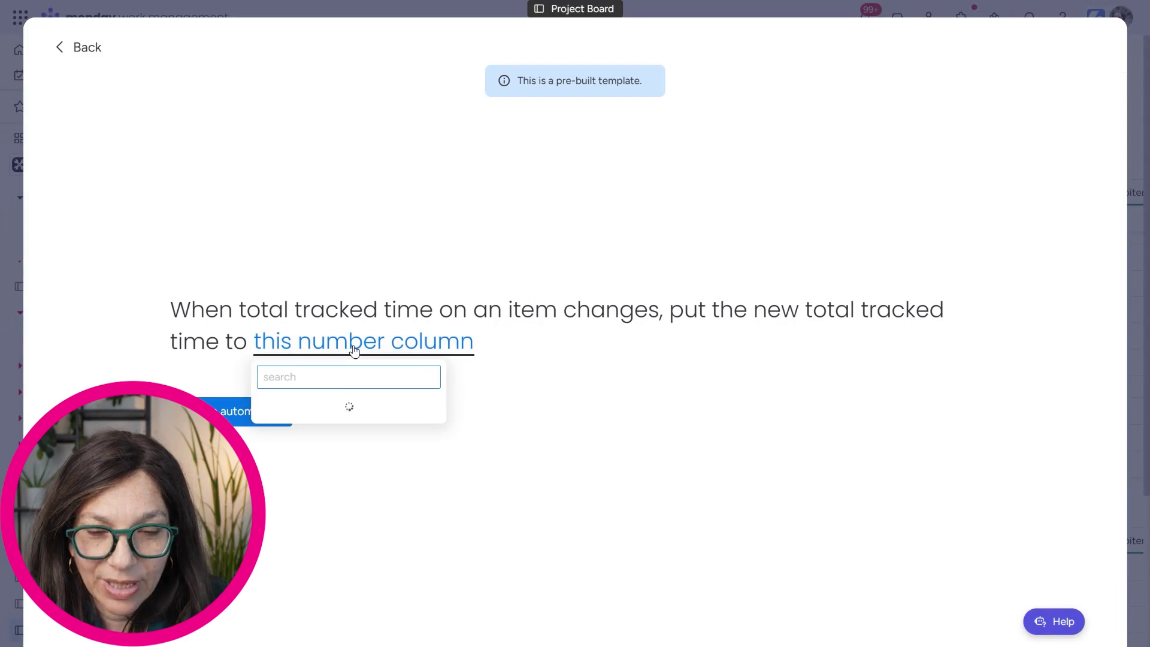
pyautogui.click(331, 469)
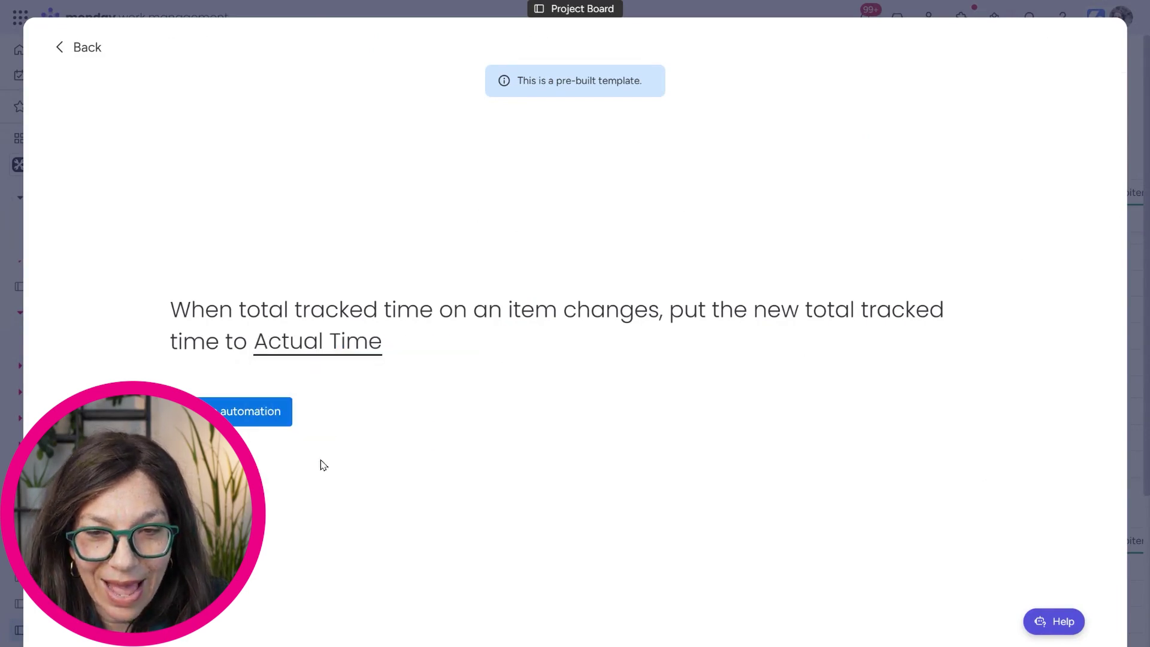
pyautogui.click(269, 418)
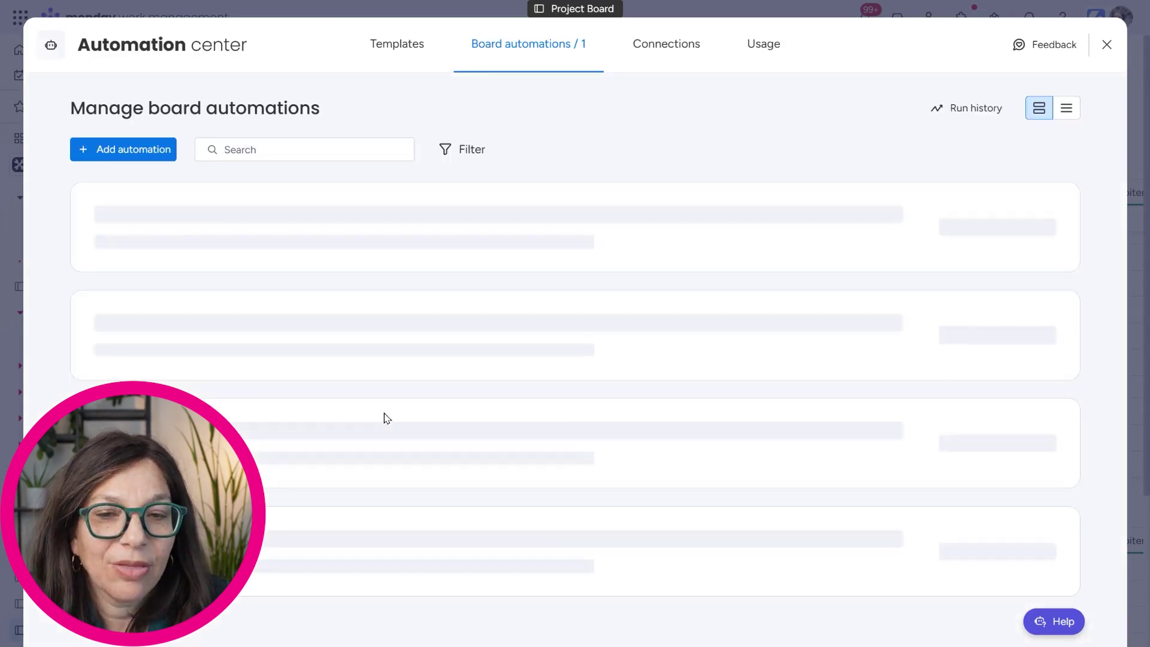
# Step: Create the 7pace subitem template automation sending tracked time to Actual Time
pyautogui.click(394, 50)
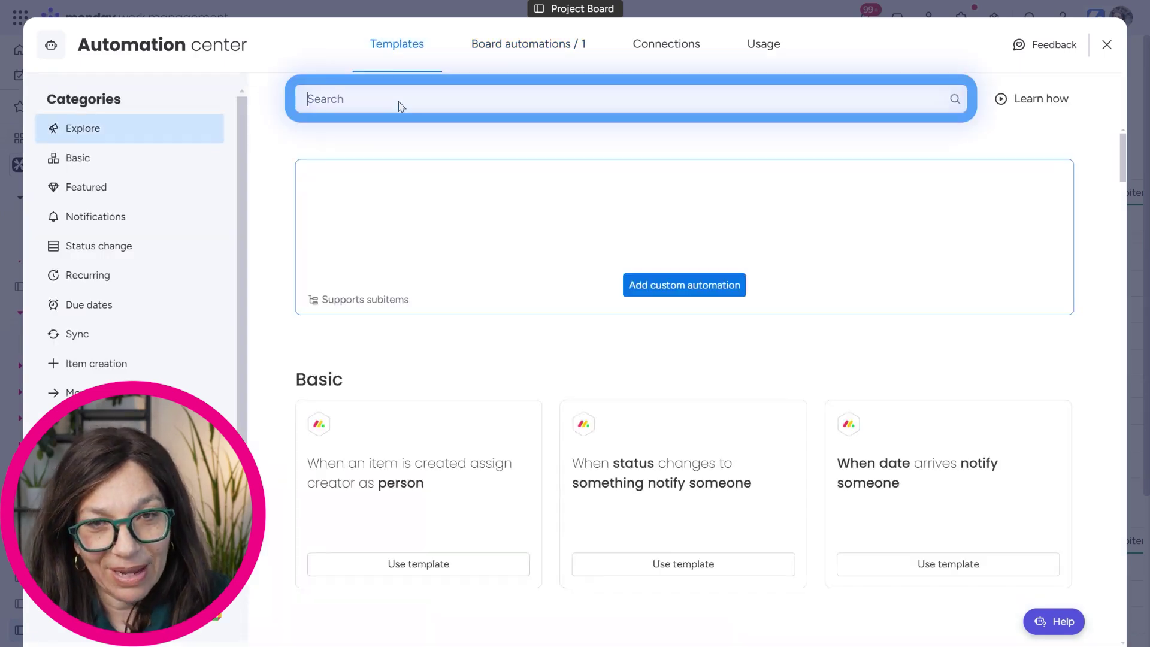
pyautogui.write('7pac')
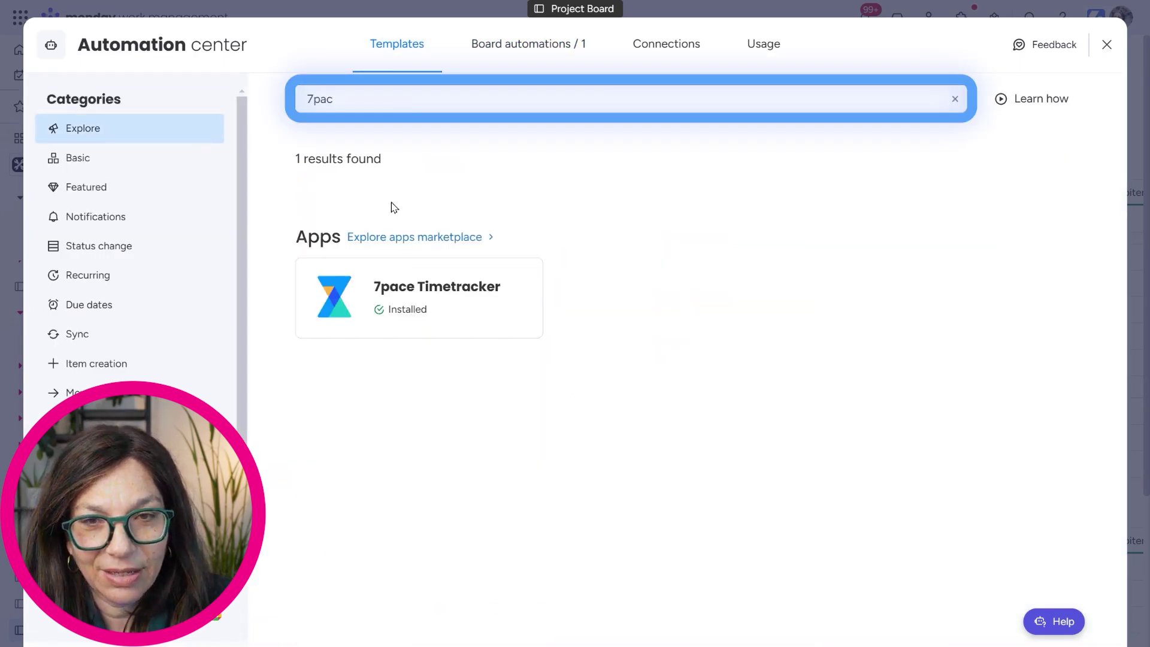
pyautogui.click(391, 305)
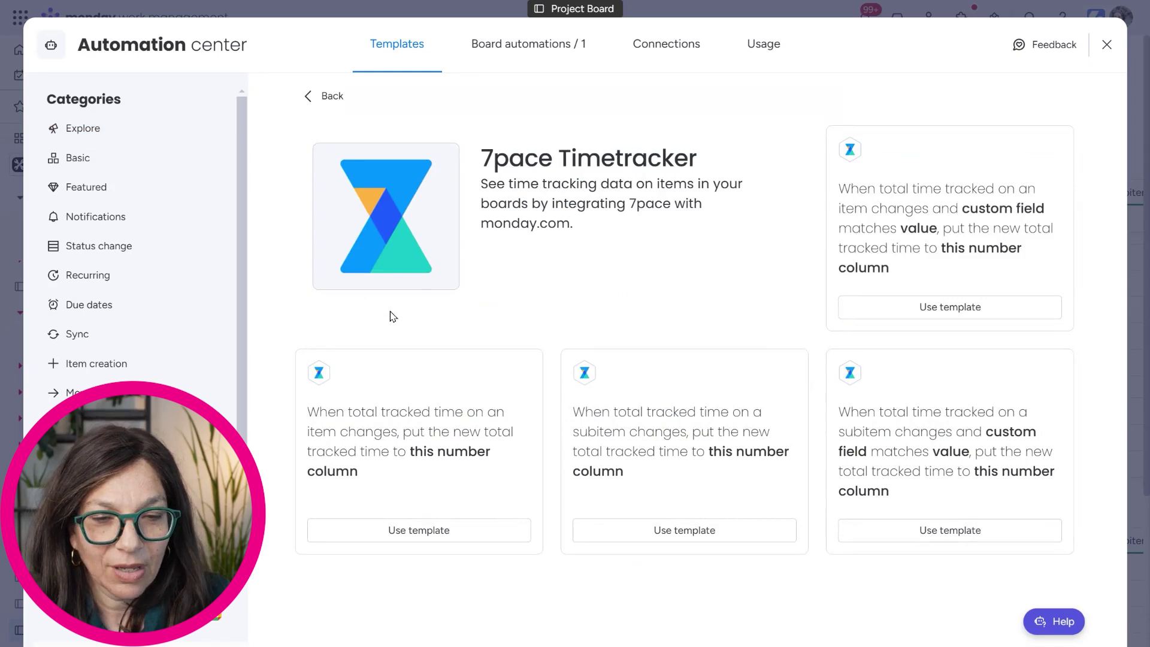
pyautogui.click(712, 470)
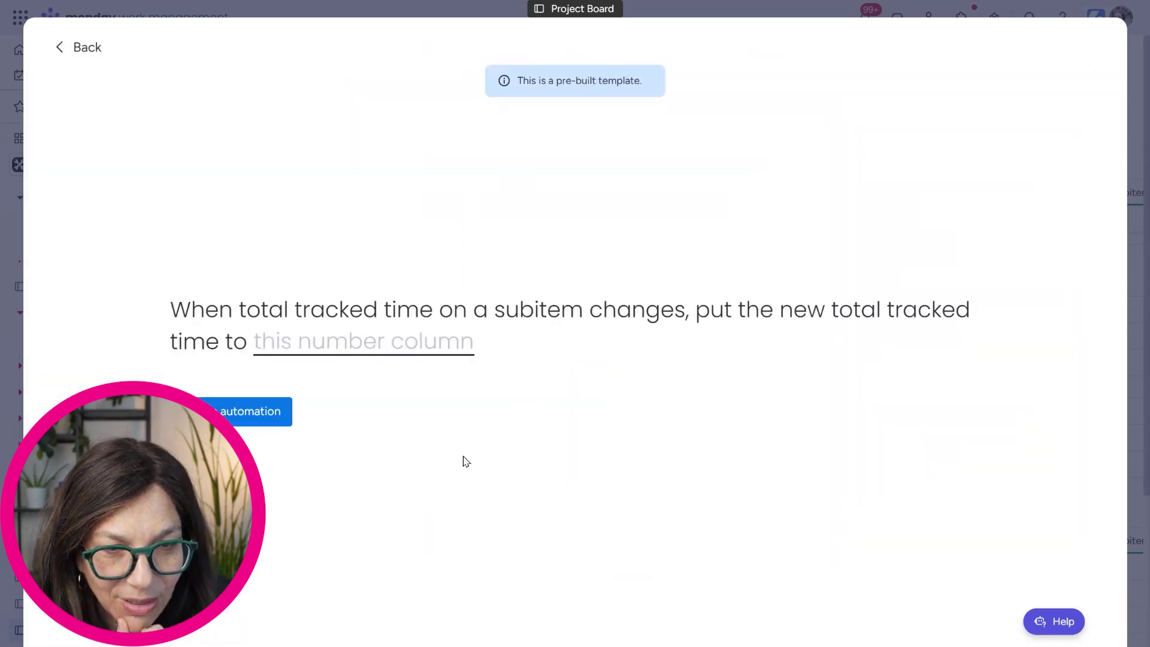
pyautogui.click(332, 352)
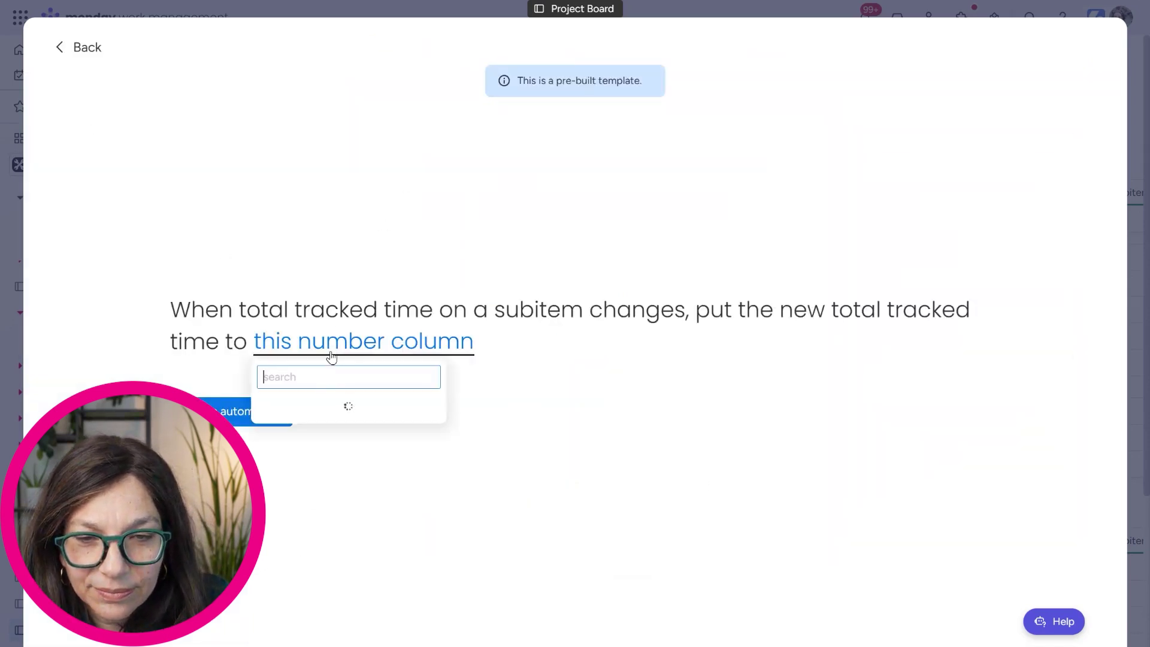
pyautogui.click(324, 416)
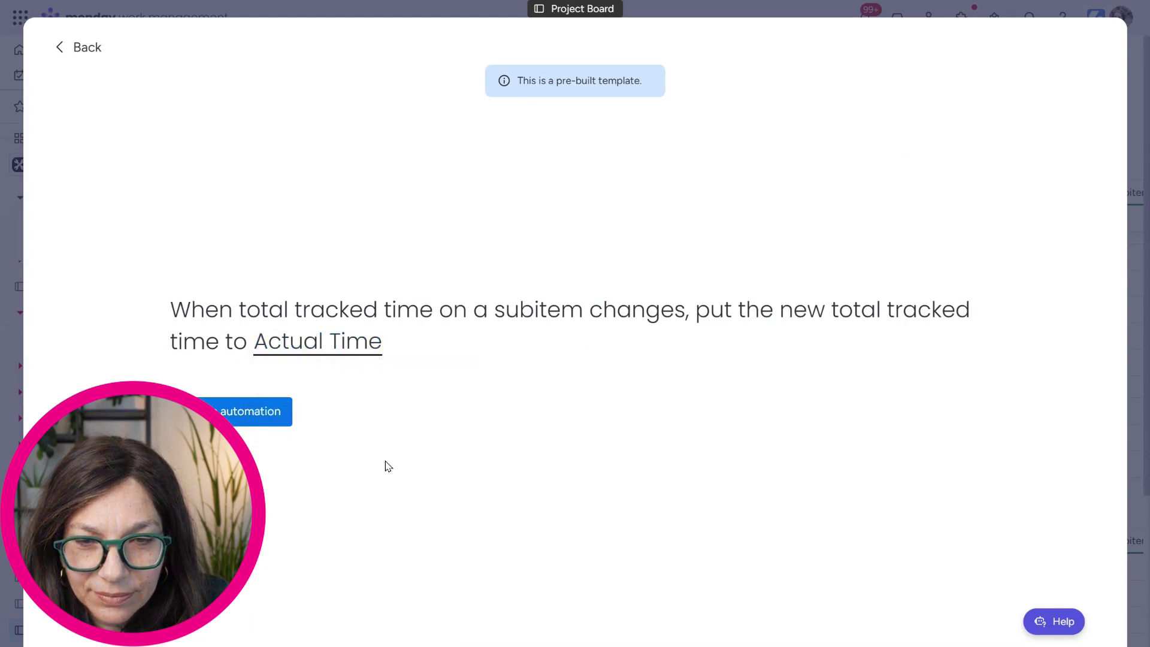
pyautogui.click(271, 425)
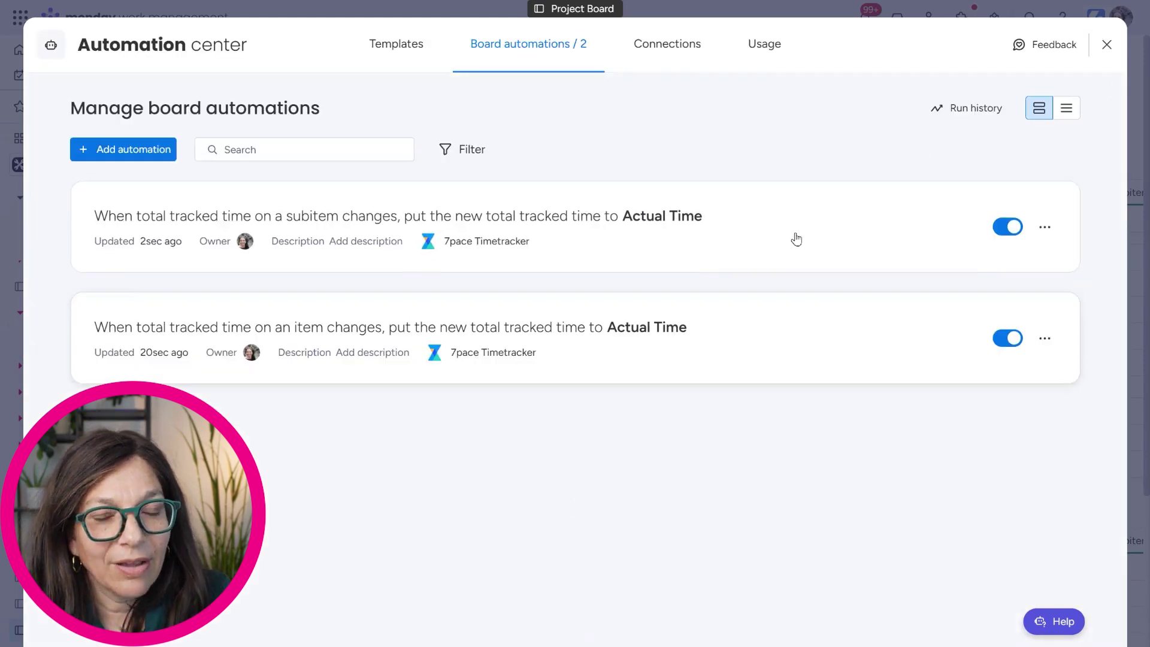
pyautogui.click(1106, 45)
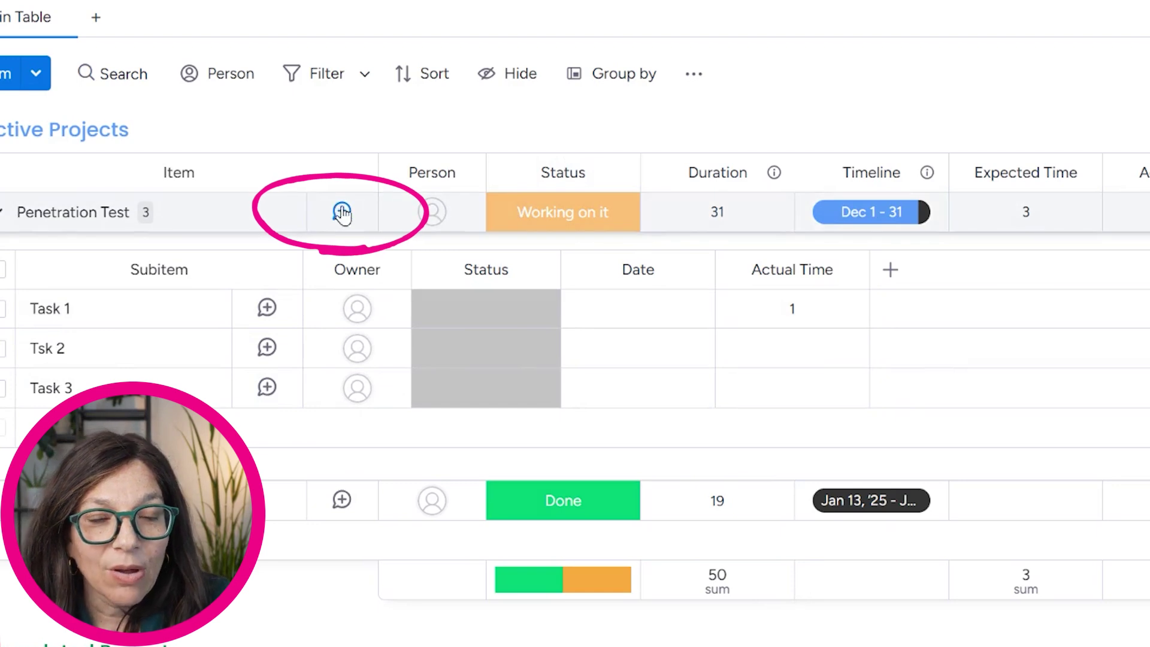
# Step: Open Penetration Test's 7pace Timetracker tab and go to the app's App features page
pyautogui.click(341, 212)
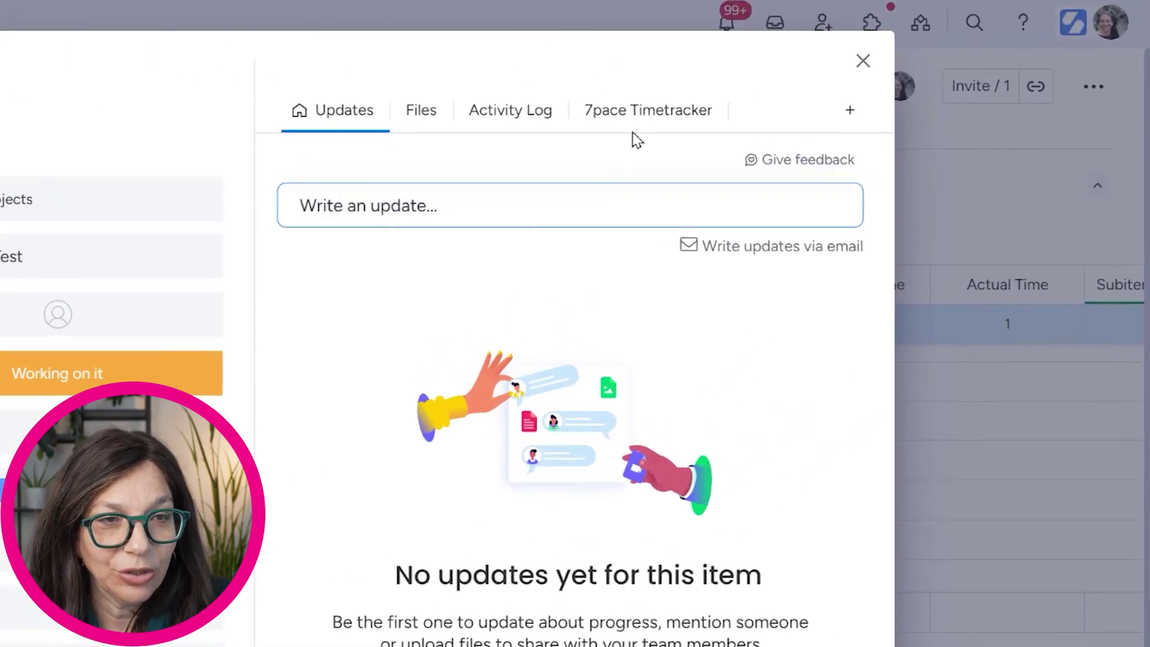
pyautogui.click(806, 79)
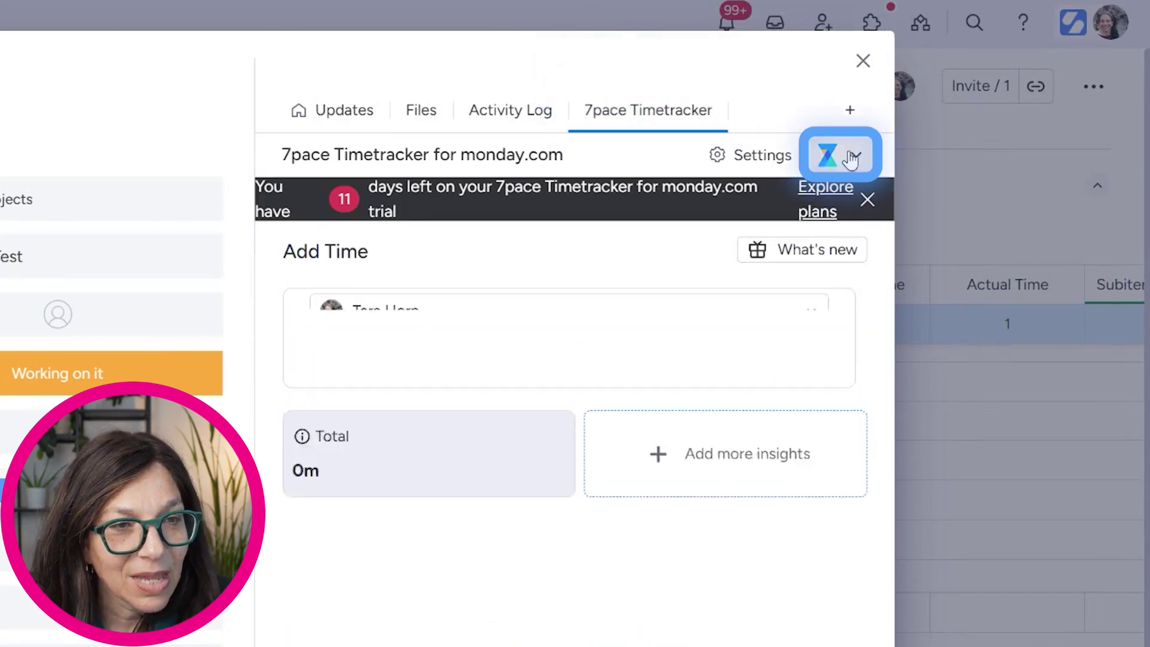
pyautogui.click(851, 160)
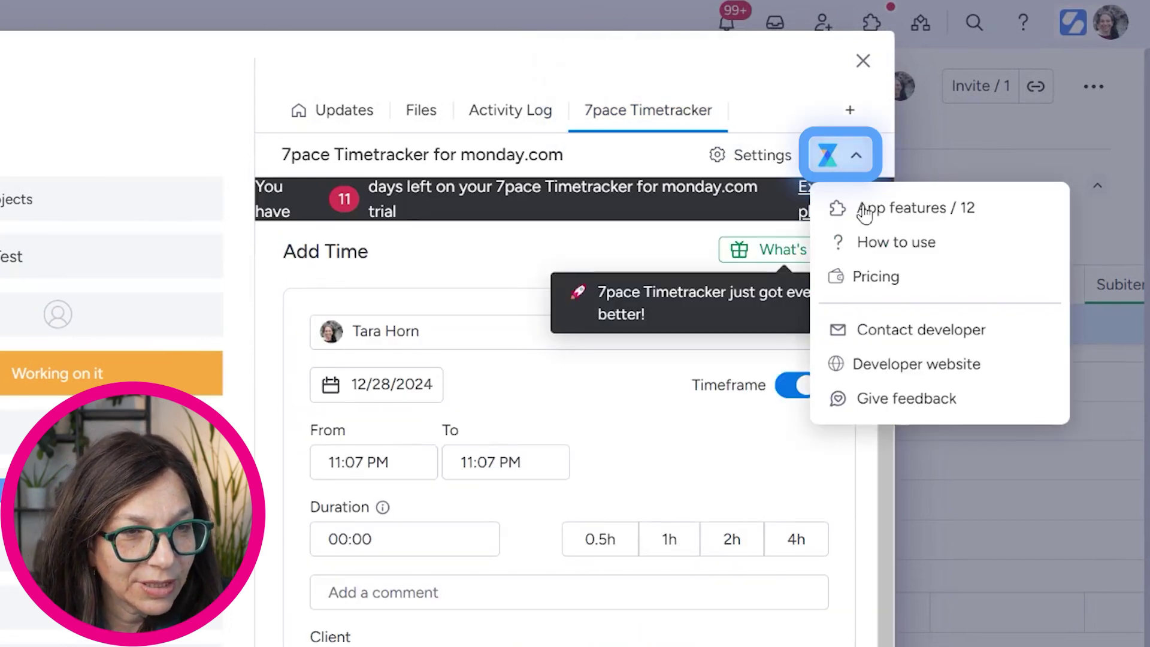
pyautogui.click(907, 211)
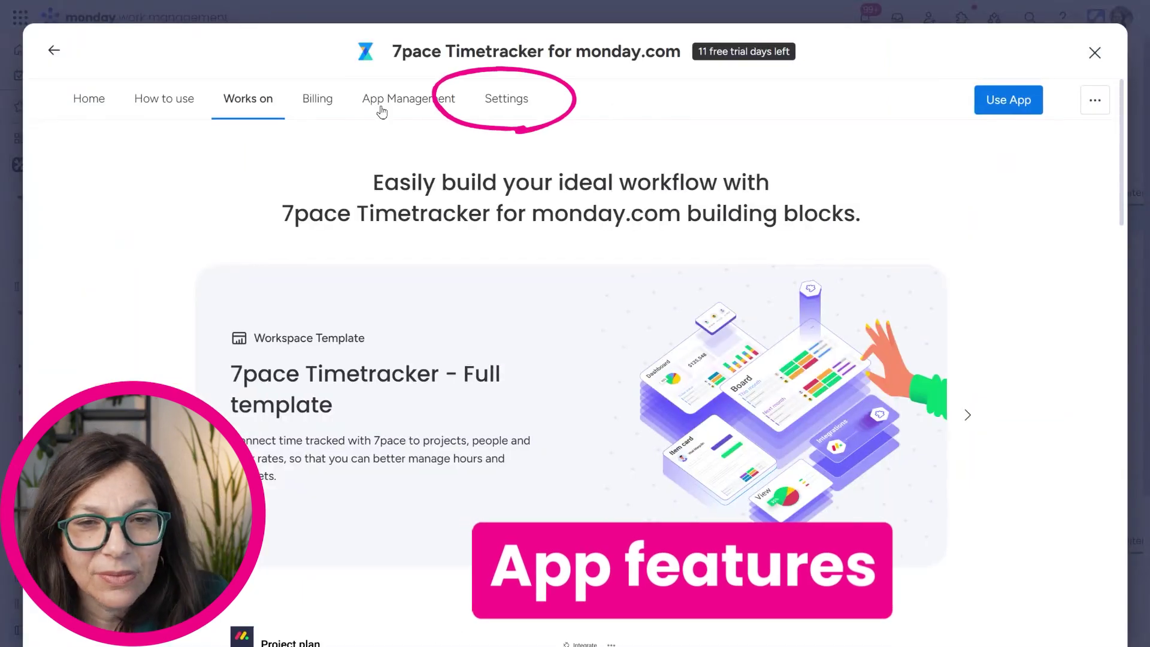
# Step: Inspect the Client custom field and its options in 7pace settings, then close the app
pyautogui.click(505, 100)
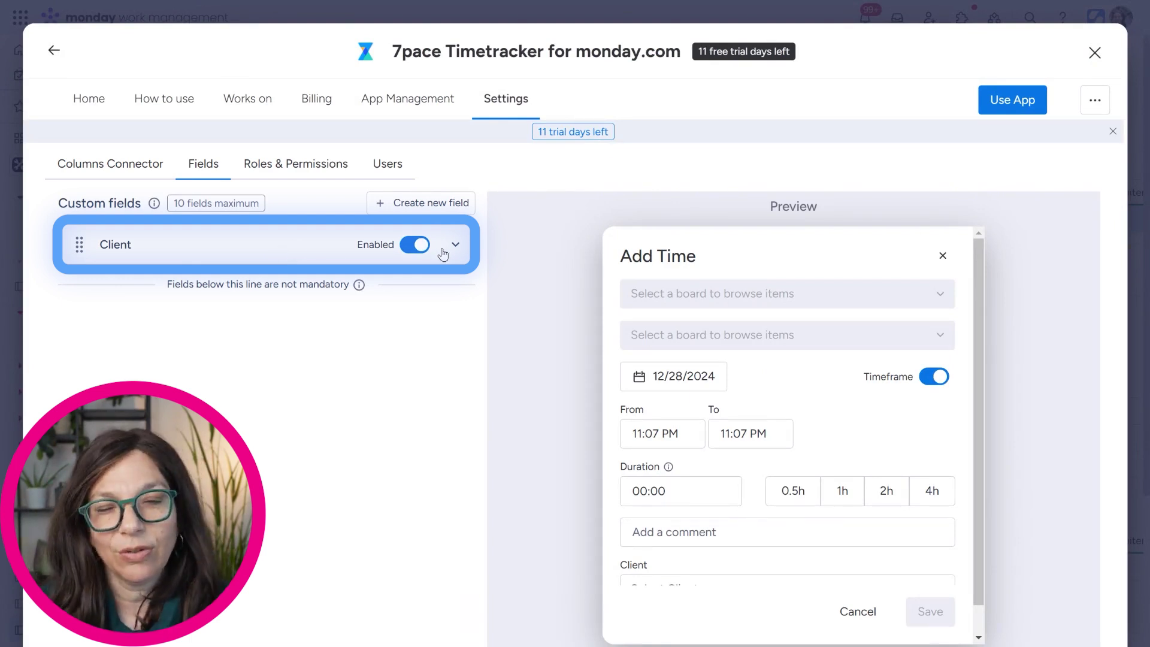
pyautogui.click(411, 203)
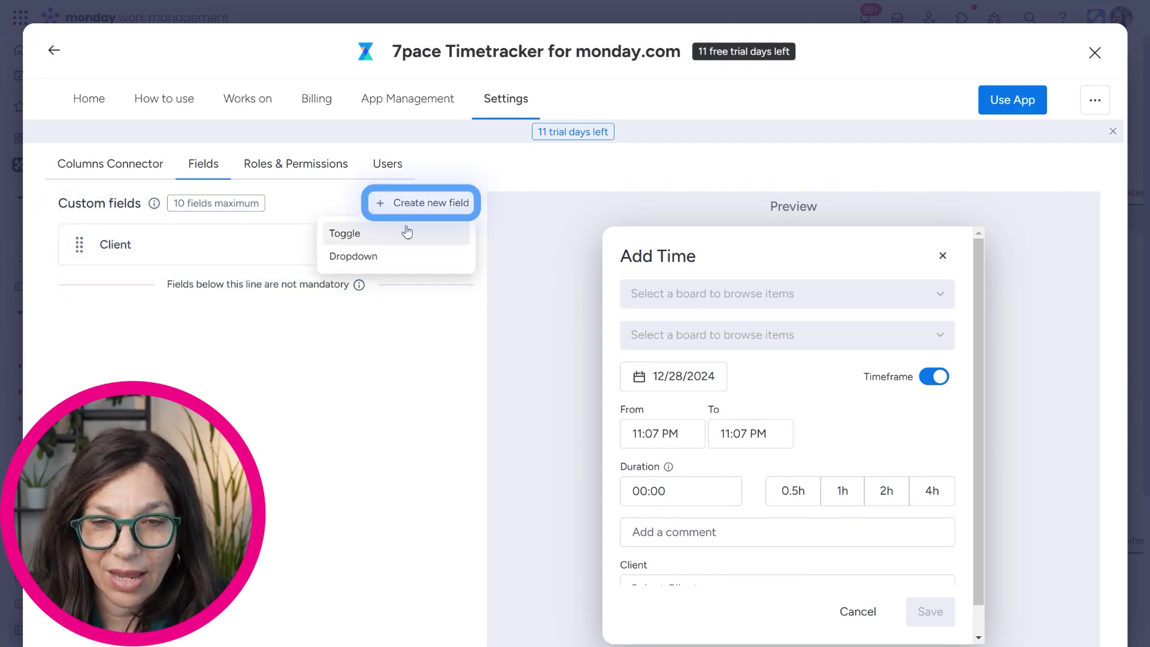
pyautogui.click(403, 370)
pyautogui.click(455, 245)
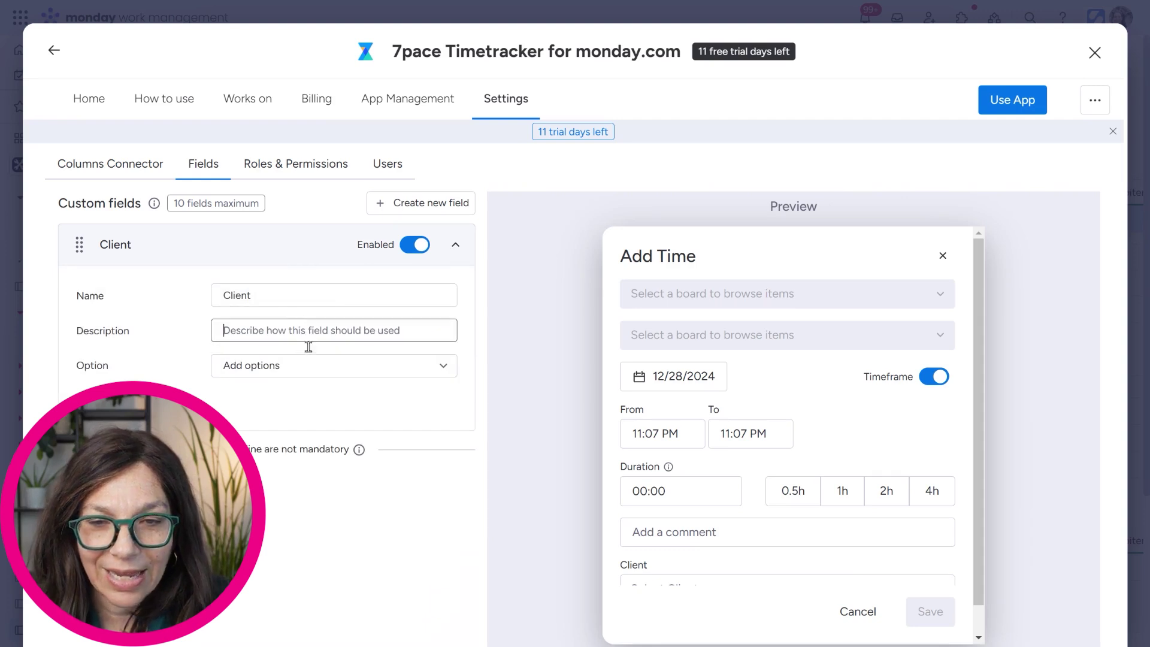
pyautogui.click(380, 368)
pyautogui.click(330, 592)
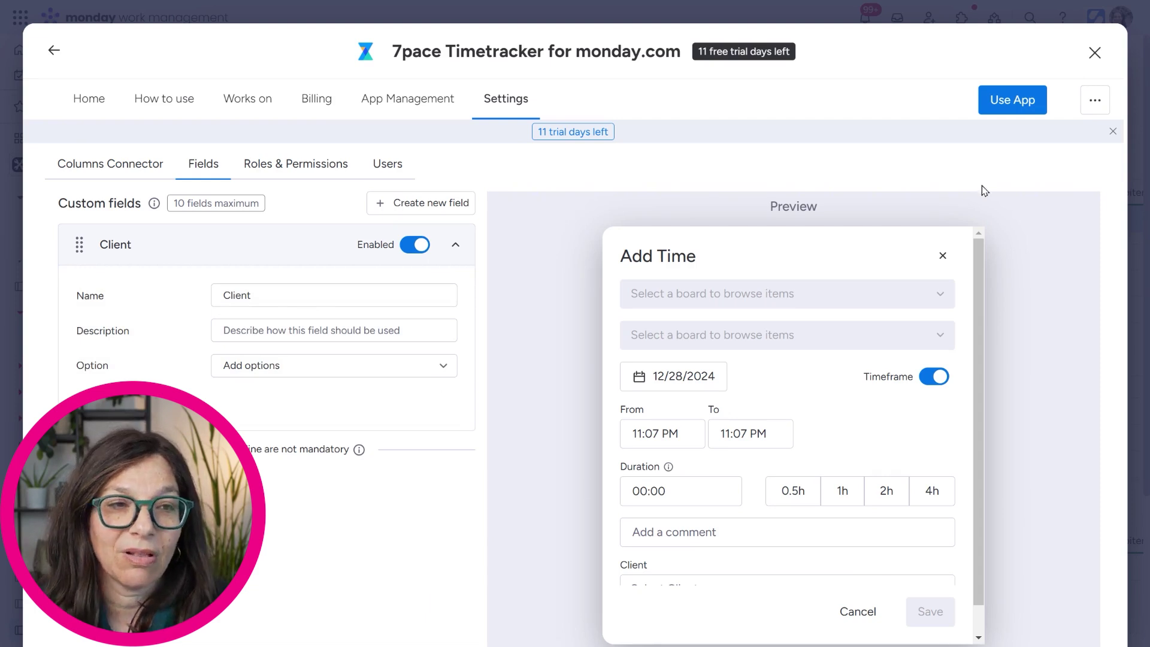
pyautogui.click(1095, 53)
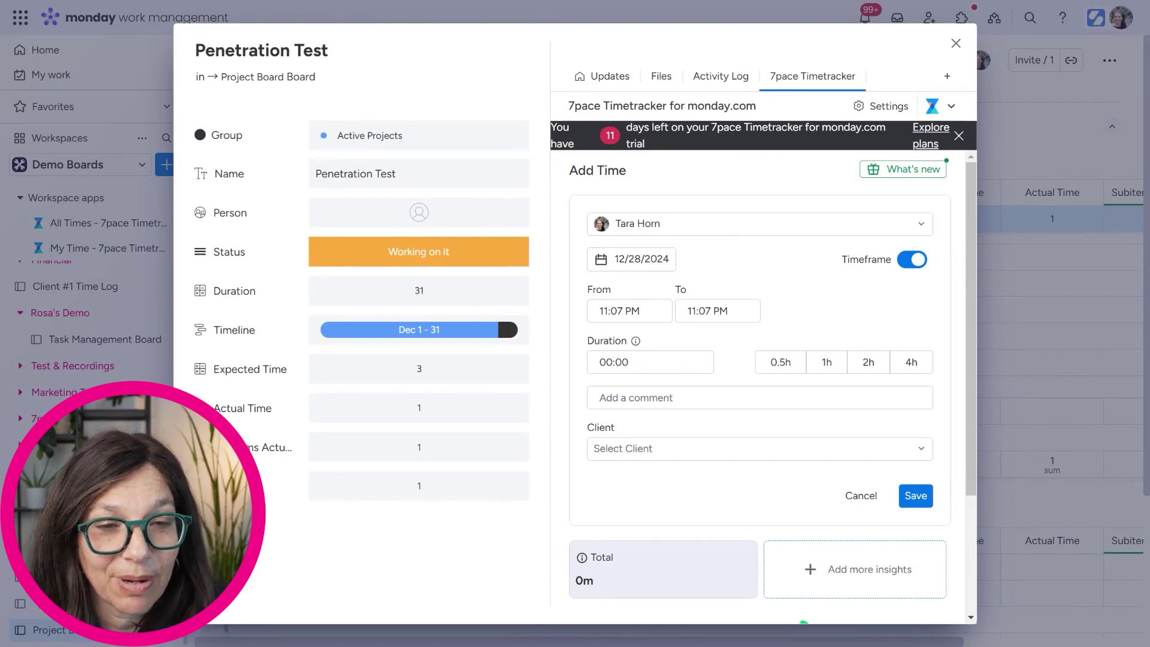
# Step: Save a 2h time entry for client Zida on Penetration Test and check the board
pyautogui.click(314, 183)
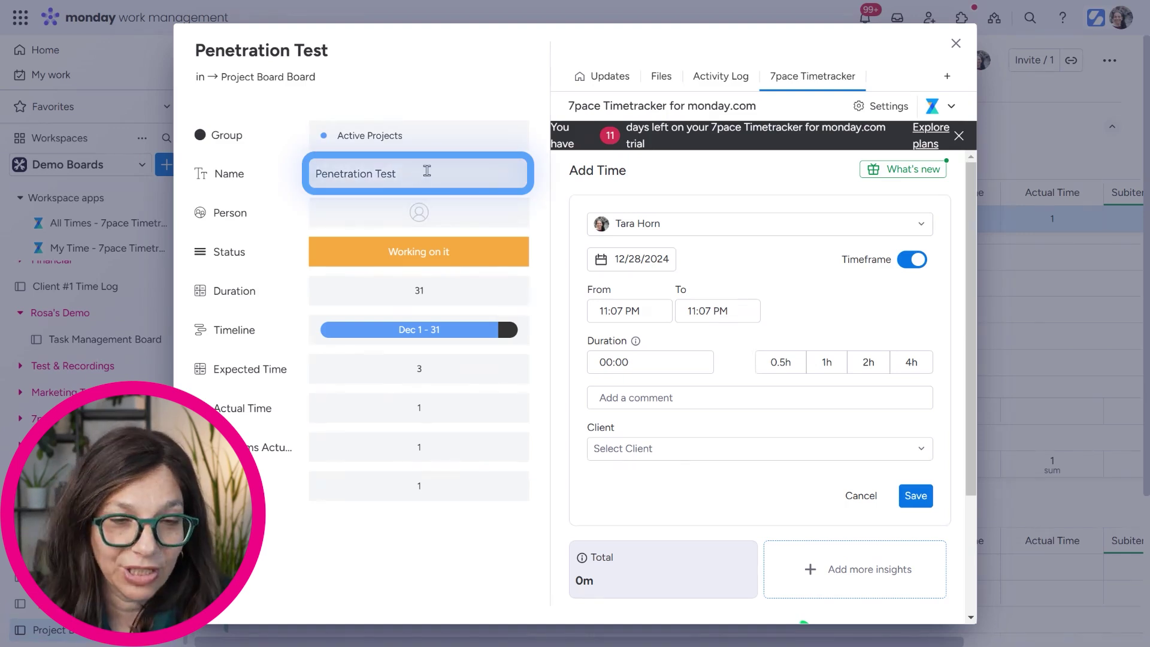
pyautogui.click(866, 364)
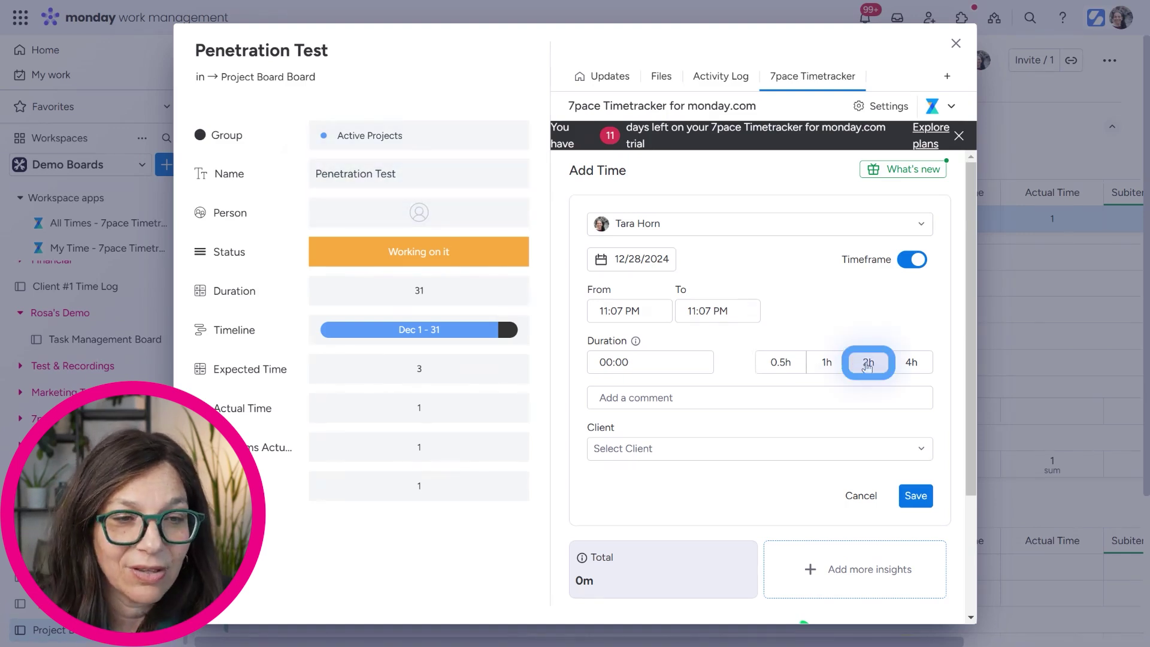
pyautogui.click(672, 433)
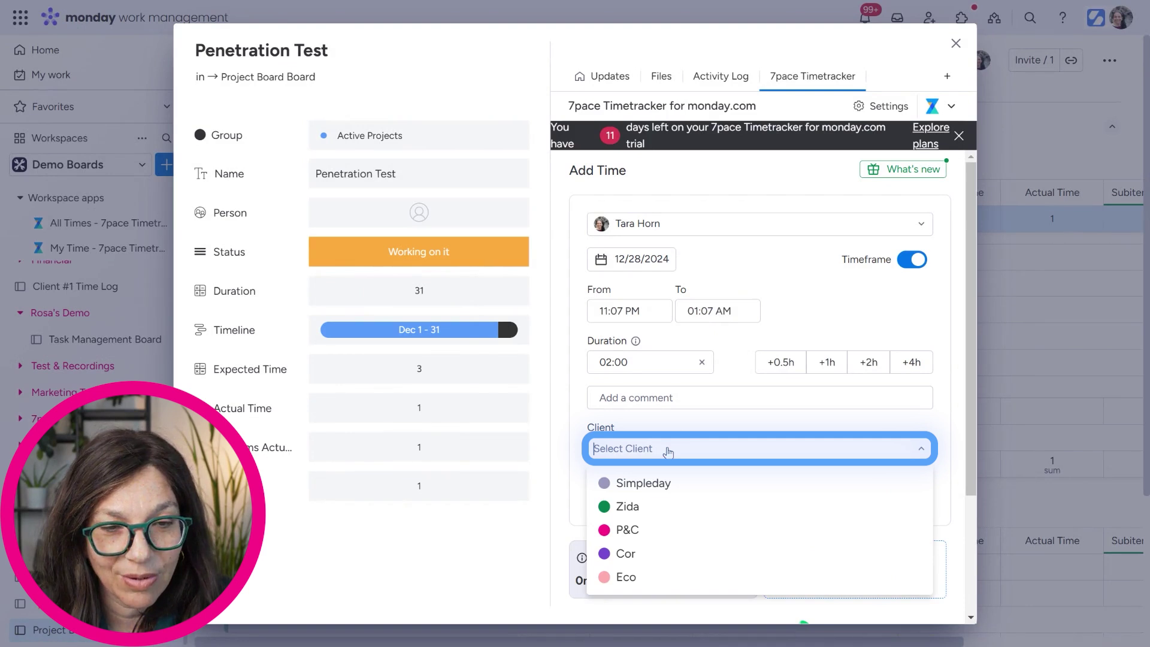
pyautogui.click(651, 508)
pyautogui.click(915, 495)
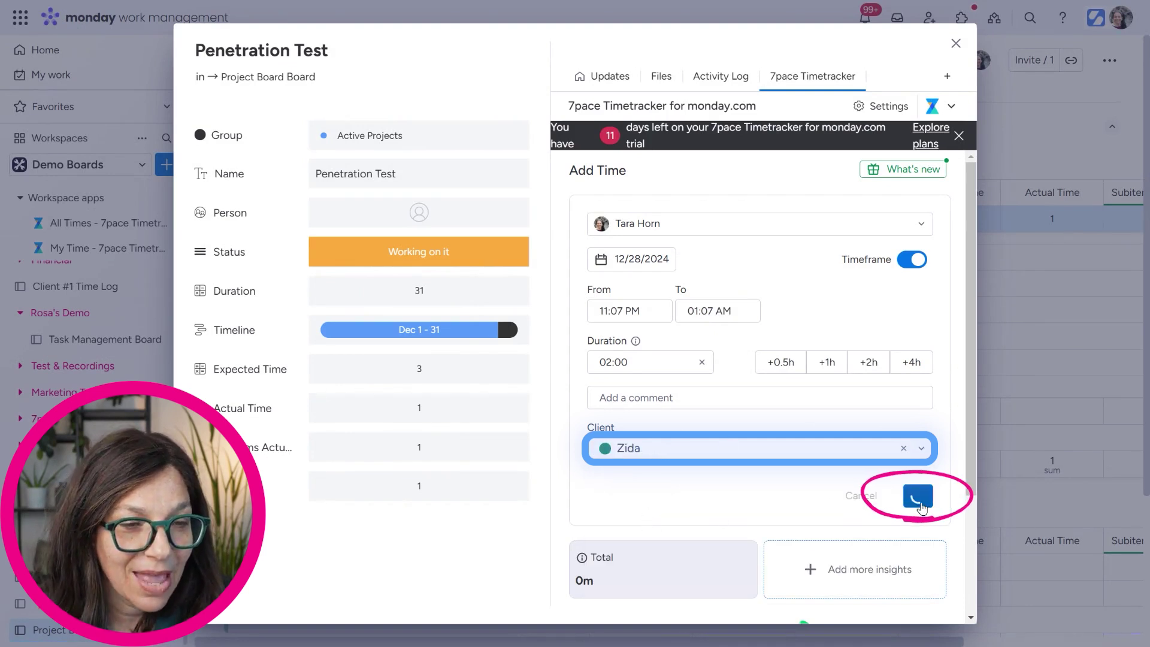
pyautogui.click(955, 45)
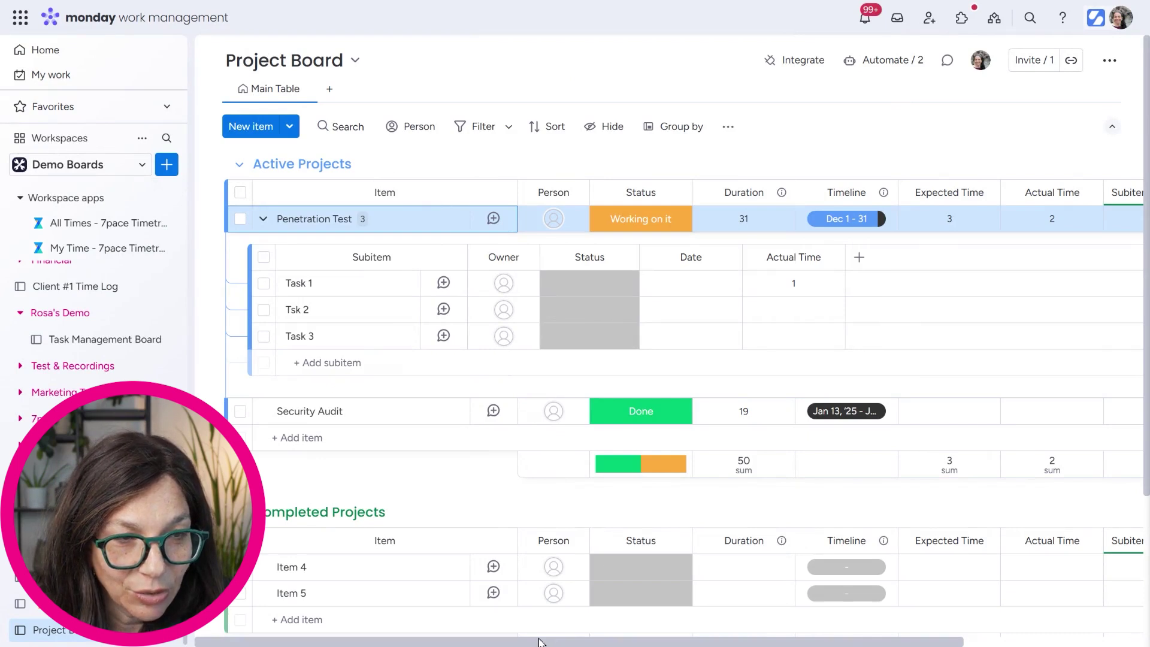
pyautogui.moveTo(537, 644); pyautogui.dragTo(717, 641)
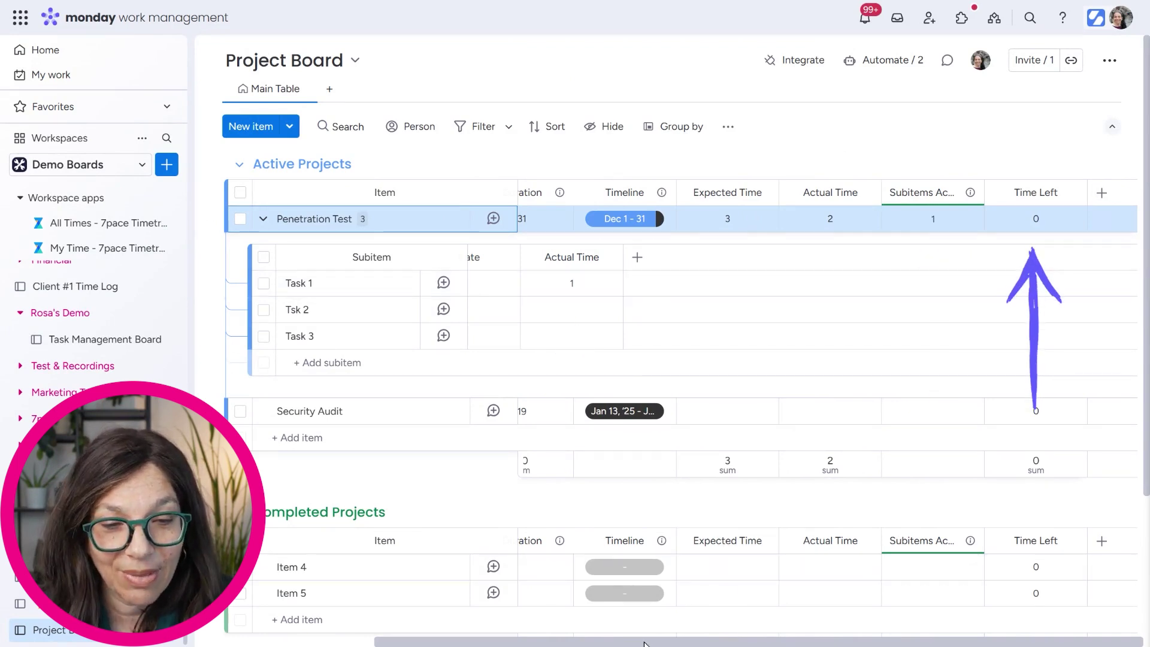
pyautogui.moveTo(586, 640); pyautogui.dragTo(406, 631)
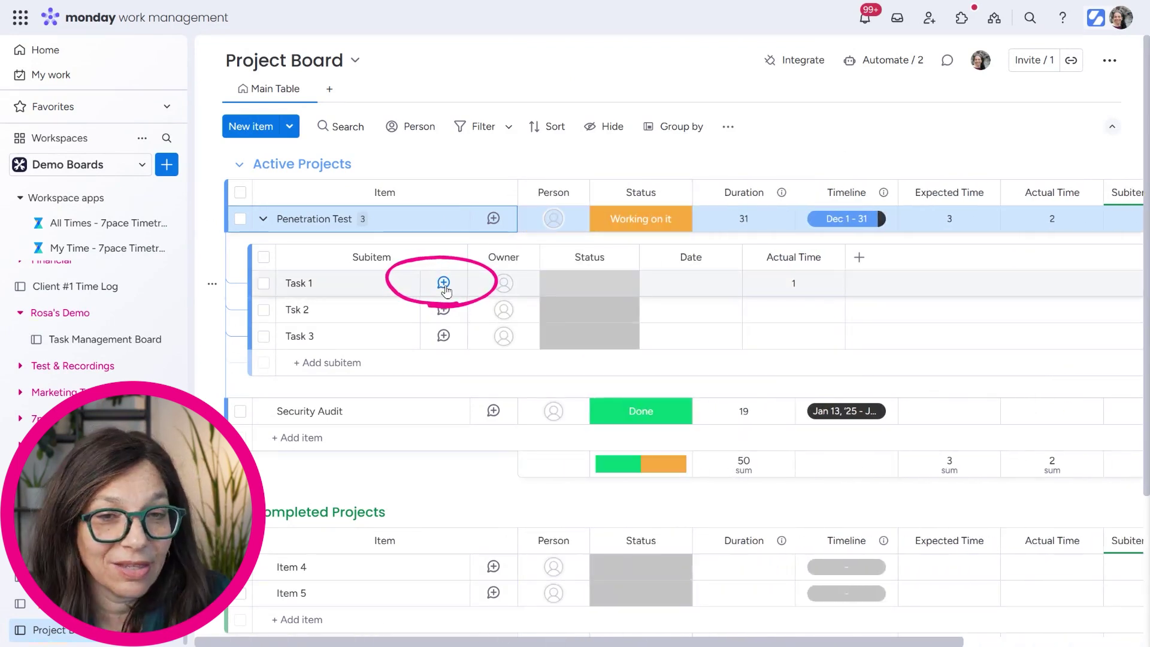
# Step: Log 30 minutes on Task 1 for client Zida in the 7pace Timetracker, then close the item
pyautogui.click(444, 286)
pyautogui.click(791, 78)
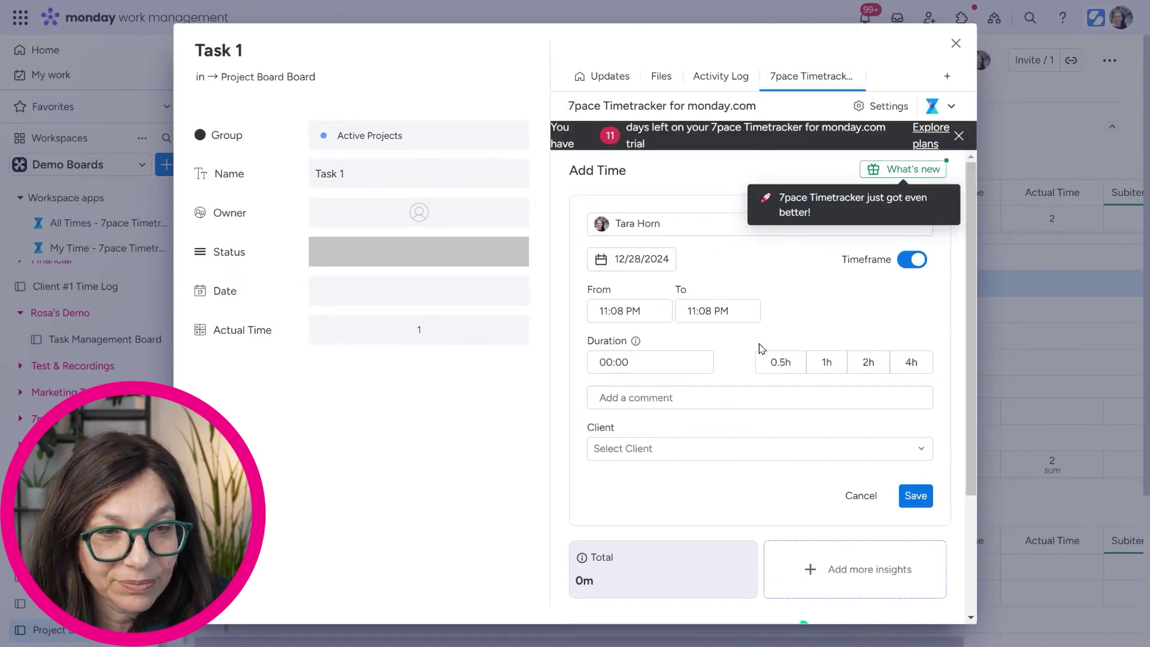
pyautogui.click(785, 366)
pyautogui.click(706, 451)
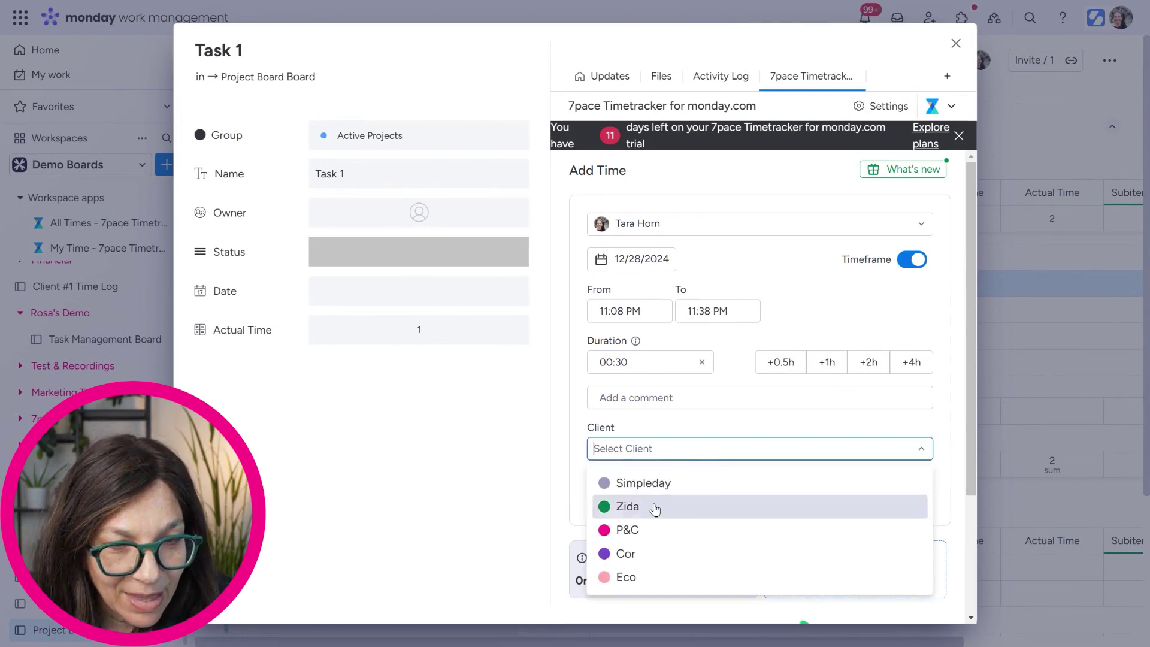
pyautogui.click(660, 506)
pyautogui.click(924, 504)
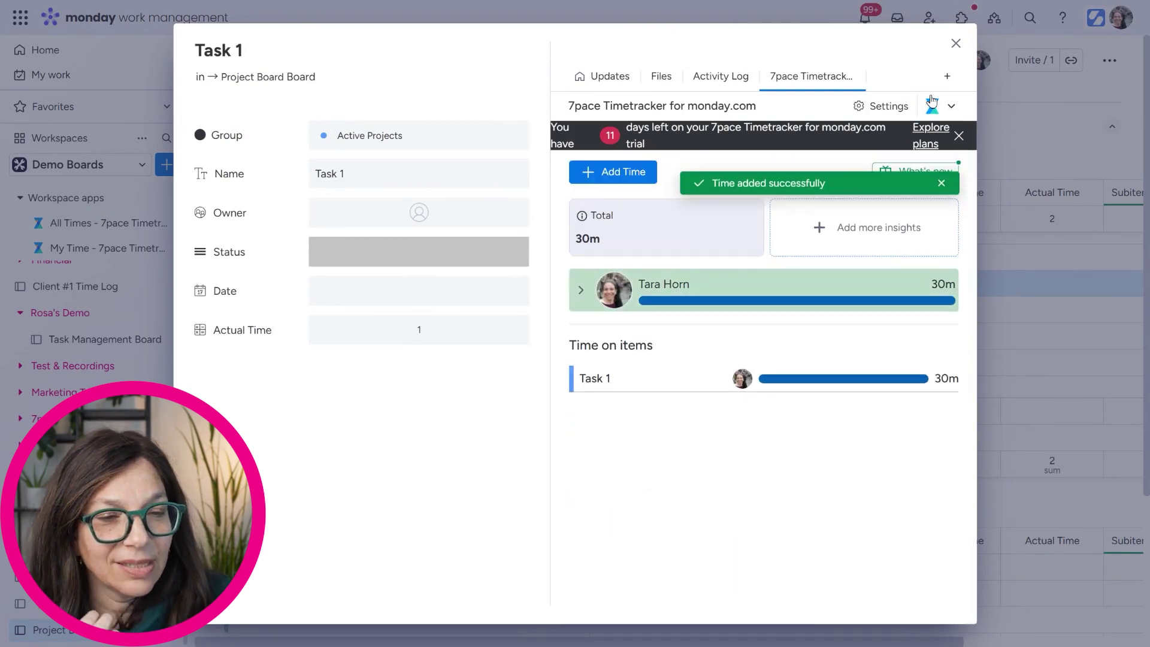
pyautogui.click(956, 45)
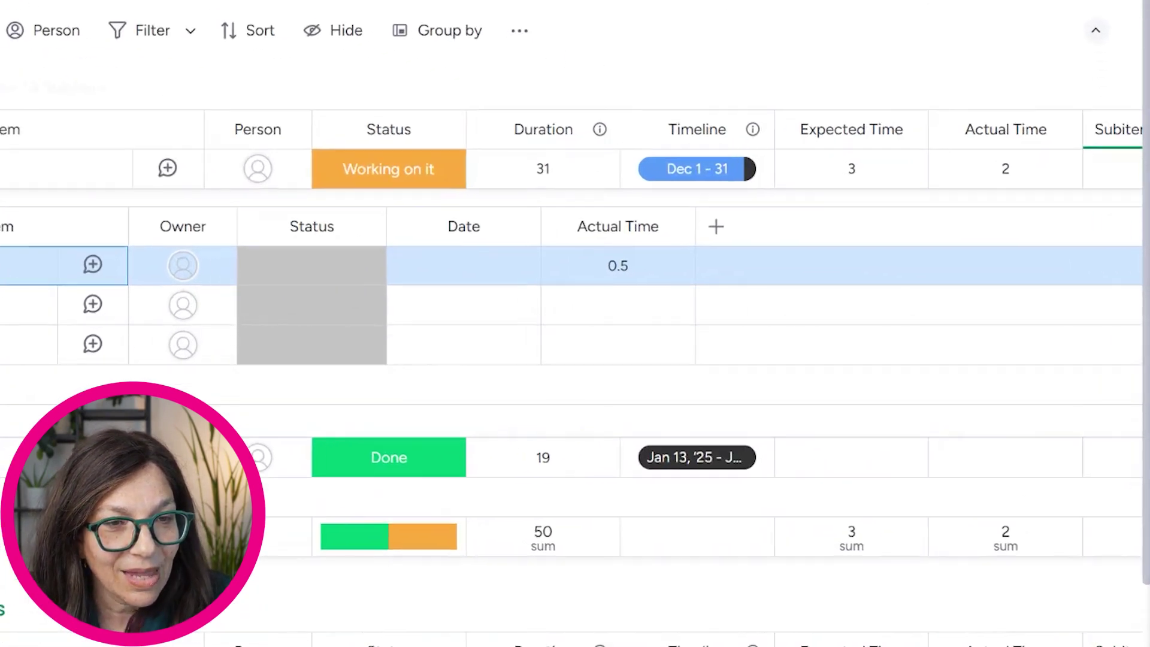
pyautogui.hscroll(5, 575, 269)
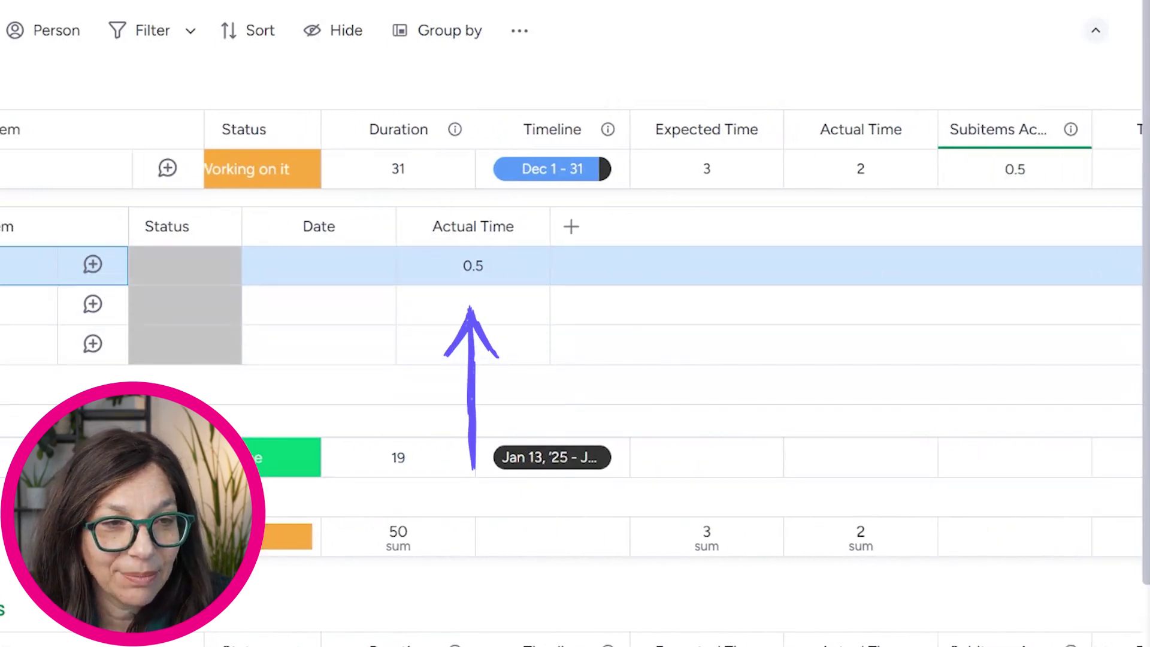
pyautogui.hscroll(6, 575, 329)
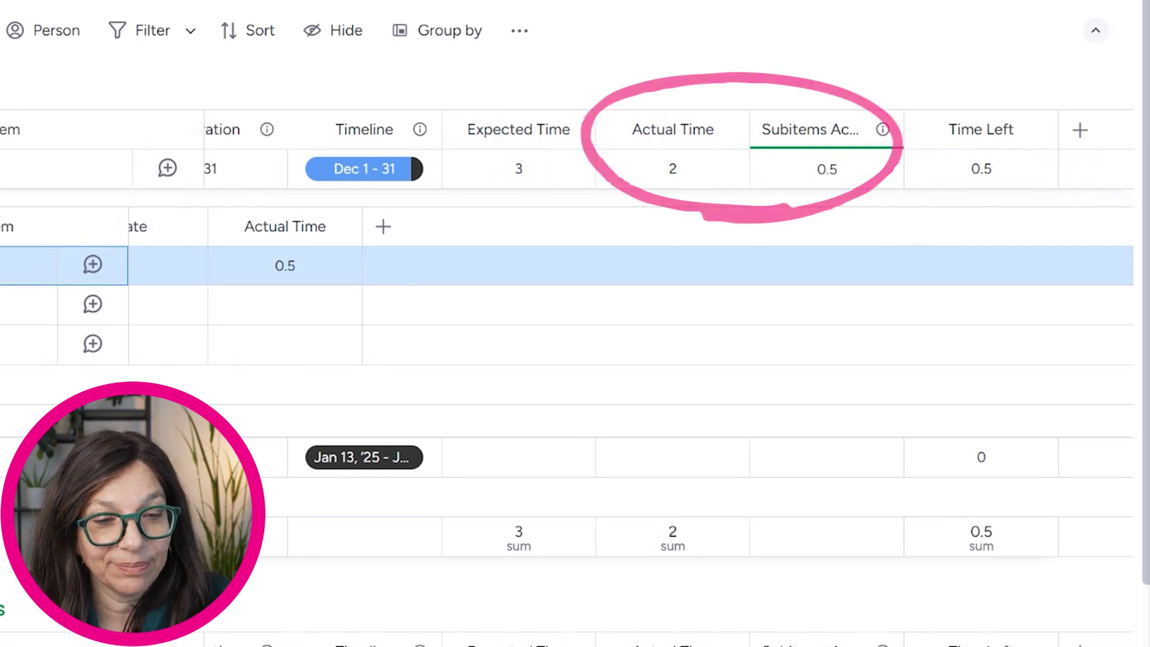
pyautogui.hscroll(-5, 599, 270)
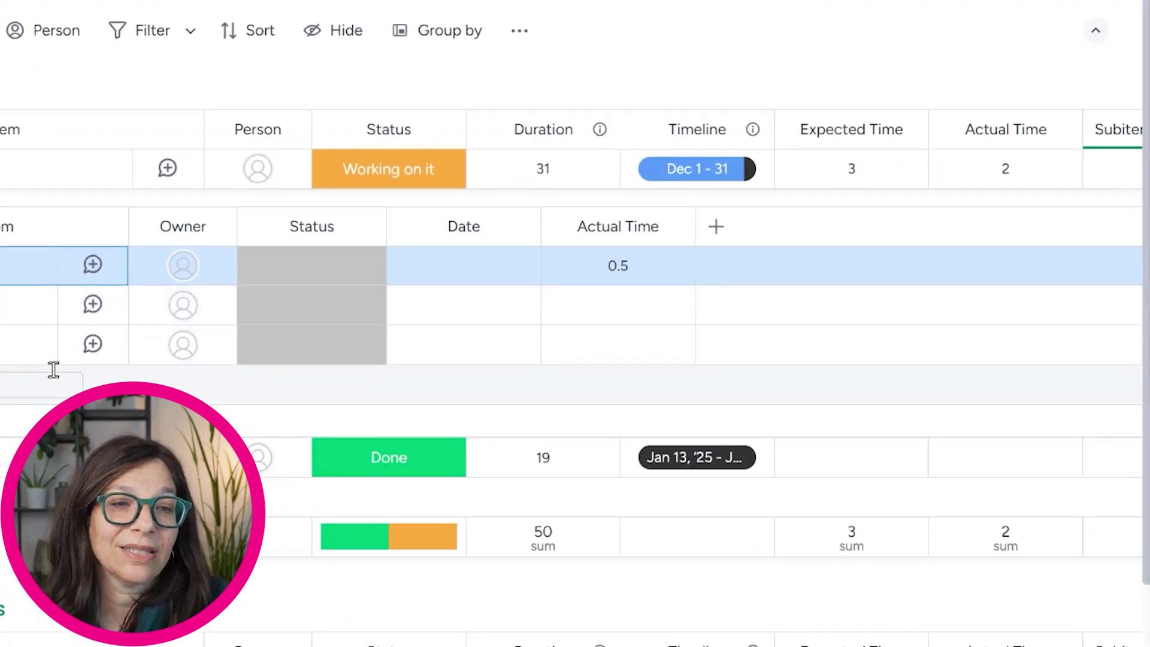
pyautogui.hscroll(5, 635, 377)
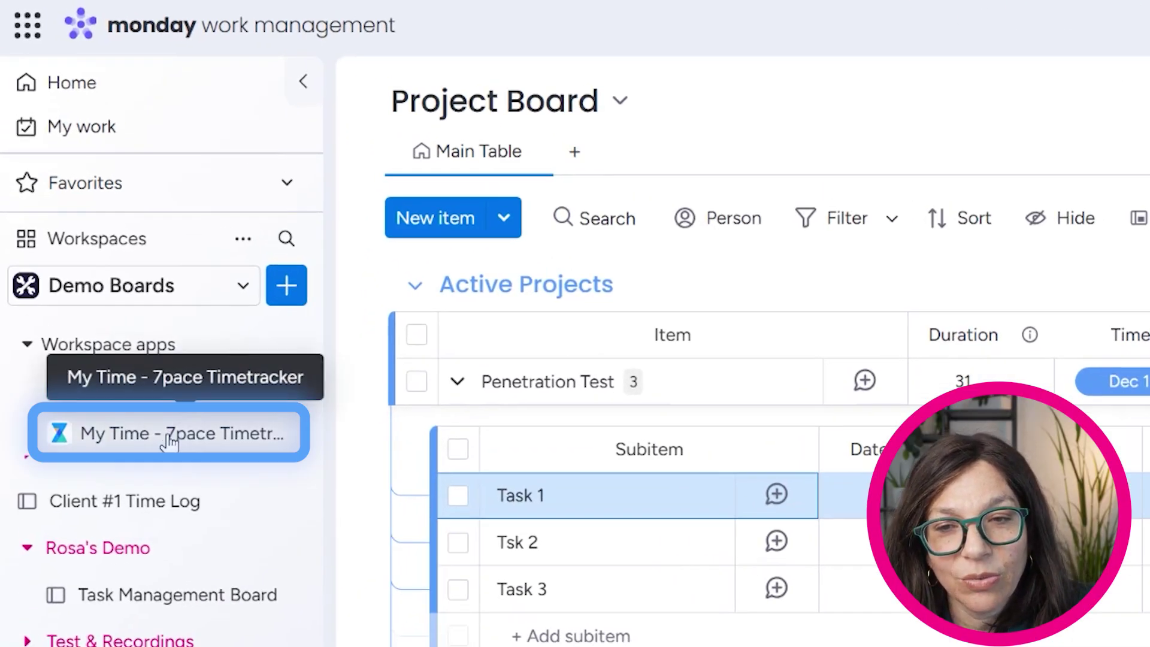
# Step: View My Time's Weekly and Timesheet layouts, then go to the All Times worklog list
pyautogui.click(168, 440)
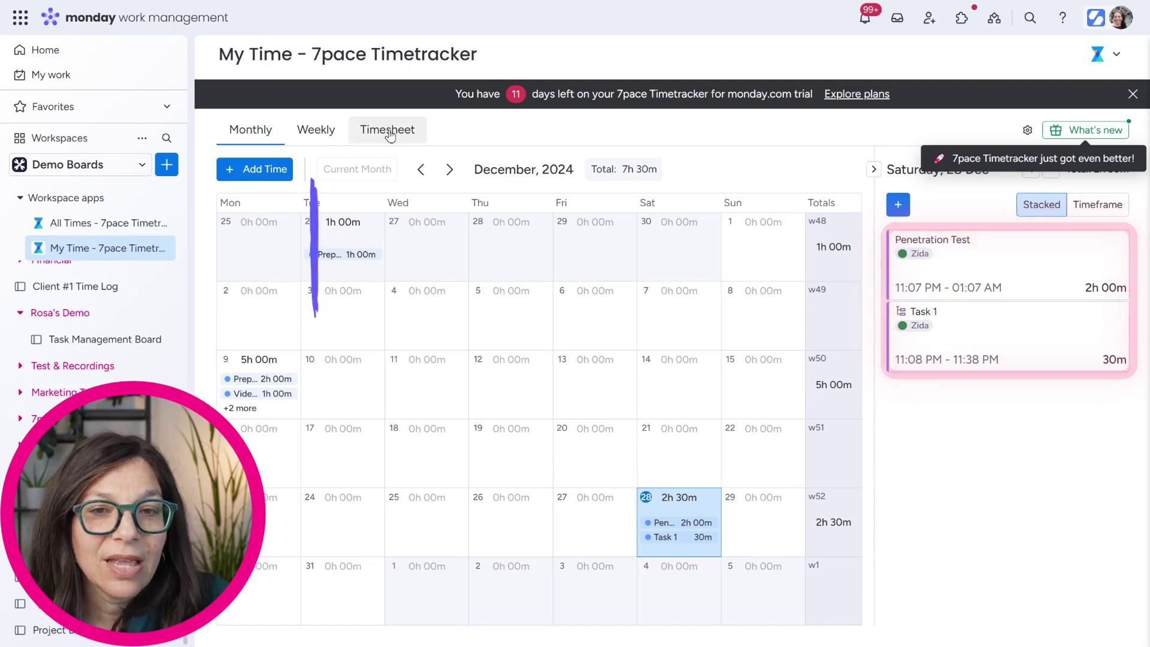
pyautogui.click(330, 141)
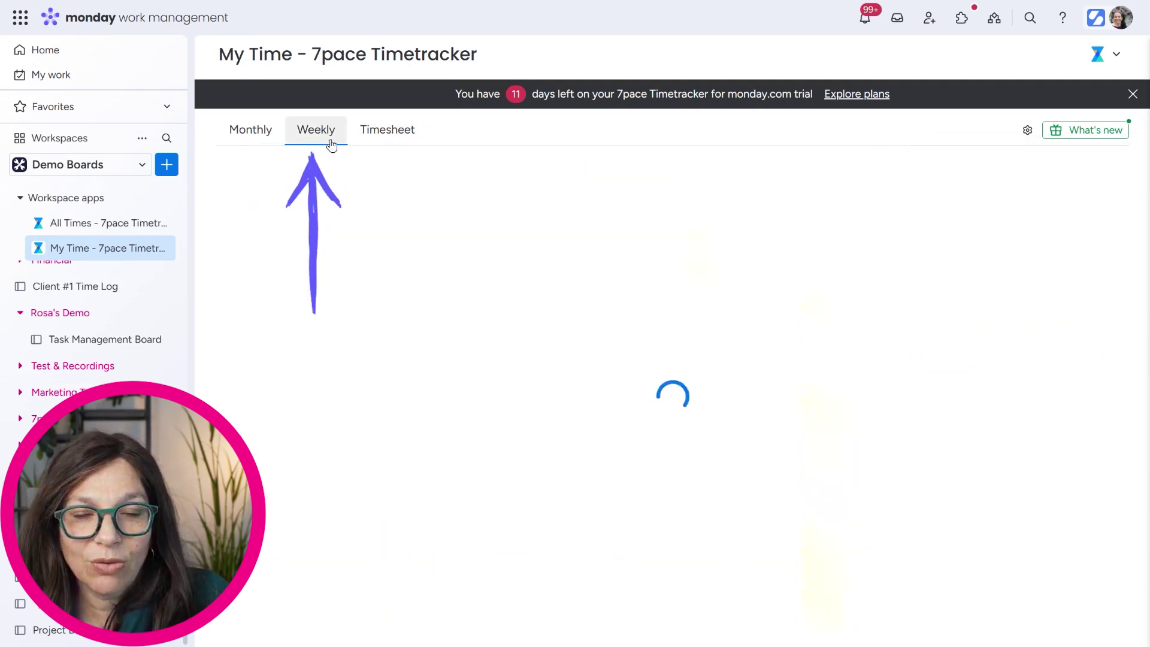
pyautogui.click(388, 130)
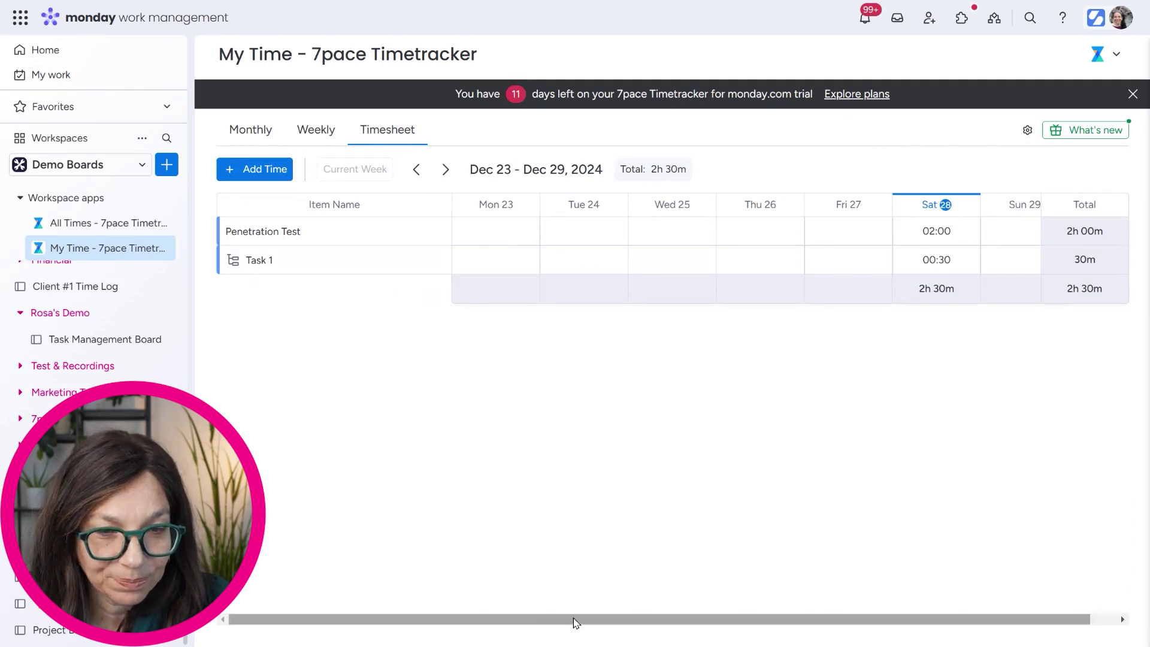
pyautogui.moveTo(575, 621); pyautogui.dragTo(782, 595)
pyautogui.click(71, 222)
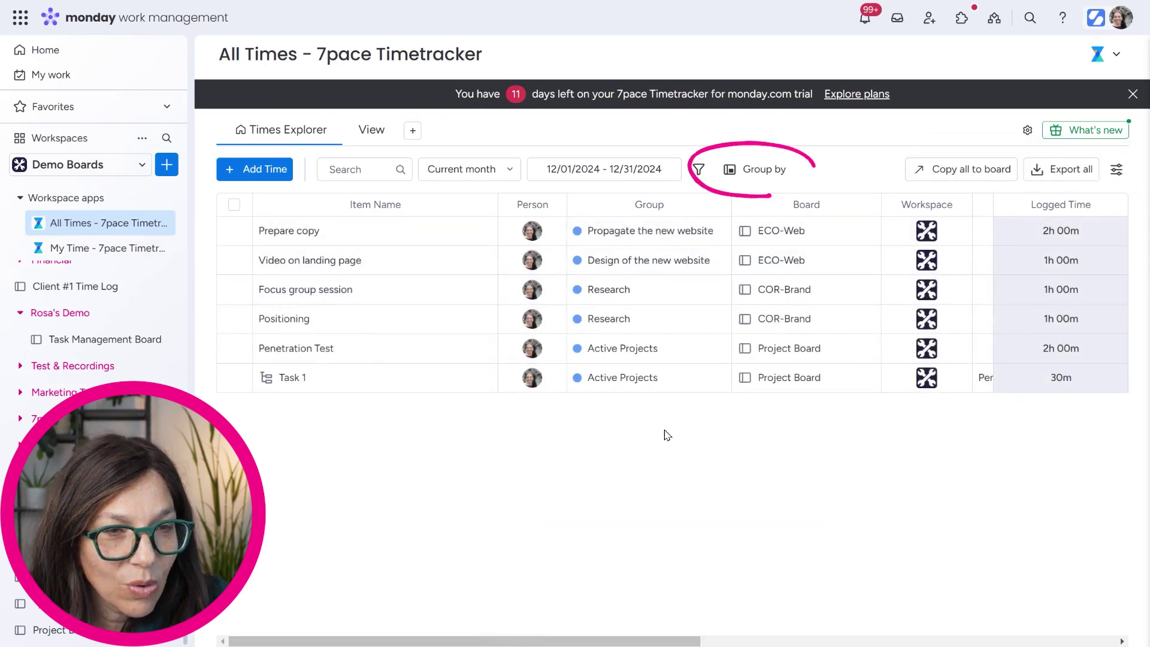
# Step: Group the All Times worklogs by Client and expand Zida's group totalling 2h 30m
pyautogui.click(742, 171)
pyautogui.click(773, 250)
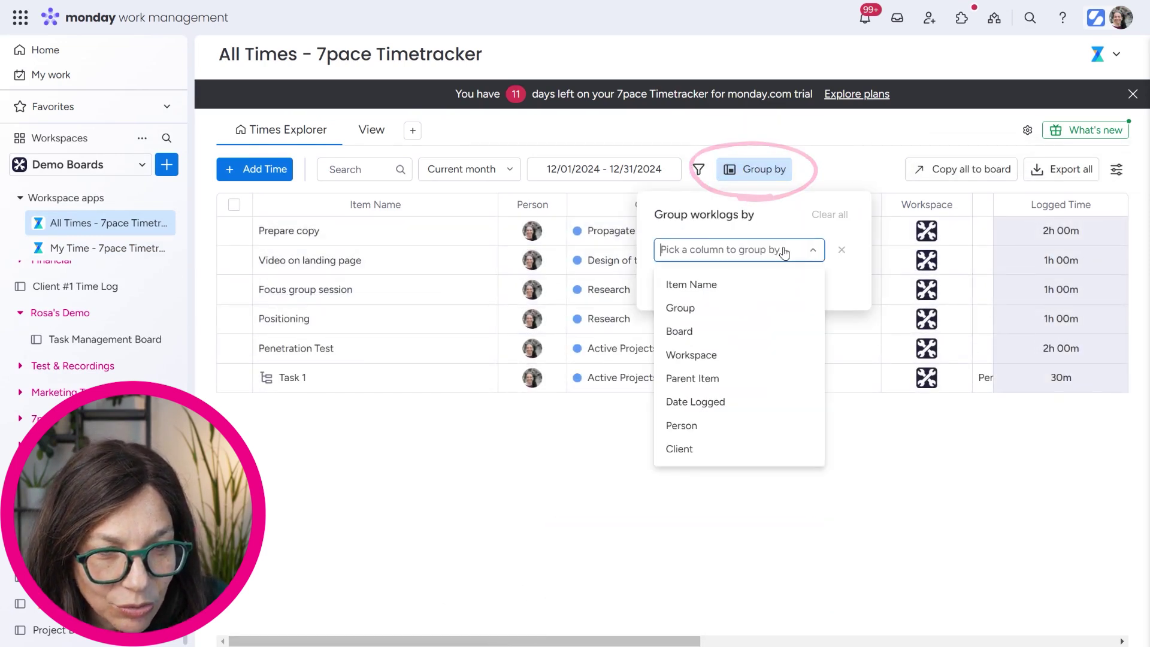
pyautogui.click(713, 450)
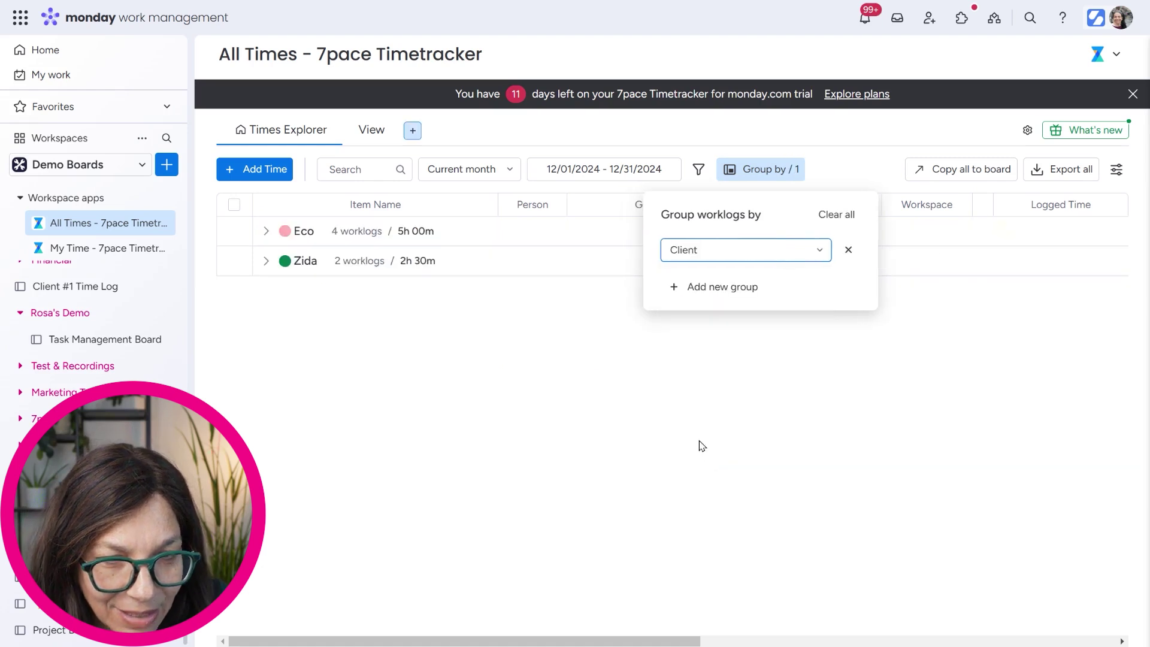
pyautogui.click(492, 398)
pyautogui.click(266, 261)
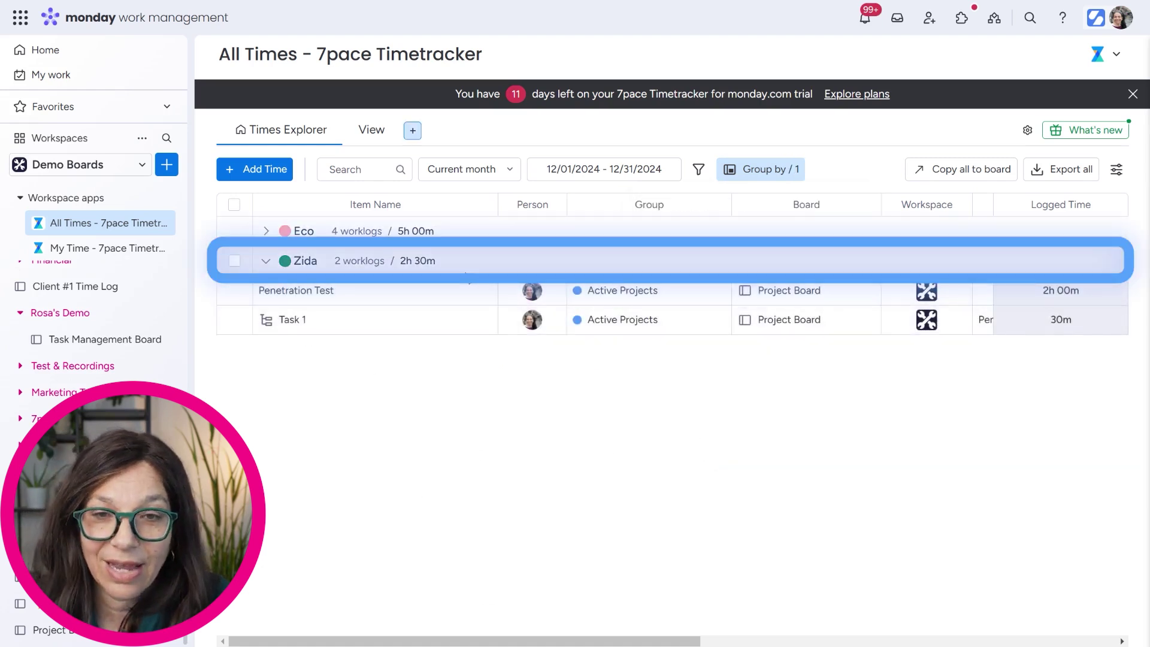
pyautogui.moveTo(567, 642); pyautogui.dragTo(451, 629)
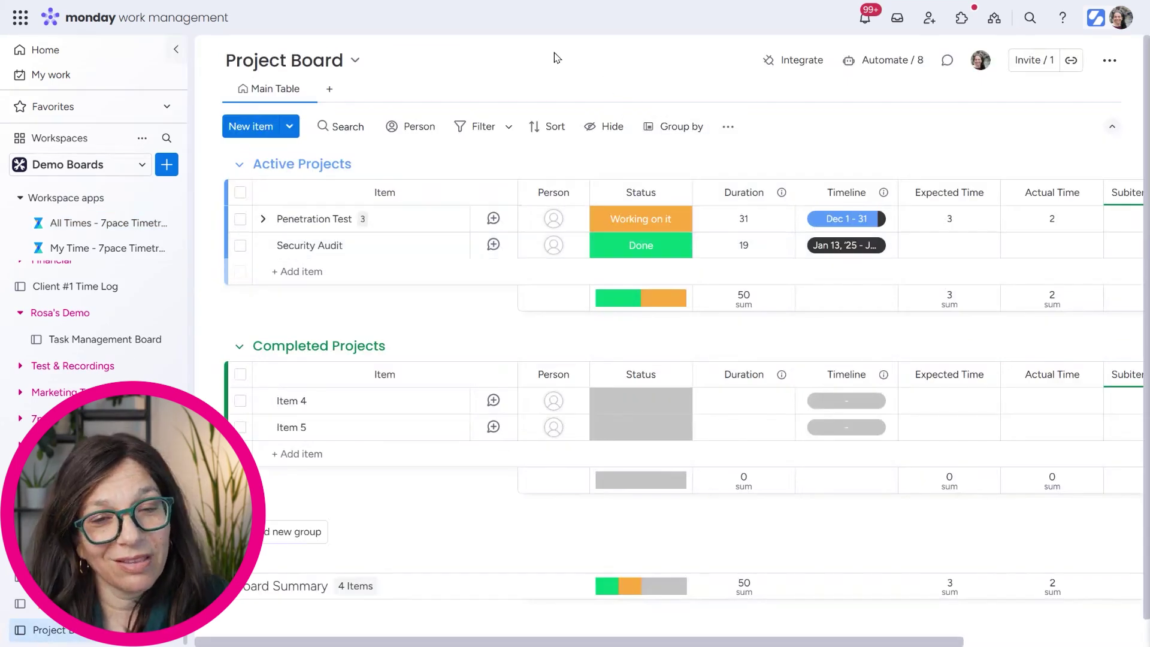
# Step: Add a Blank dashboard view with a widened Chart widget titled 'Project Status'
pyautogui.click(330, 90)
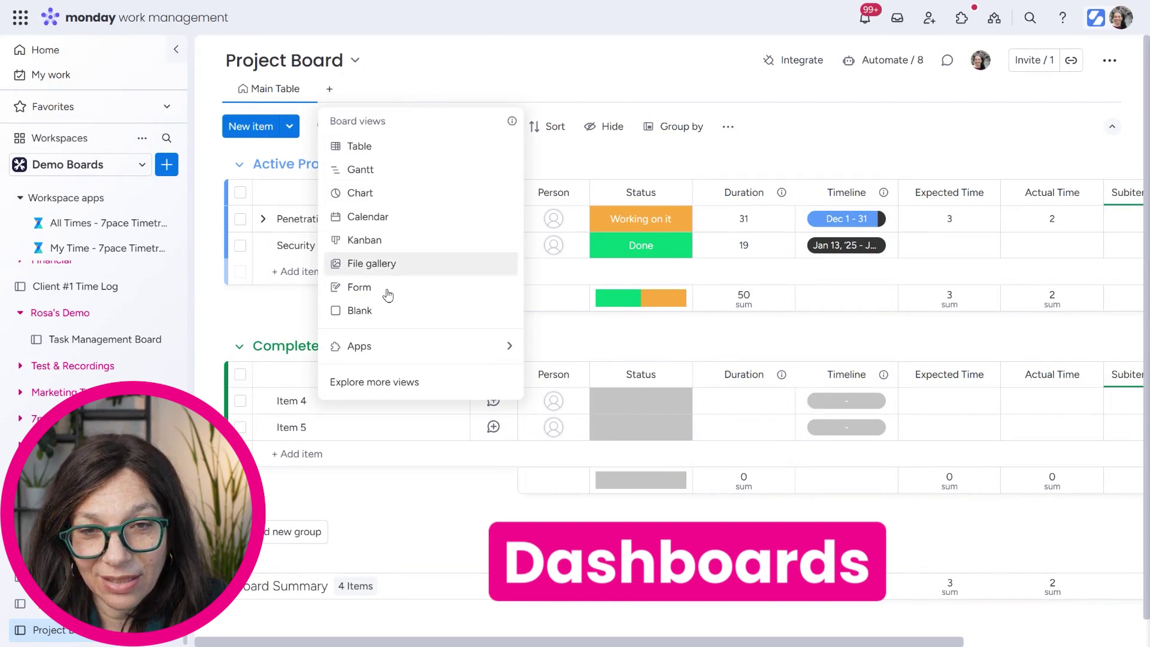
pyautogui.click(392, 310)
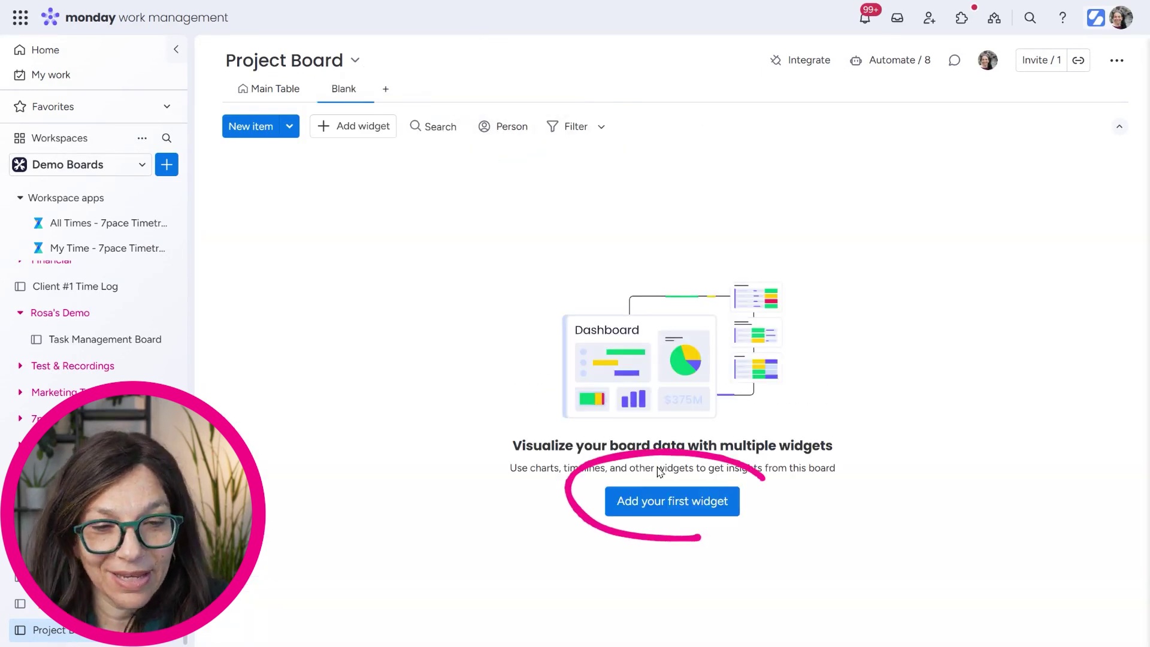
pyautogui.click(669, 500)
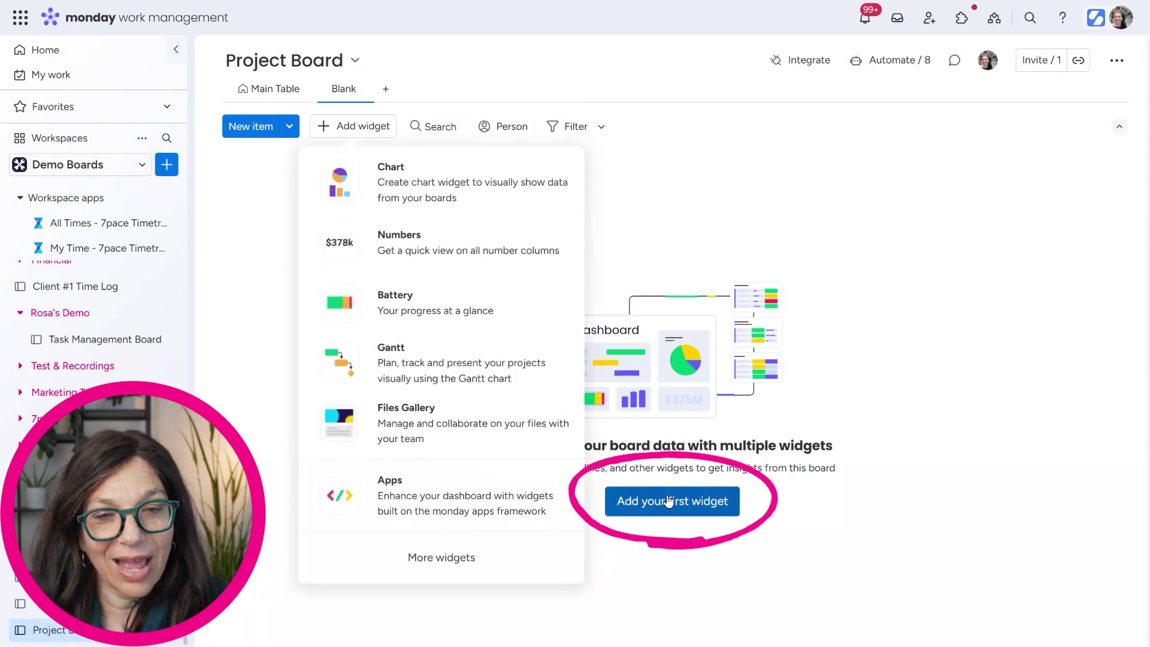
pyautogui.click(461, 207)
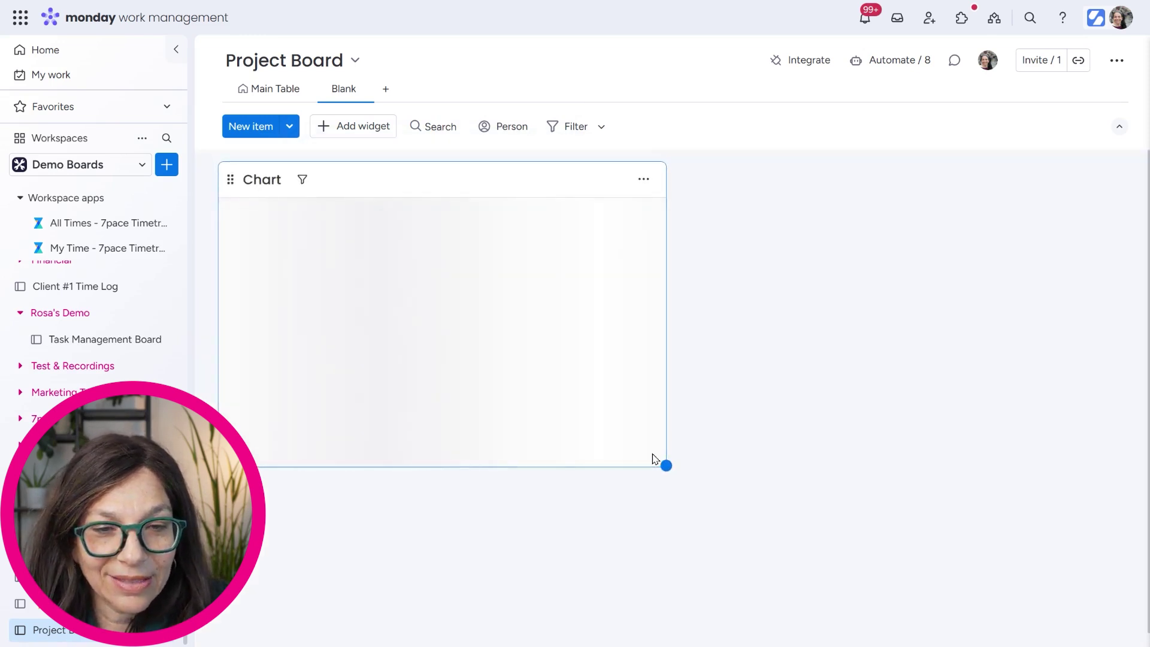
pyautogui.moveTo(666, 462); pyautogui.dragTo(705, 463)
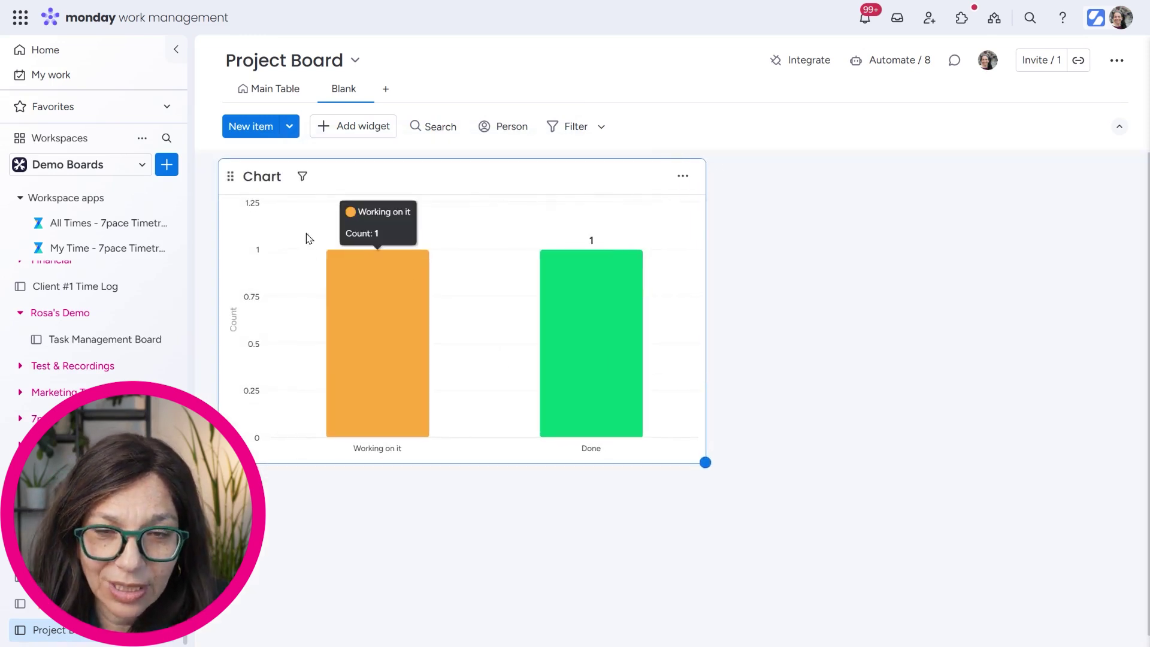
pyautogui.click(256, 176)
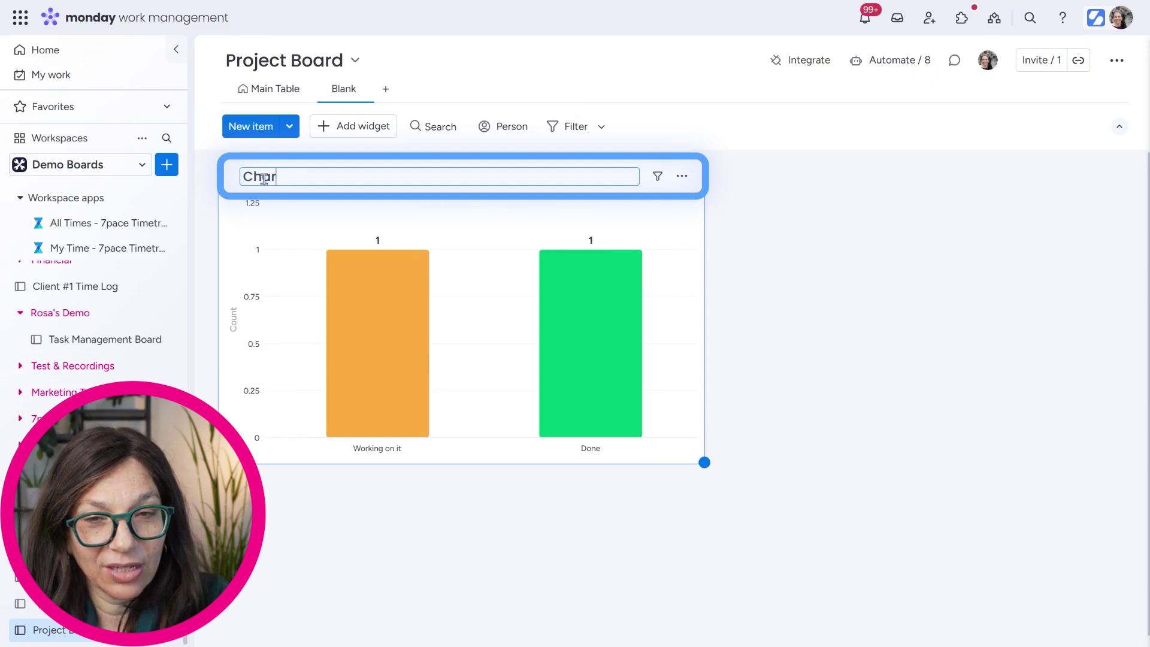
pyautogui.press('BackSpace')
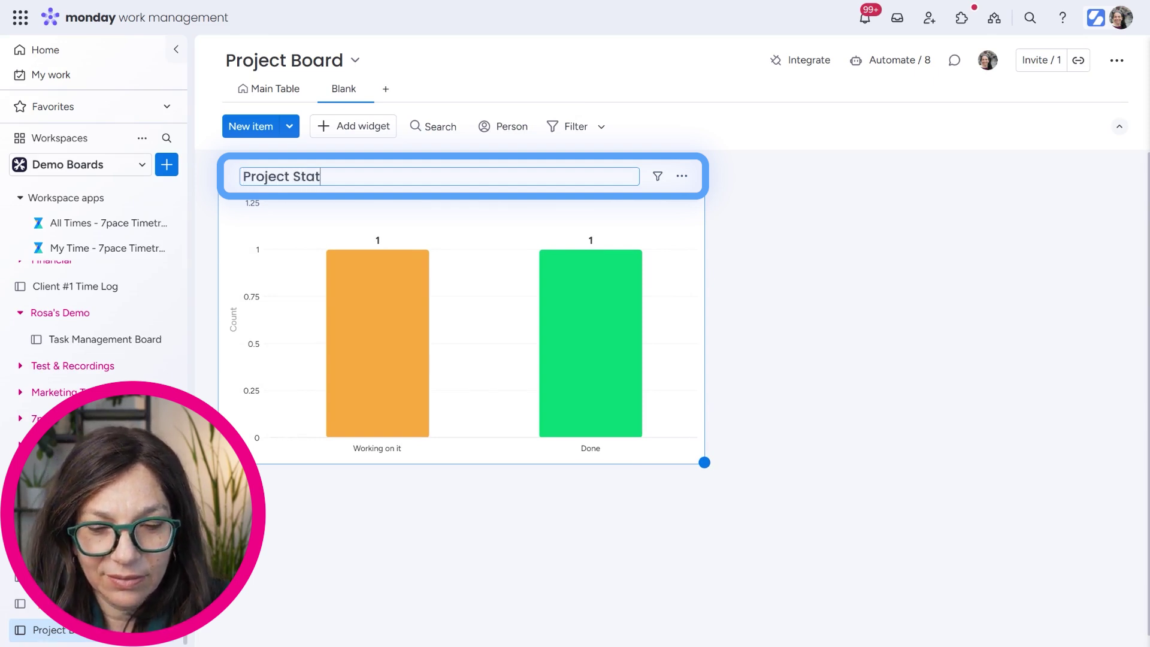
pyautogui.click(847, 231)
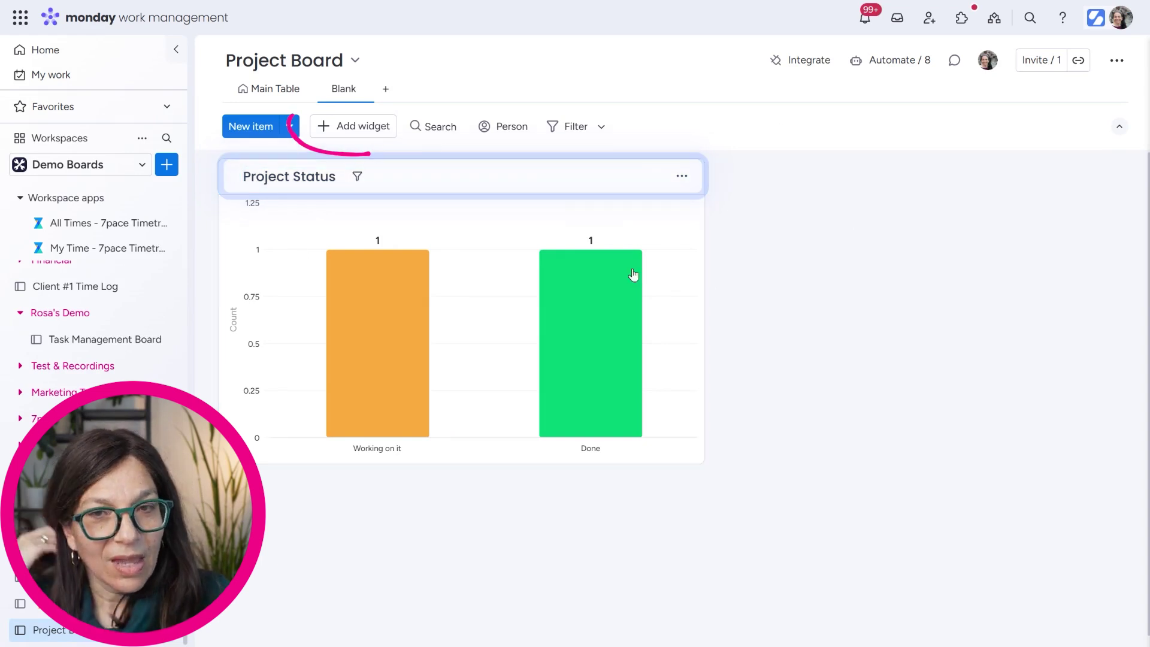
# Step: Add a Numbers widget that totals the Expected Time column instead of Duration
pyautogui.click(337, 129)
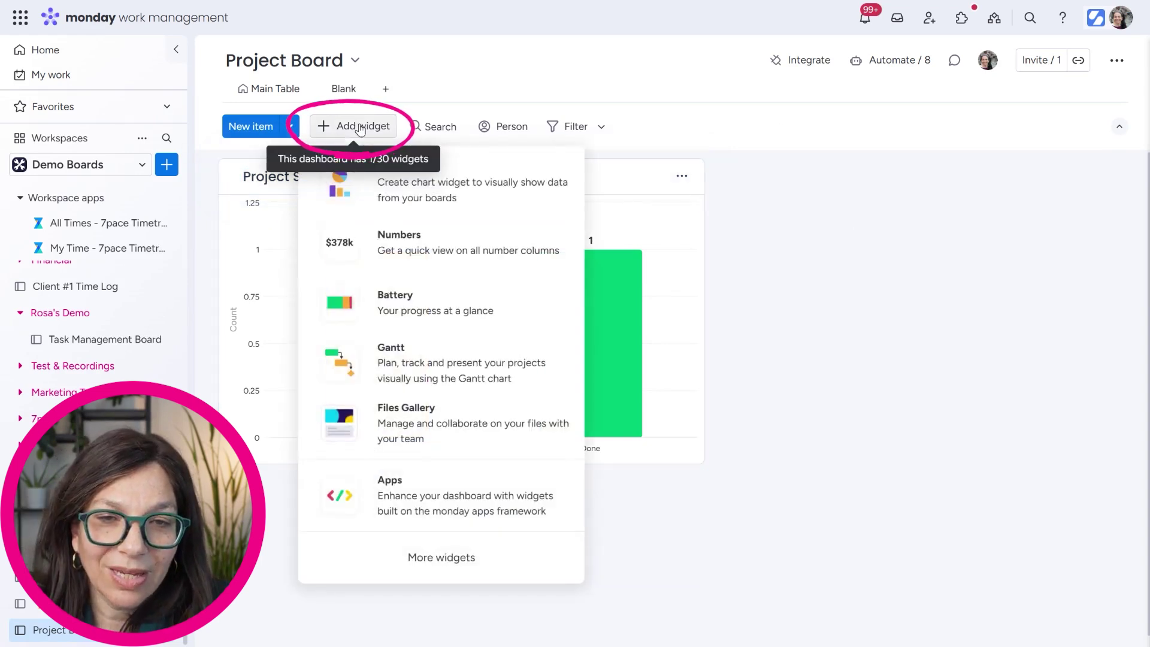
pyautogui.click(421, 255)
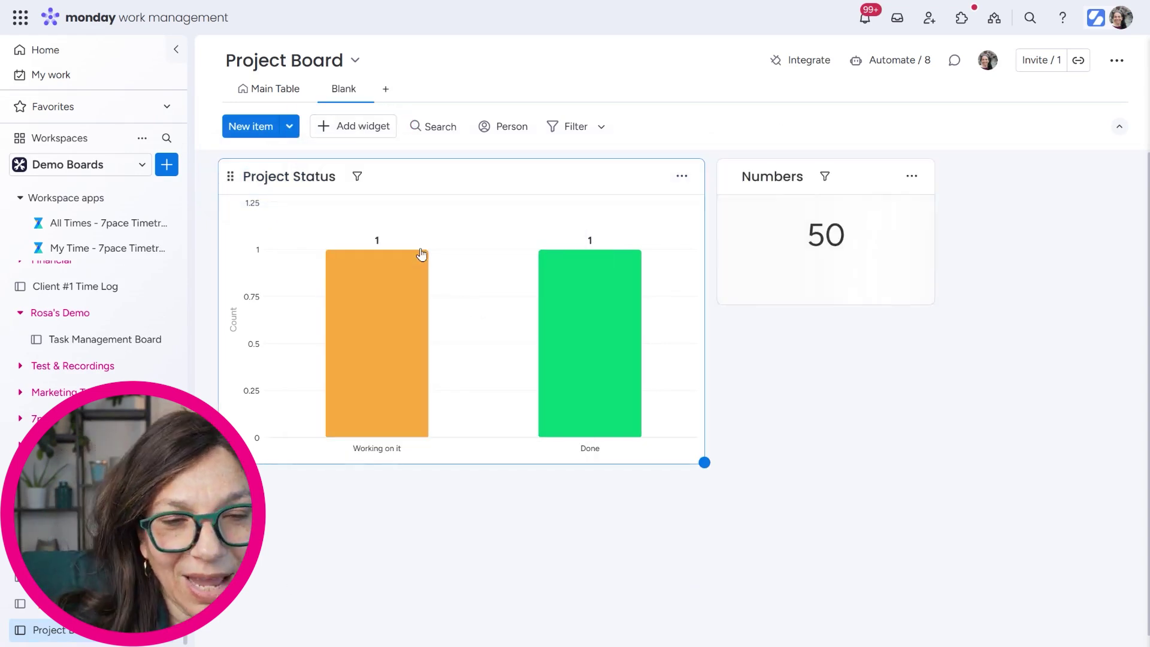
pyautogui.click(911, 177)
pyautogui.click(860, 241)
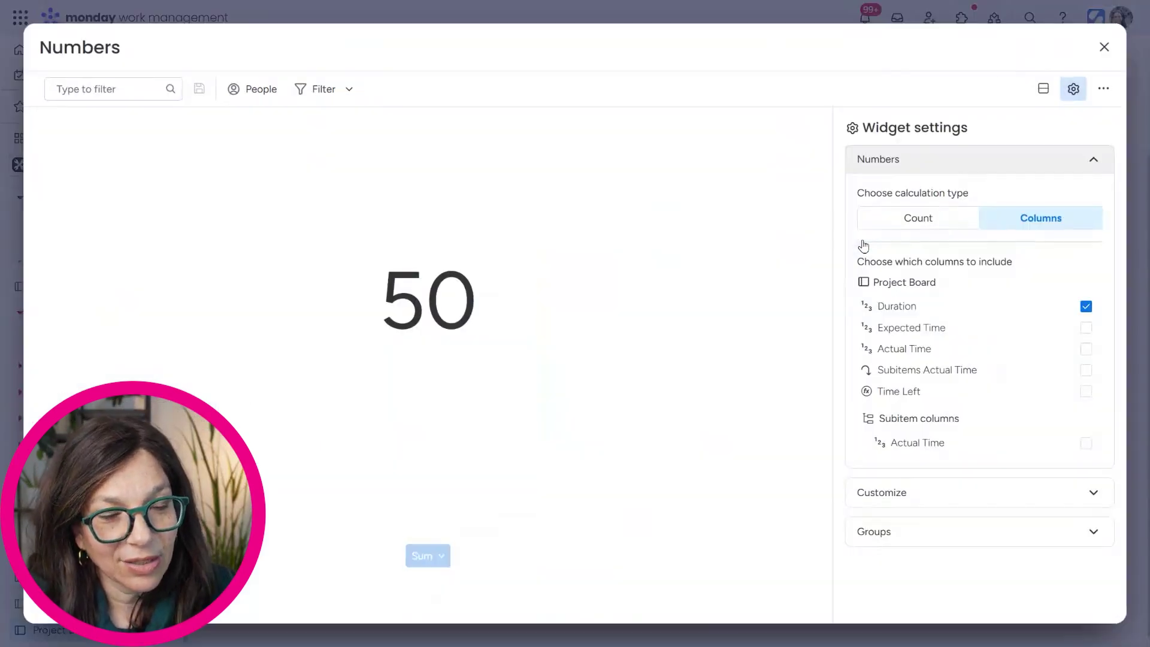
pyautogui.click(1086, 306)
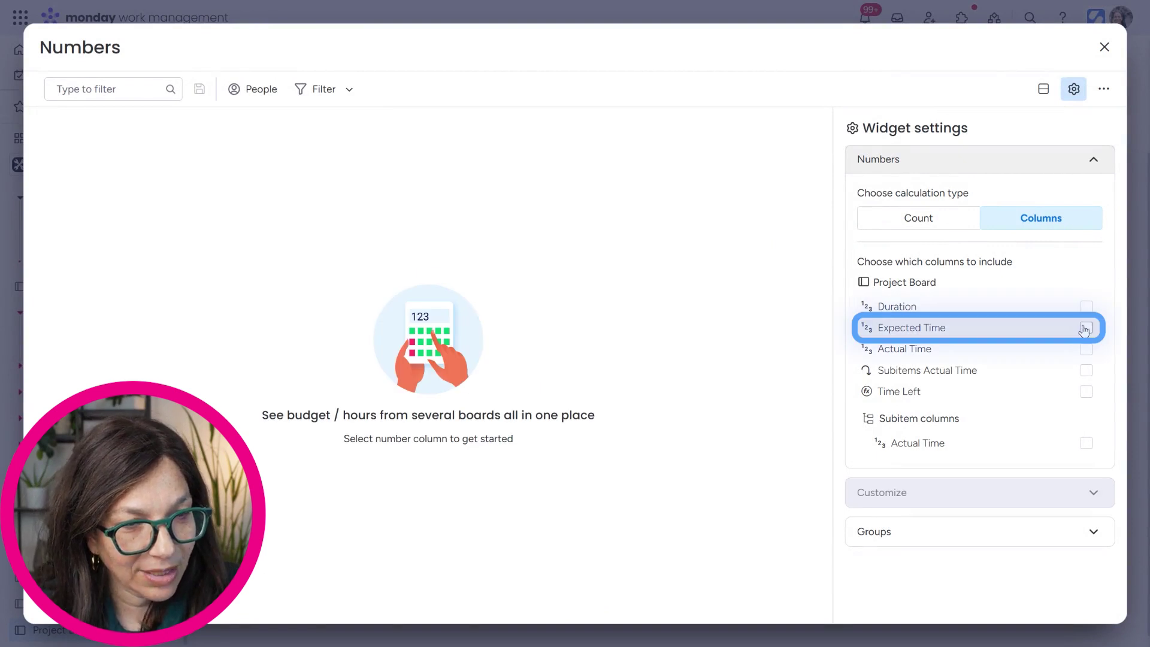
pyautogui.click(1086, 328)
# Step: Give the number a custom 'Hours' unit placed after the value, showing 3 Hours
pyautogui.click(439, 554)
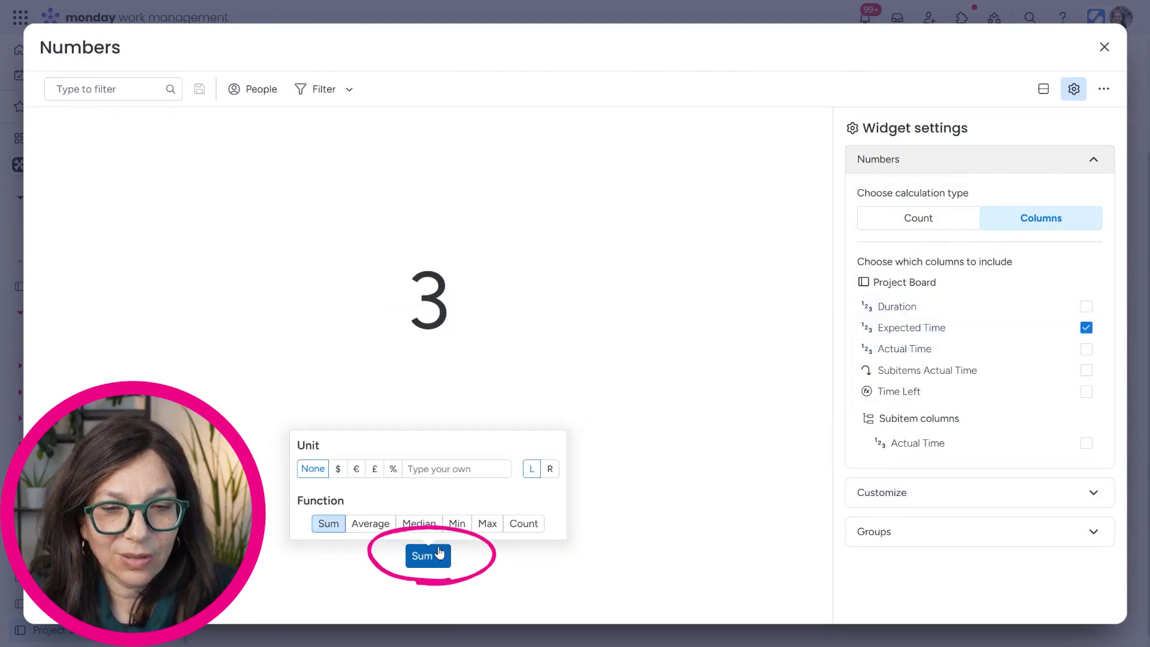
pyautogui.click(432, 468)
pyautogui.write('h')
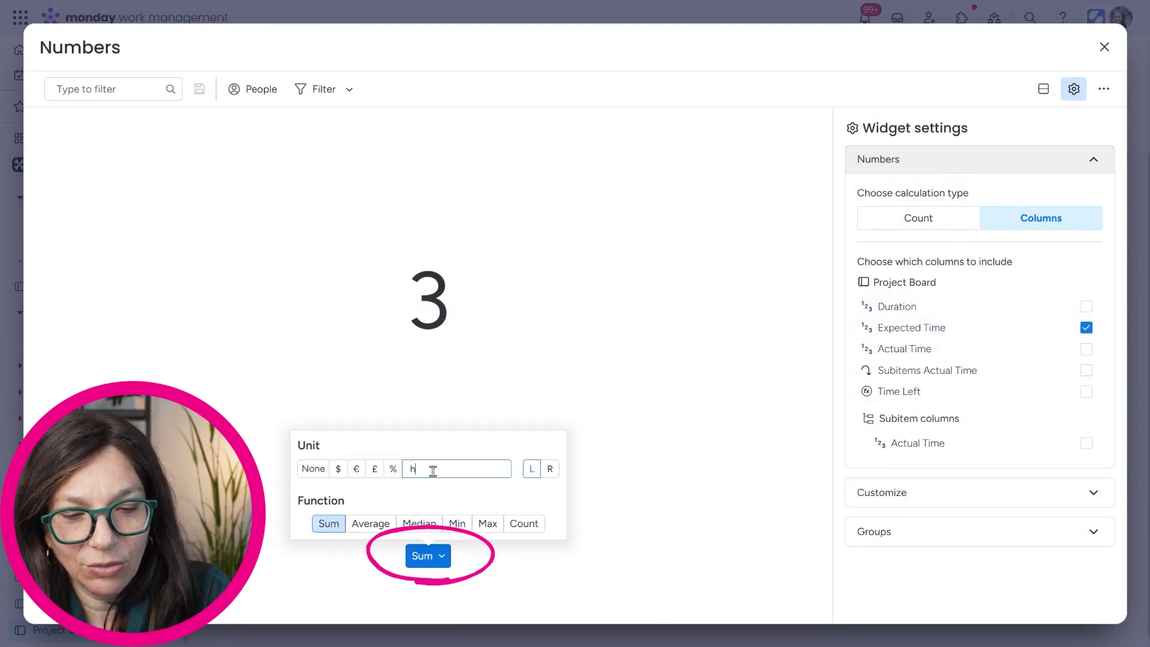
pyautogui.press('BackSpace')
pyautogui.write('Hours')
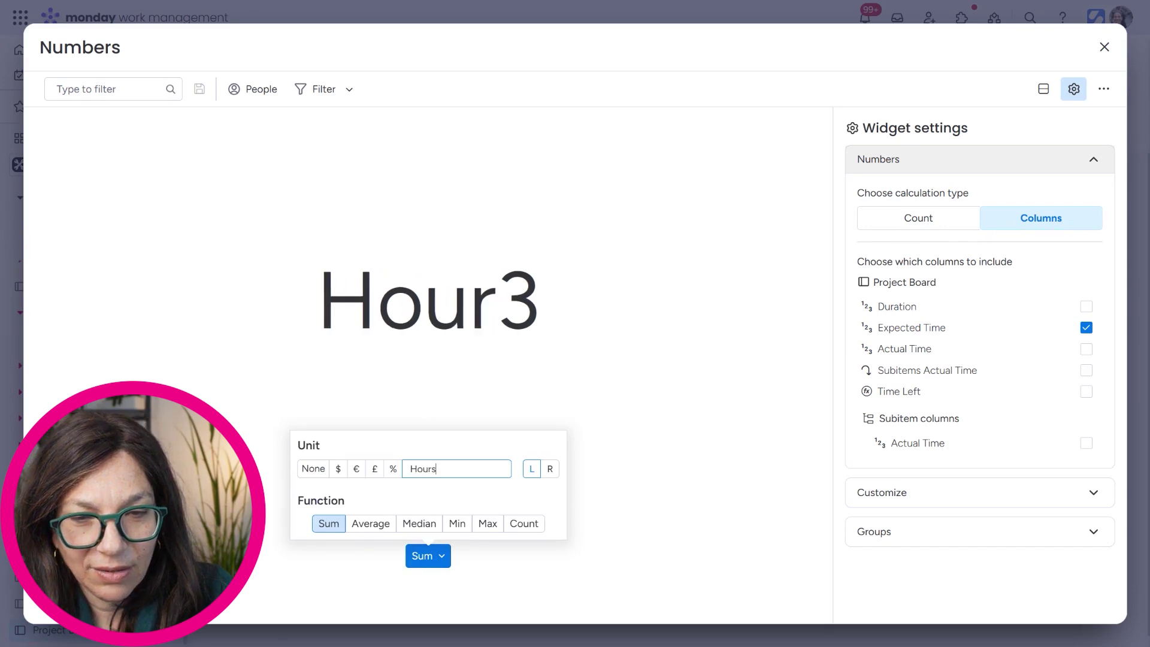
pyautogui.click(647, 480)
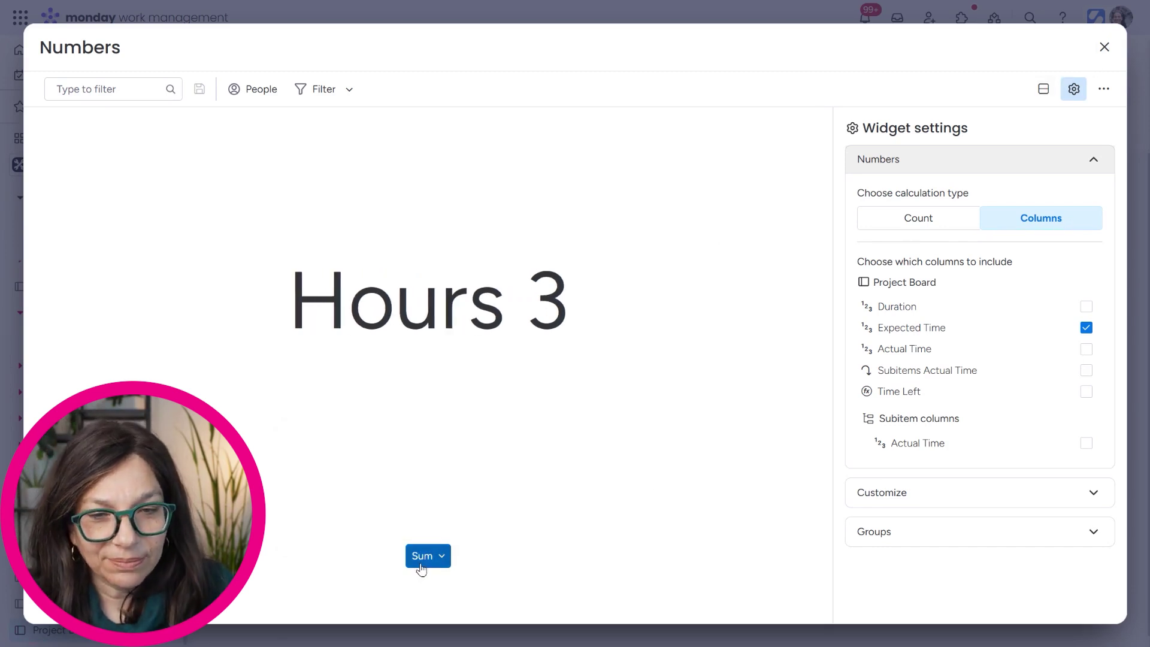
pyautogui.click(422, 563)
pyautogui.click(549, 472)
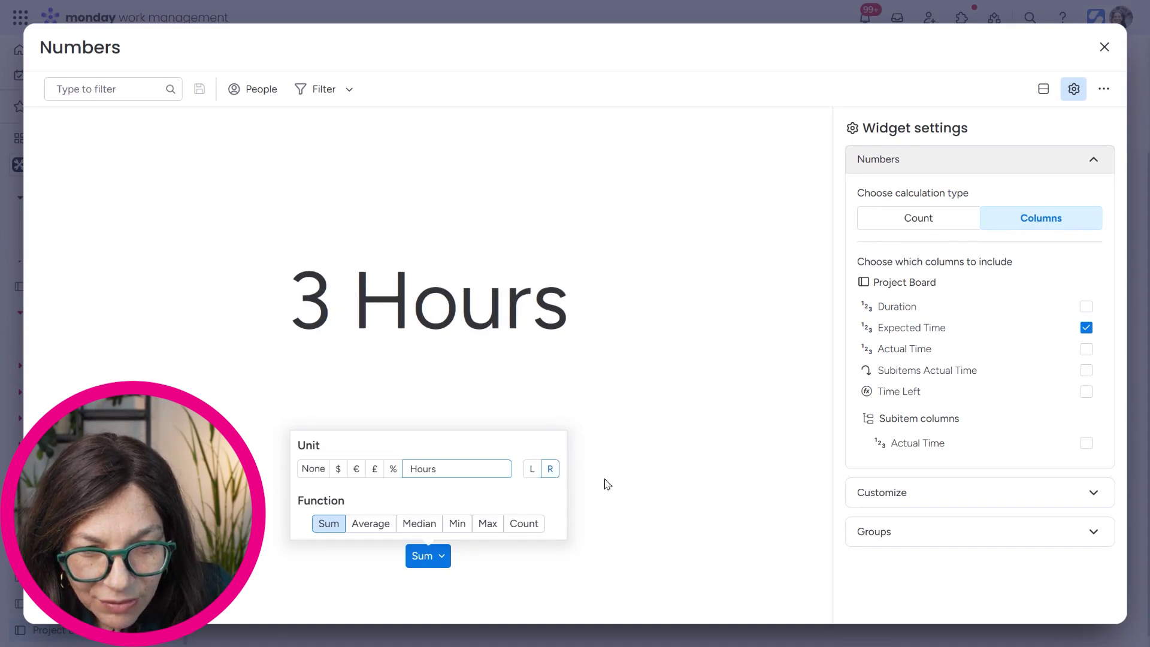
pyautogui.click(582, 602)
pyautogui.click(1105, 47)
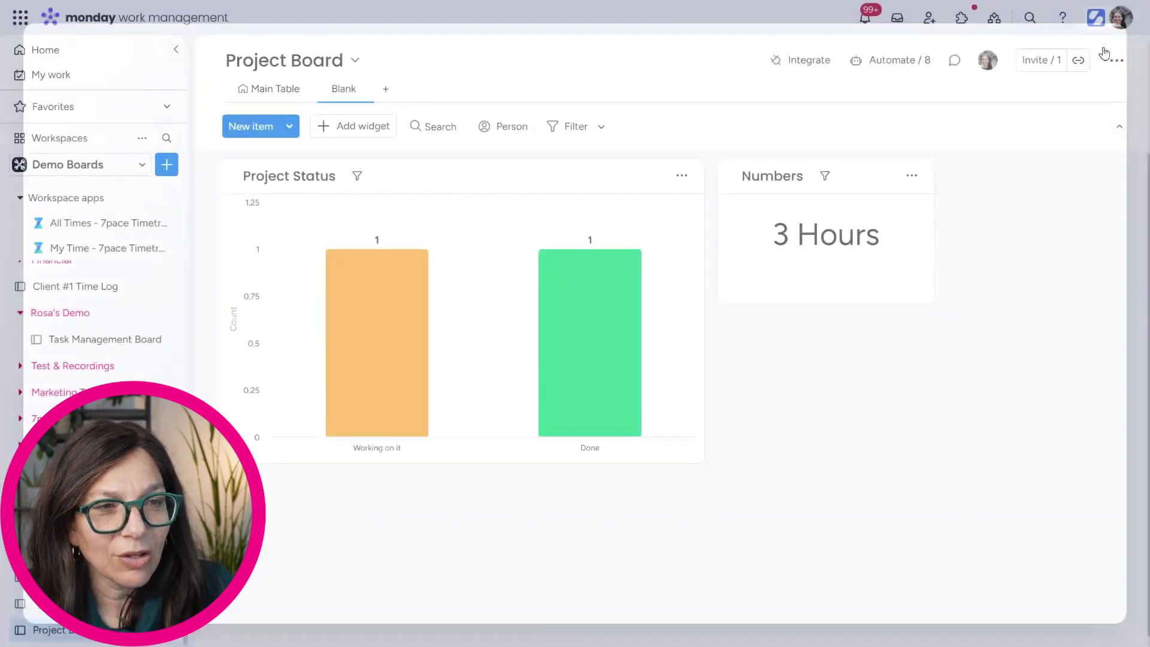
# Step: Rename the Numbers widget to 'Expected Time'
pyautogui.click(772, 175)
pyautogui.moveTo(812, 176); pyautogui.dragTo(742, 177)
pyautogui.write('Ex')
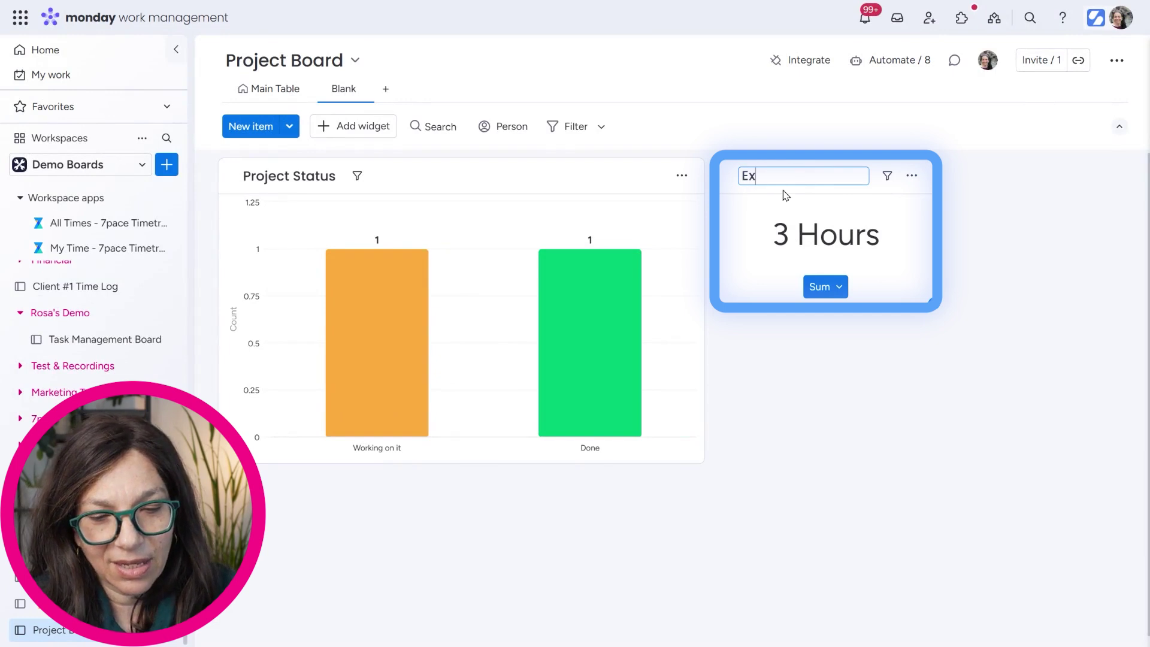
pyautogui.write('pected Time')
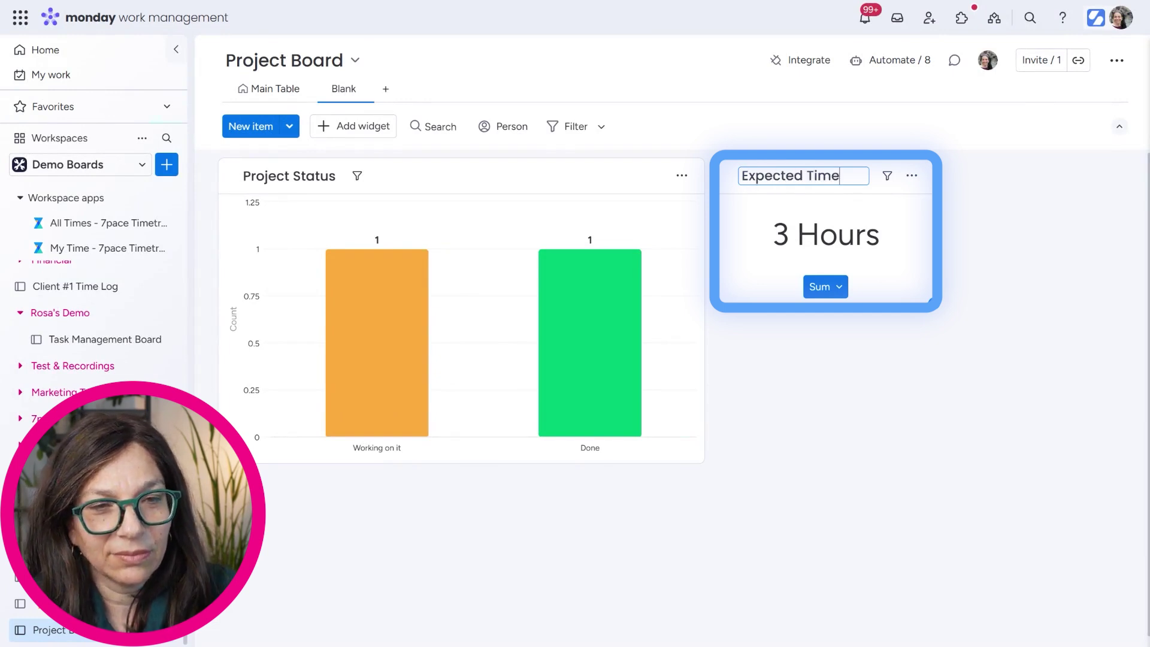
pyautogui.click(932, 372)
# Step: Duplicate it, make the copy sum Actual Time and Subitems Actual Time, and widen both widgets
pyautogui.click(911, 175)
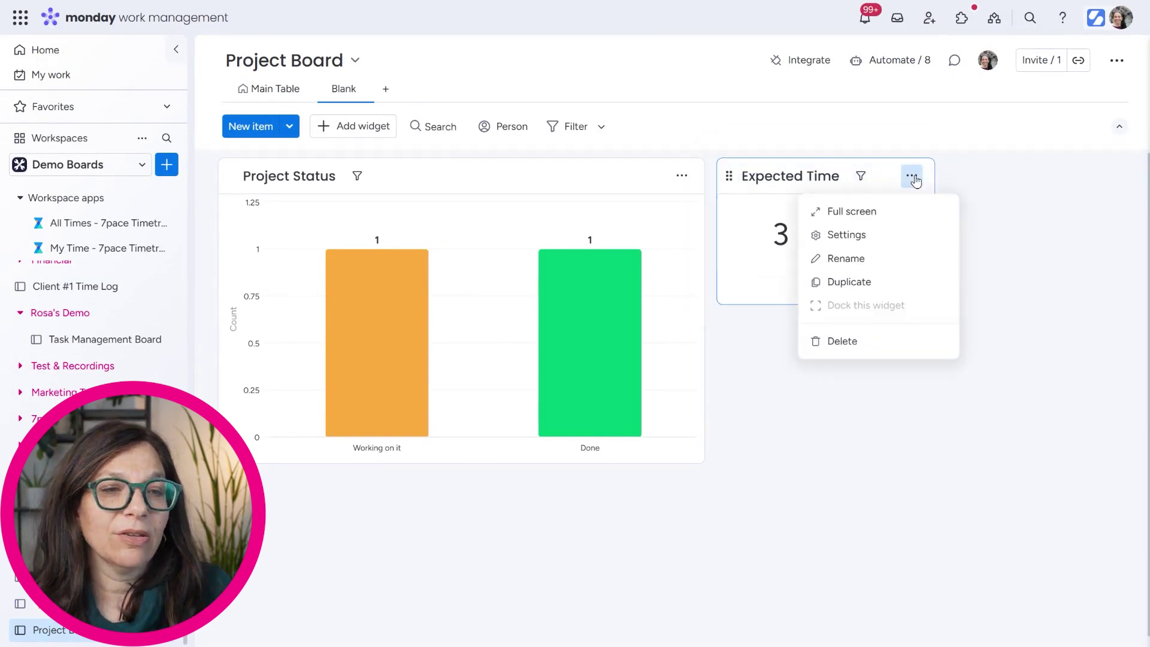
pyautogui.click(886, 283)
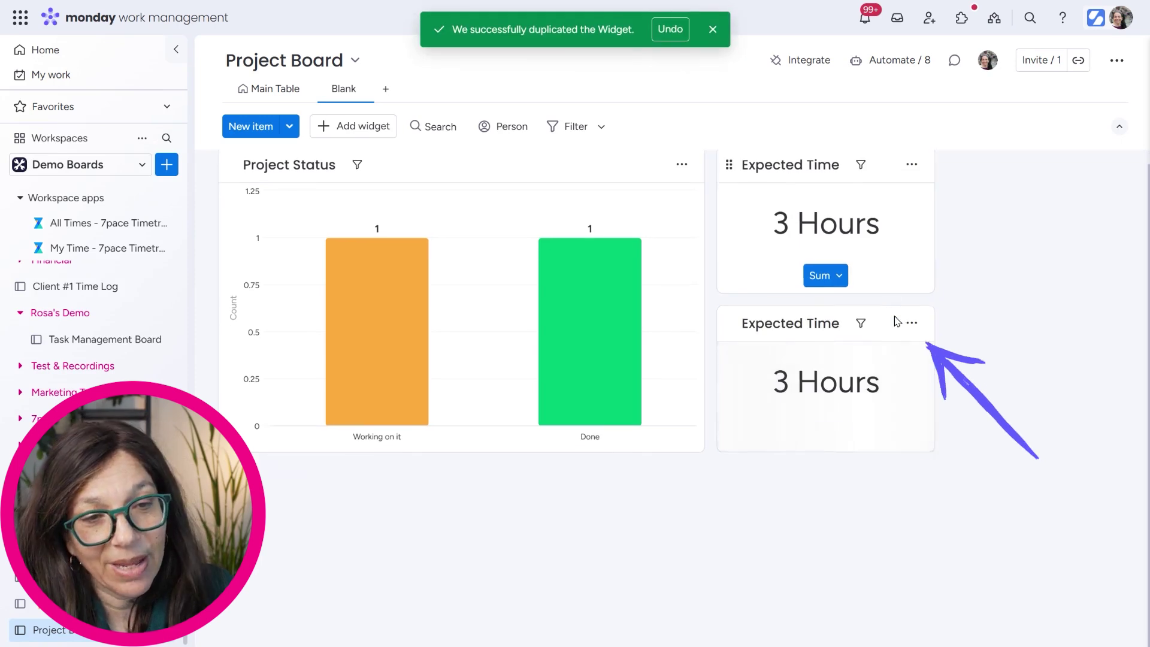
pyautogui.click(910, 325)
pyautogui.click(878, 381)
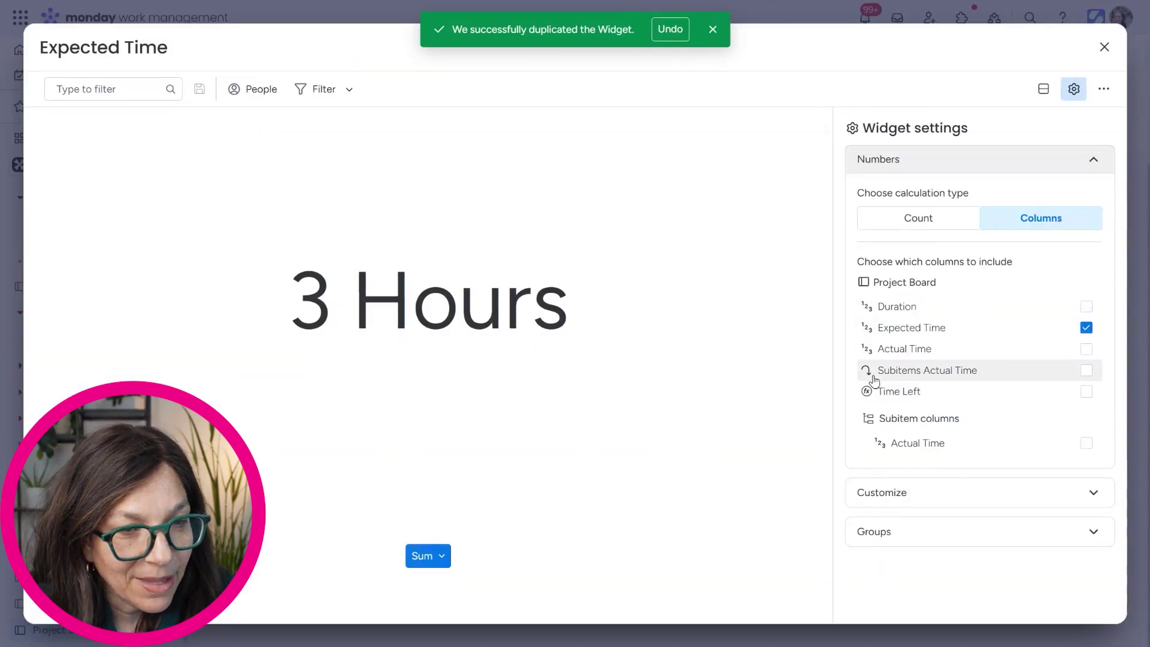
pyautogui.click(1086, 328)
pyautogui.click(1086, 349)
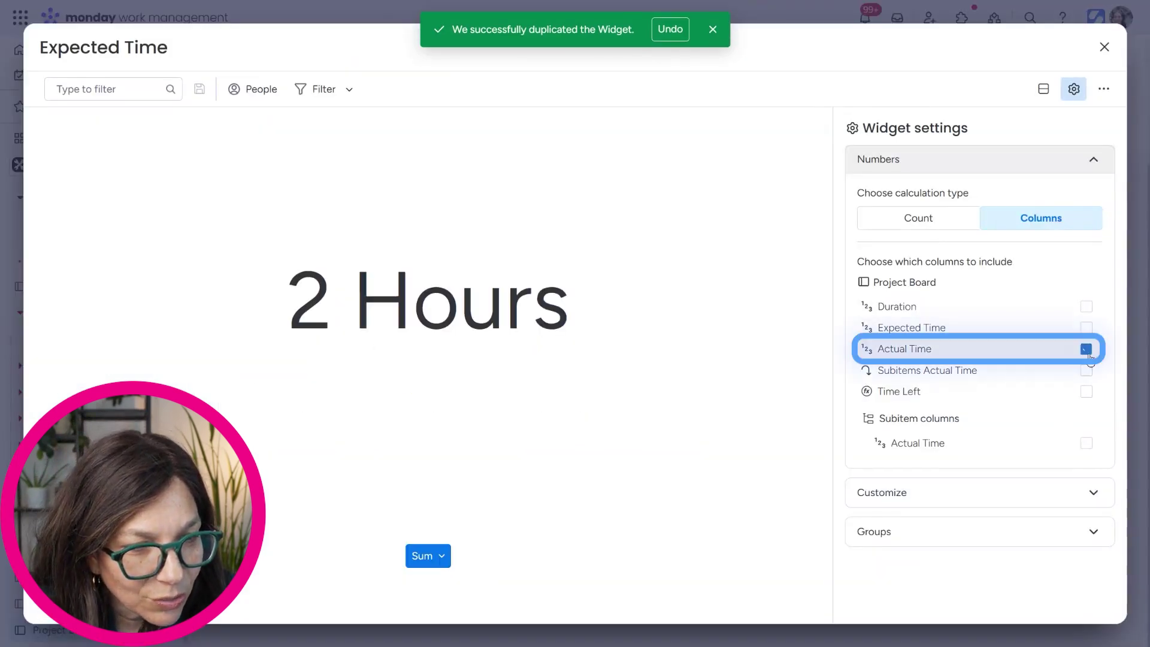
pyautogui.click(1087, 372)
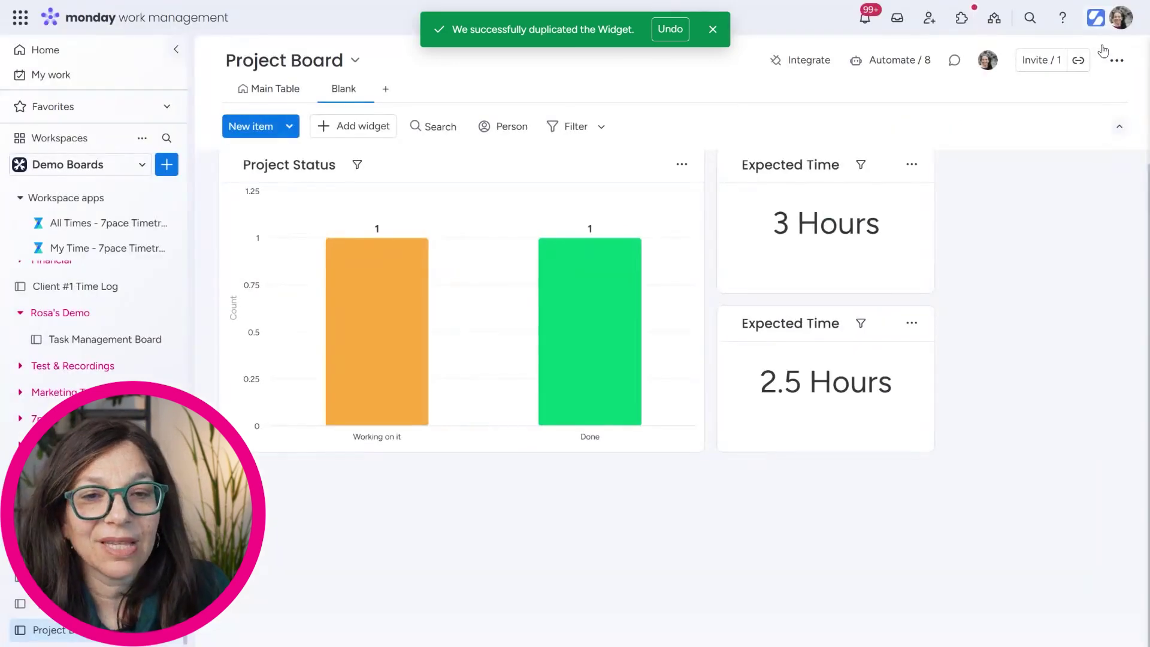
pyautogui.click(1104, 47)
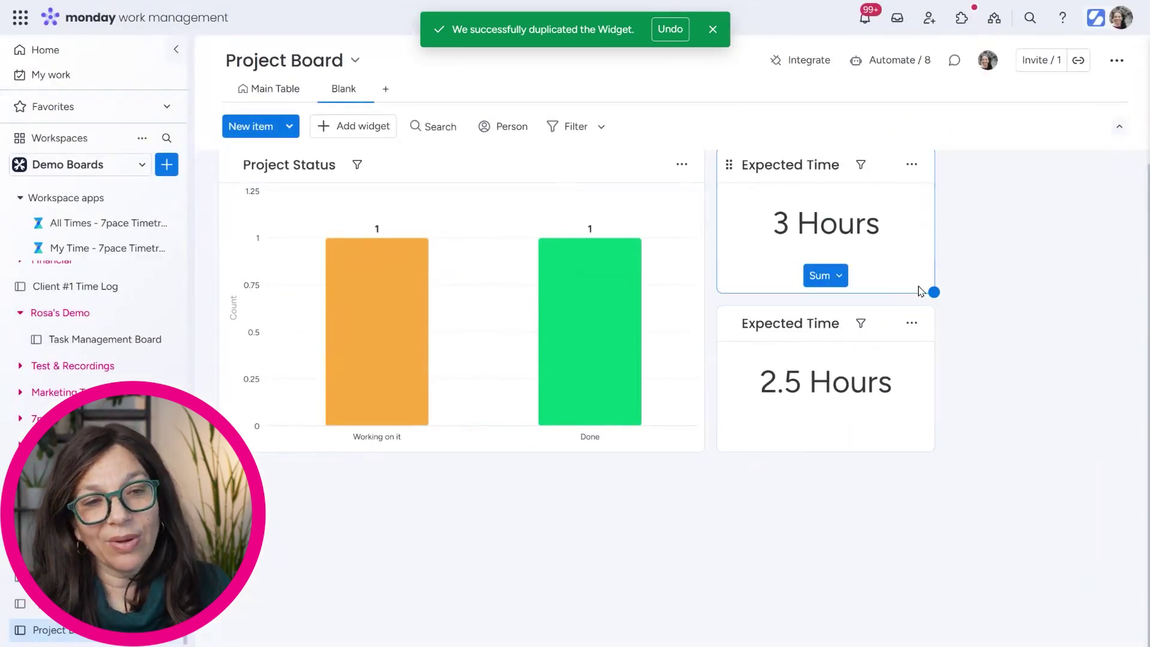
pyautogui.moveTo(933, 291); pyautogui.dragTo(1131, 291)
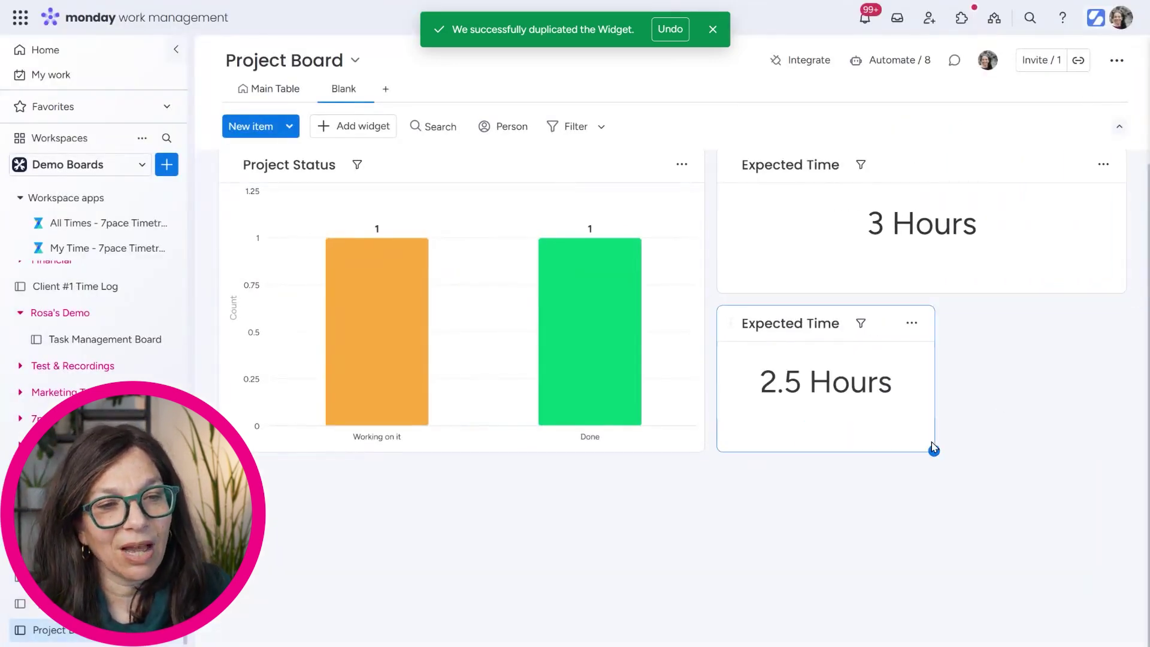
pyautogui.moveTo(934, 450); pyautogui.dragTo(1135, 453)
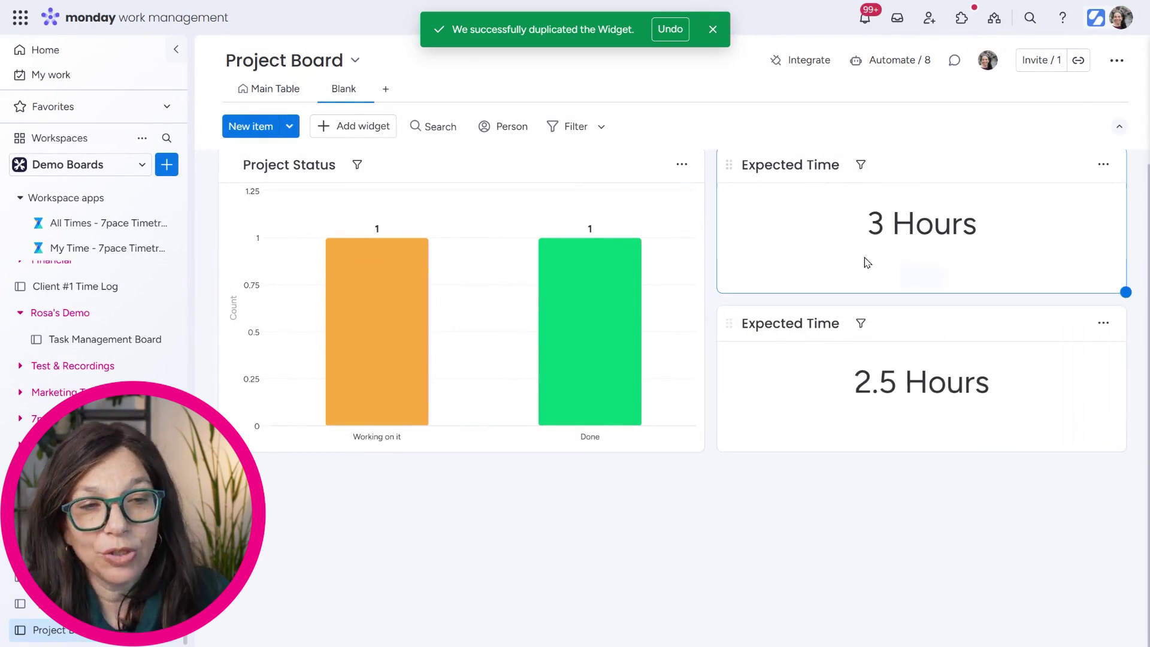
# Step: Add a Gantt widget and enlarge it across the dashboard
pyautogui.click(340, 128)
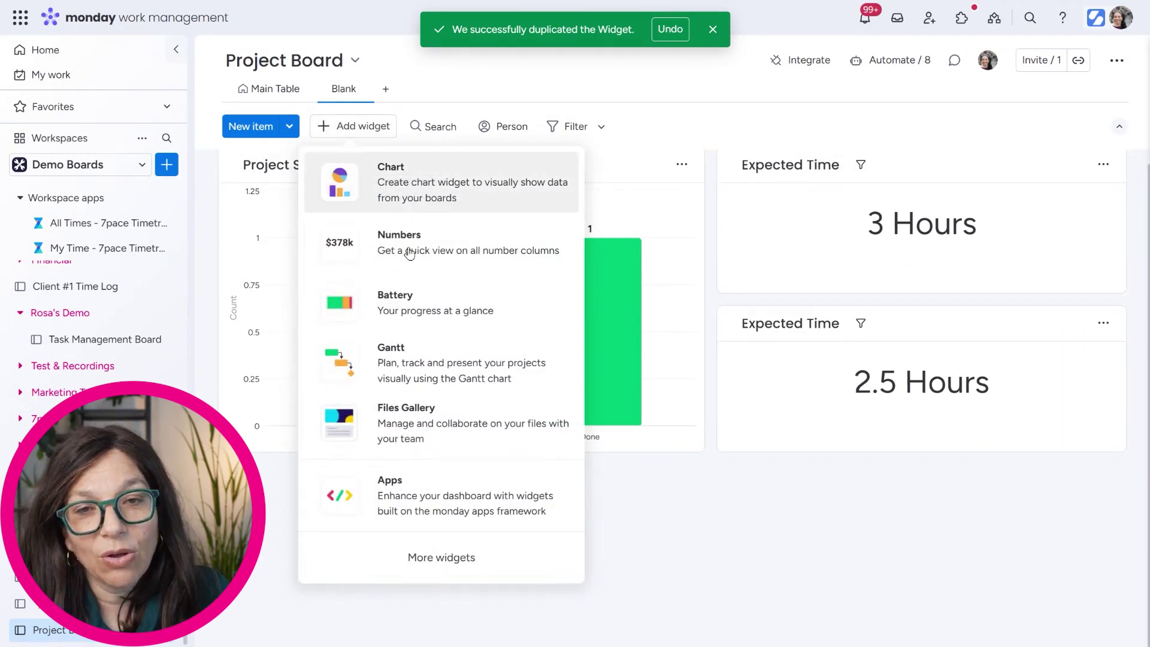
pyautogui.click(623, 407)
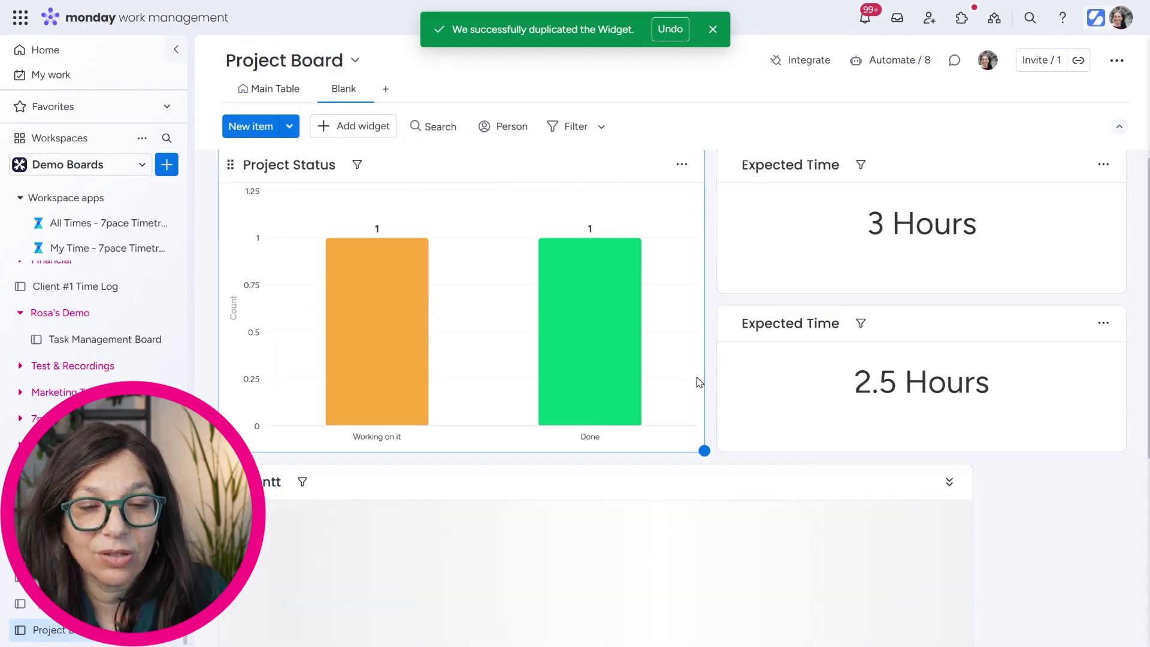
pyautogui.moveTo(970, 460); pyautogui.dragTo(1129, 572)
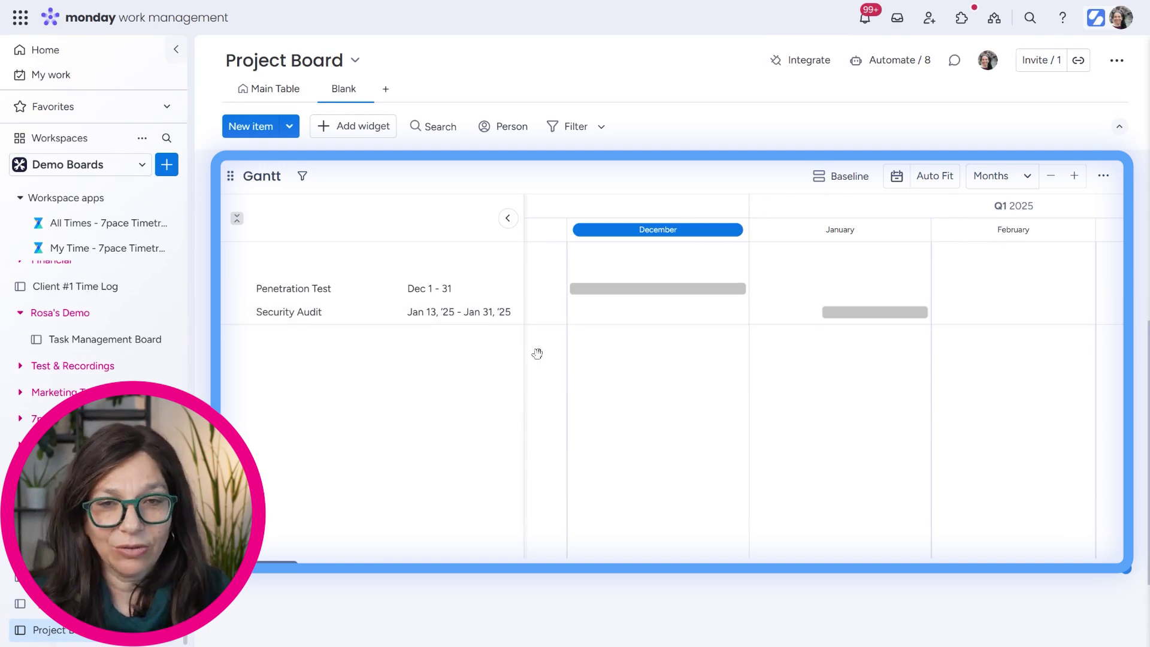
# Step: Add a Battery widget showing 25% Done and stretch it to full width
pyautogui.scroll(5, 515, 344)
pyautogui.click(358, 136)
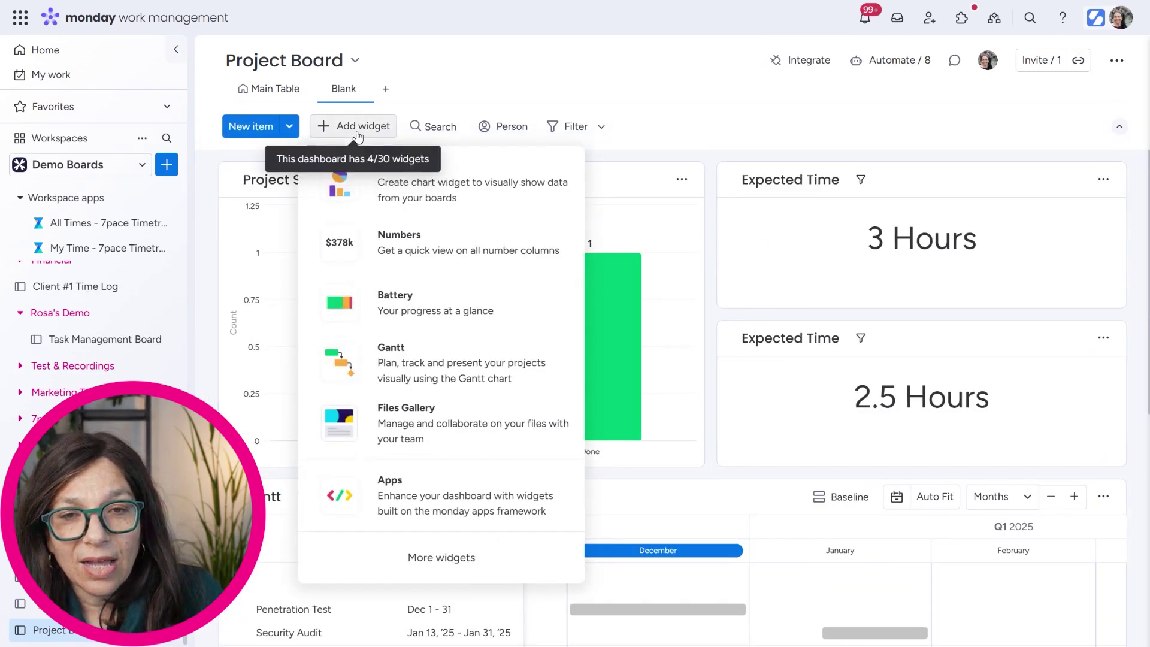
pyautogui.click(429, 312)
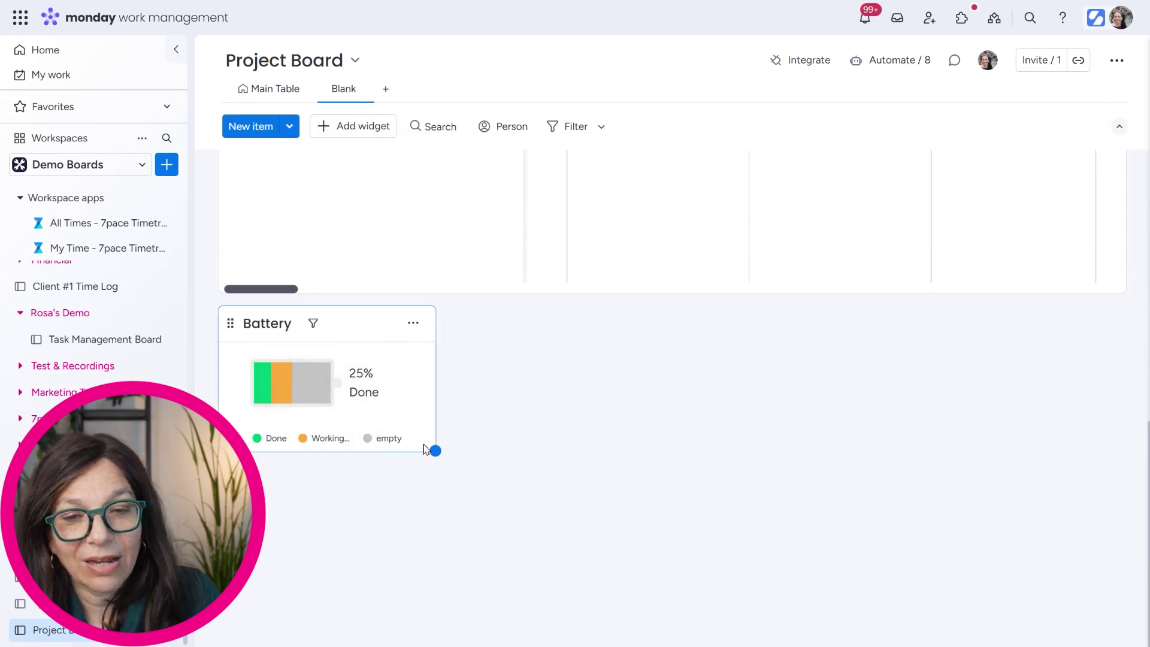
pyautogui.moveTo(434, 450); pyautogui.dragTo(1124, 459)
pyautogui.scroll(5, 644, 398)
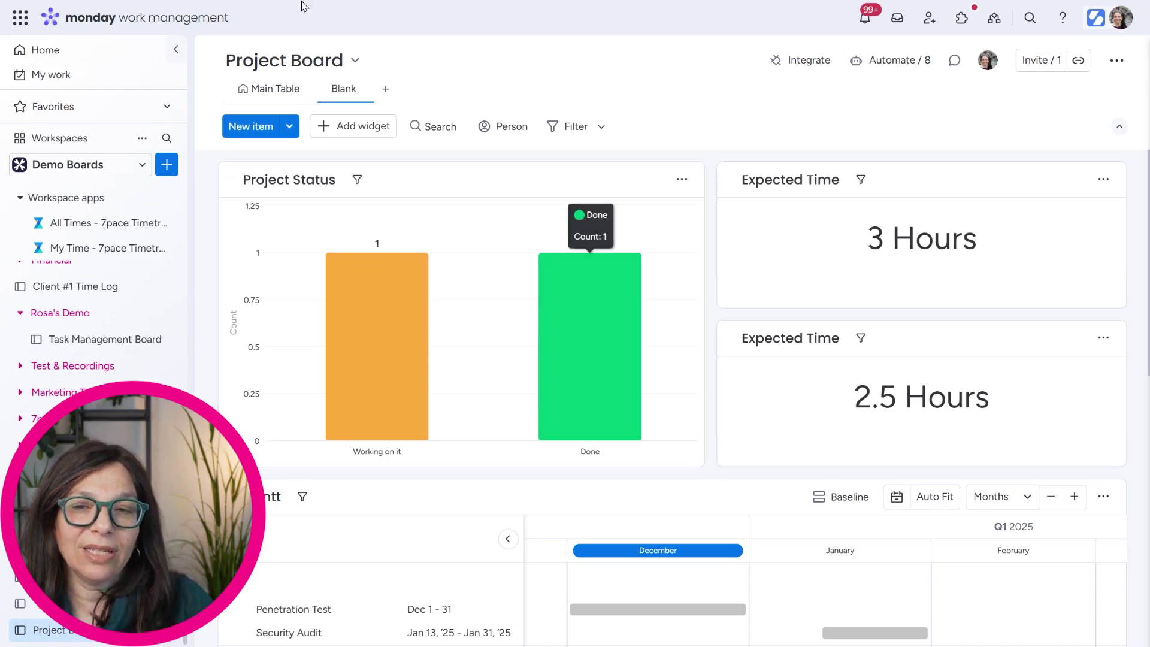
# Step: On the Main Table, add a Progress tracking column to Penetration Test's subitems
pyautogui.click(274, 91)
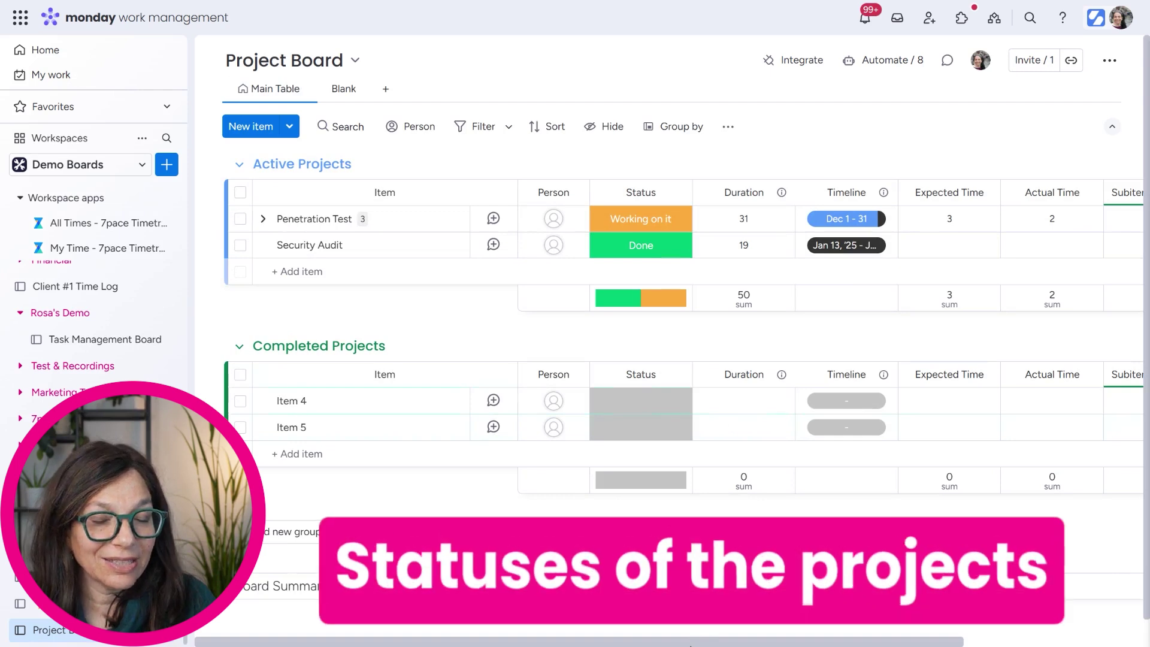
pyautogui.moveTo(693, 642); pyautogui.dragTo(873, 641)
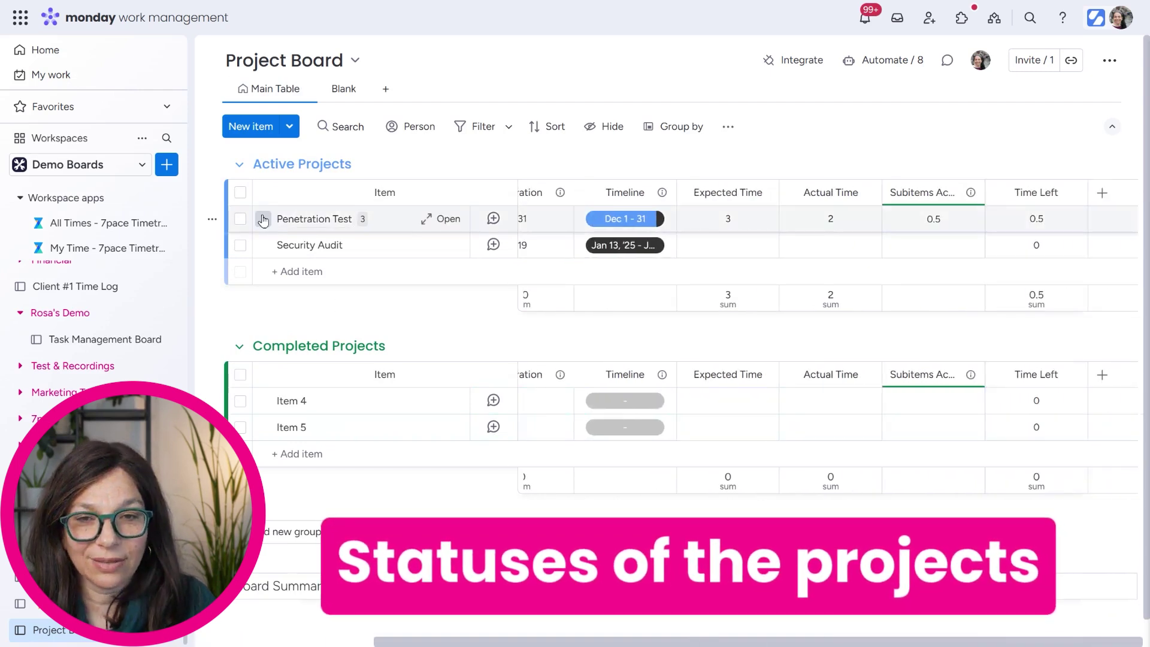
pyautogui.click(263, 219)
pyautogui.click(638, 258)
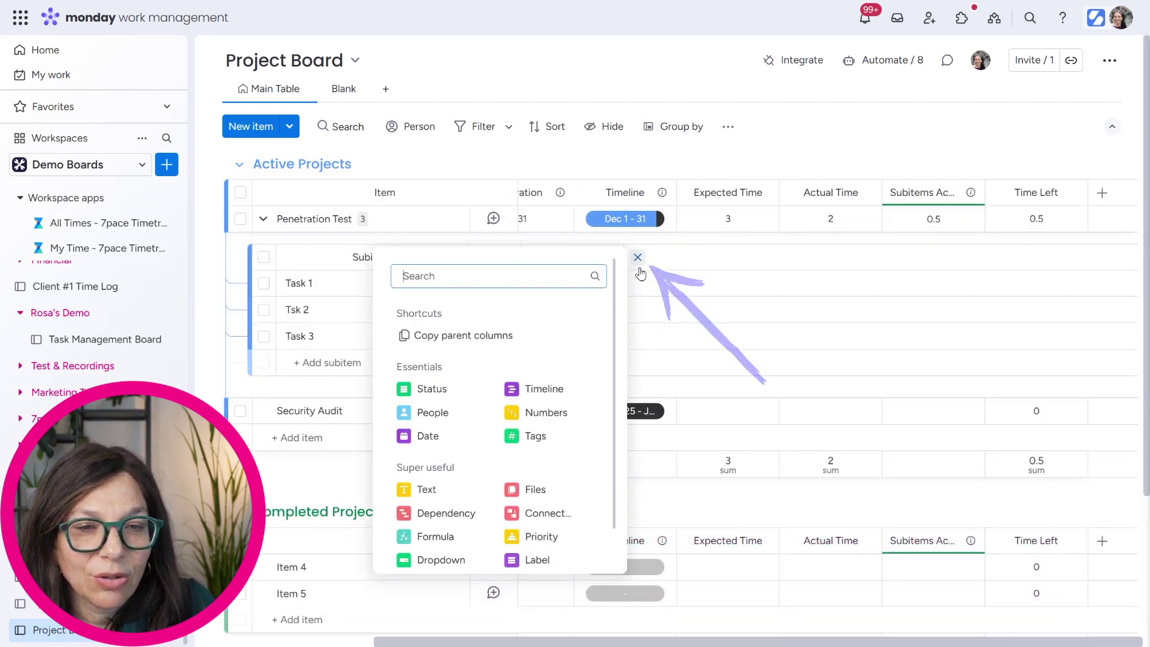
pyautogui.write('prog')
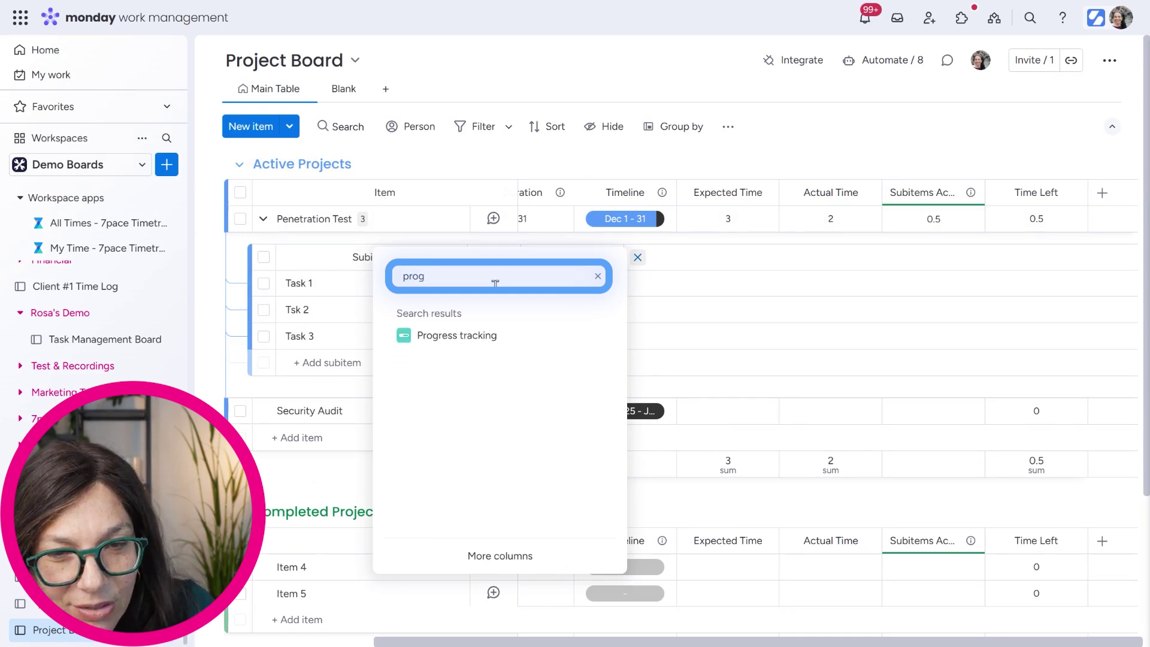
pyautogui.click(506, 336)
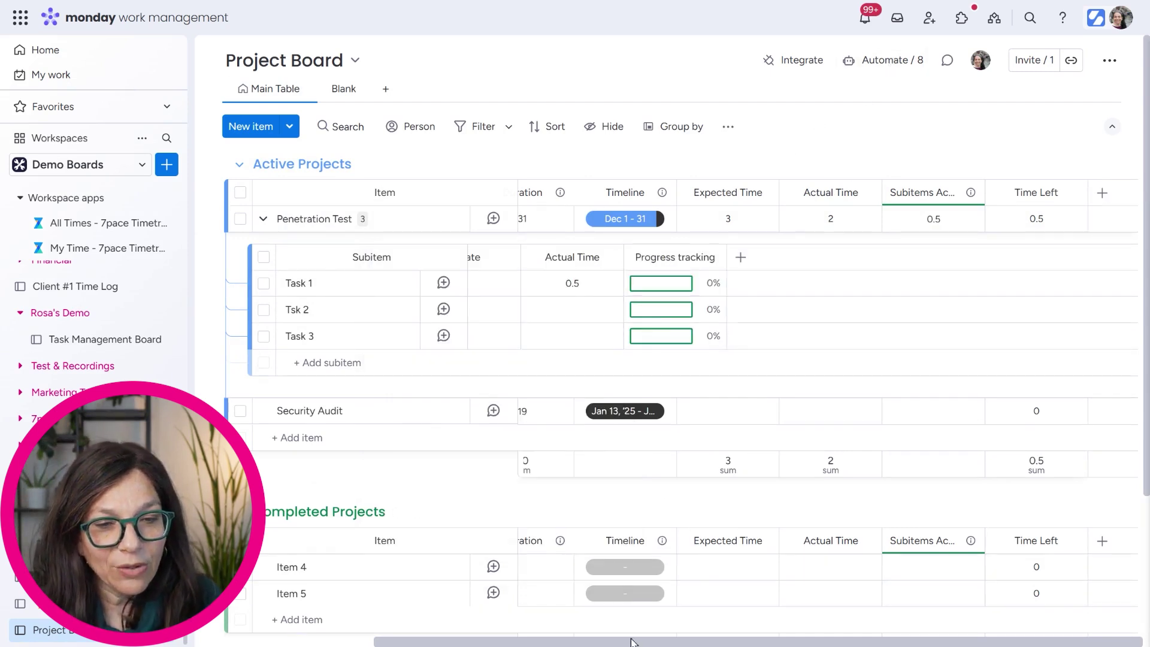
# Step: Mark Task 1 and Tsk 2 Done and show the 67% progress summary on Penetration Test
pyautogui.moveTo(432, 642); pyautogui.dragTo(251, 642)
pyautogui.click(569, 283)
pyautogui.click(591, 381)
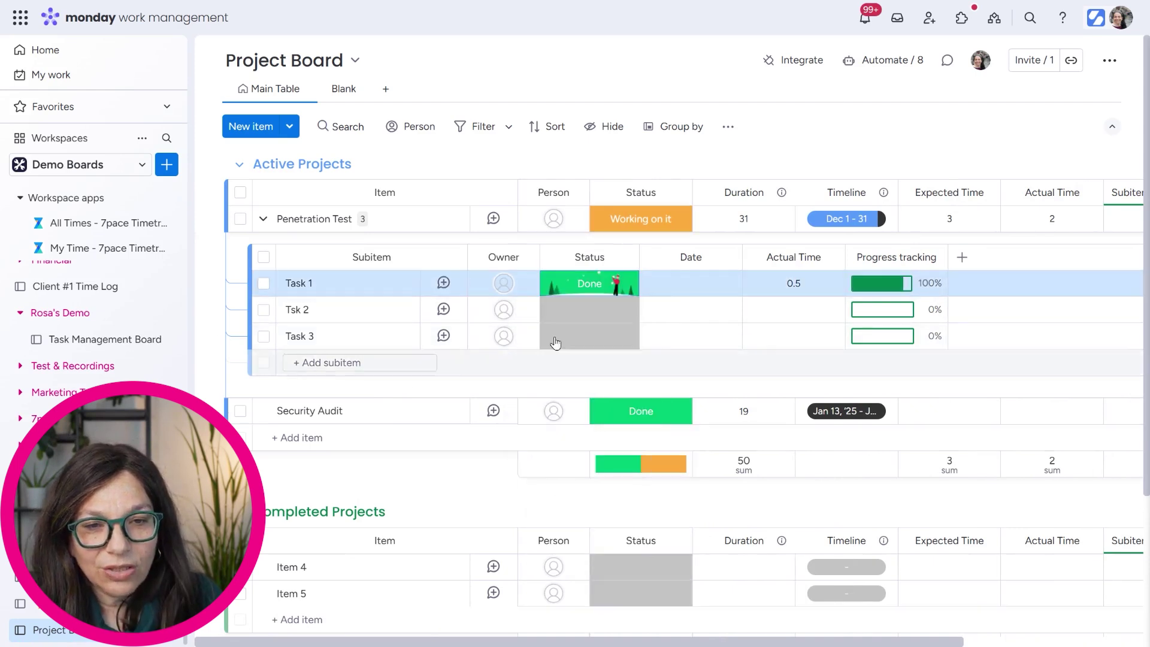
pyautogui.click(560, 312)
pyautogui.click(575, 415)
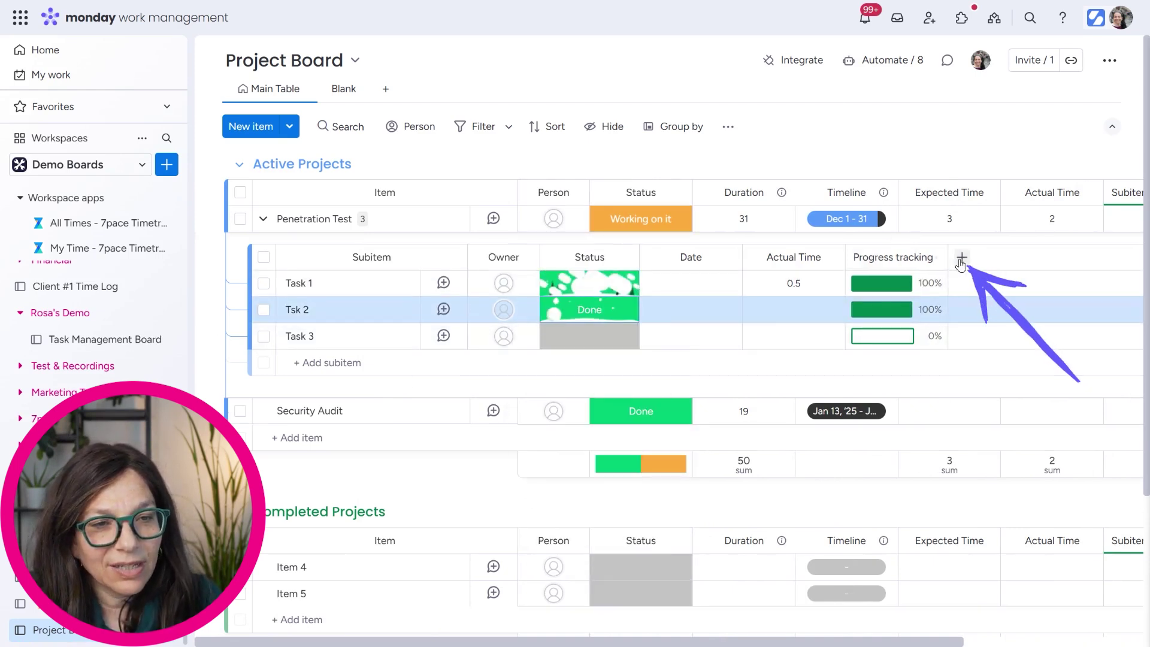
pyautogui.click(933, 259)
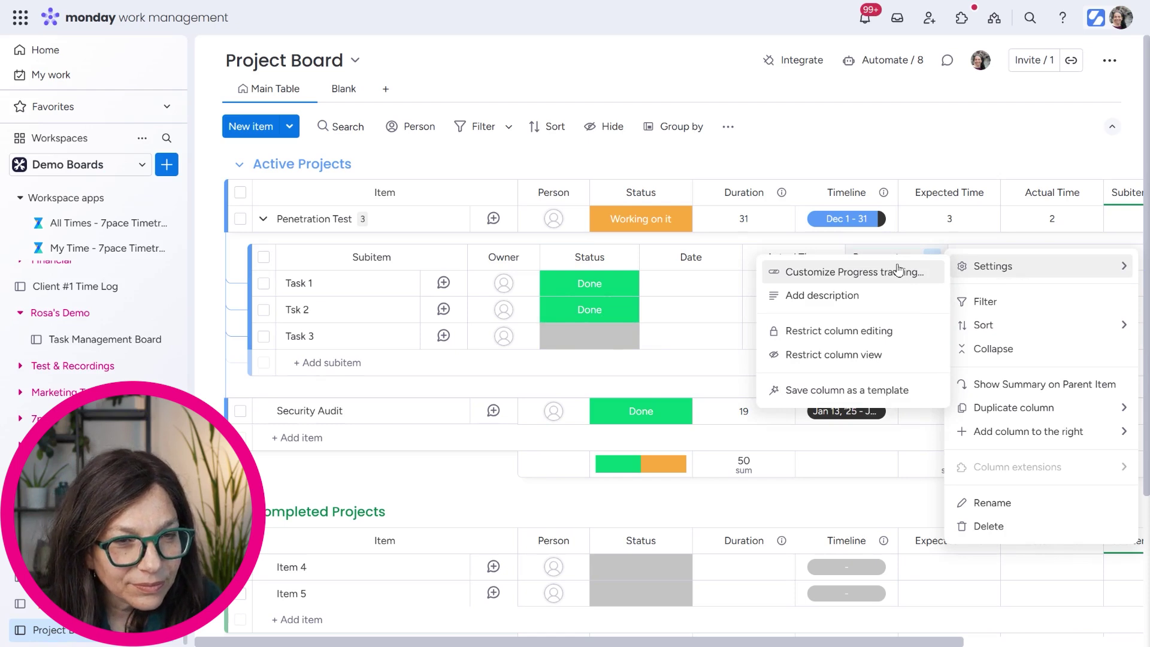
pyautogui.click(987, 386)
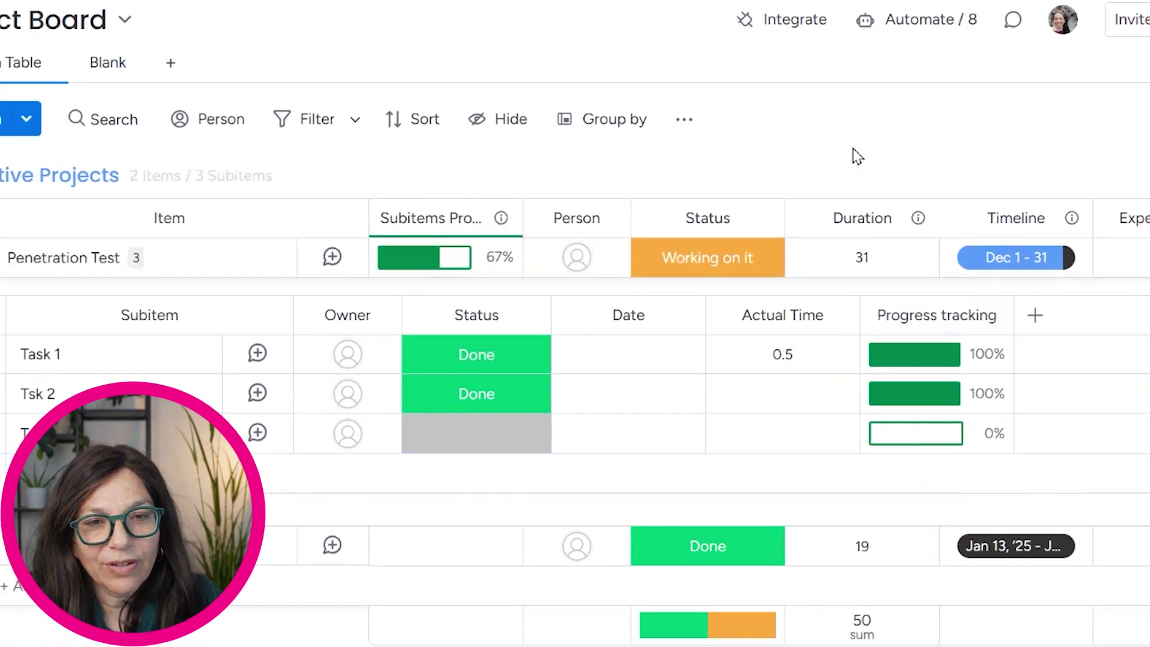
pyautogui.click(136, 257)
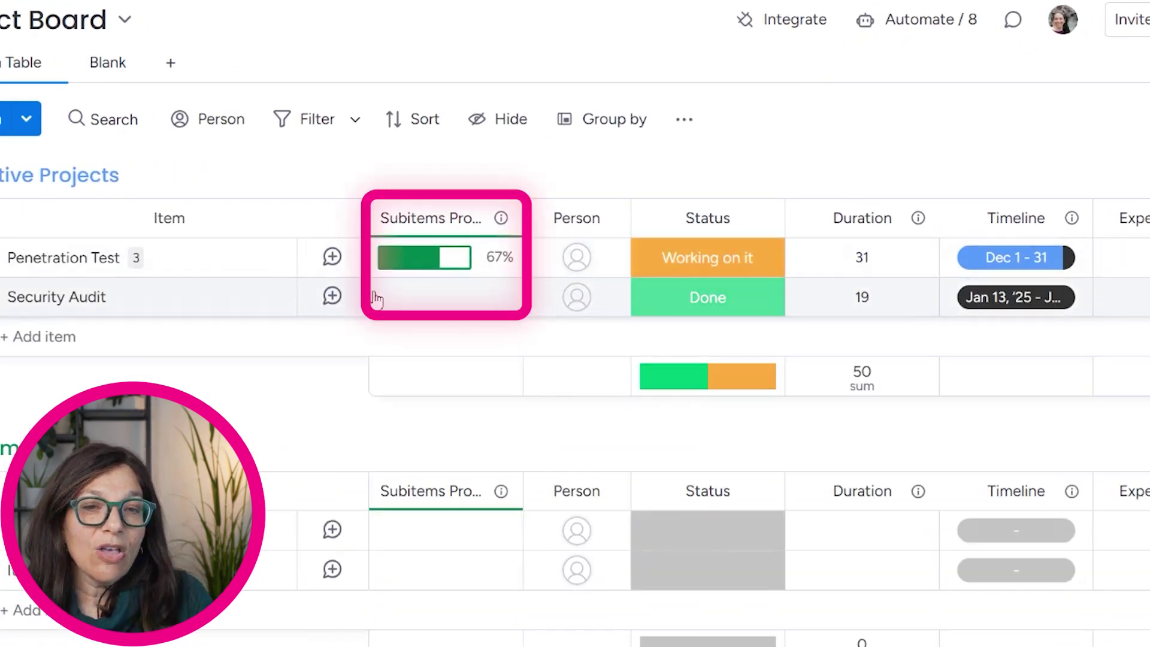